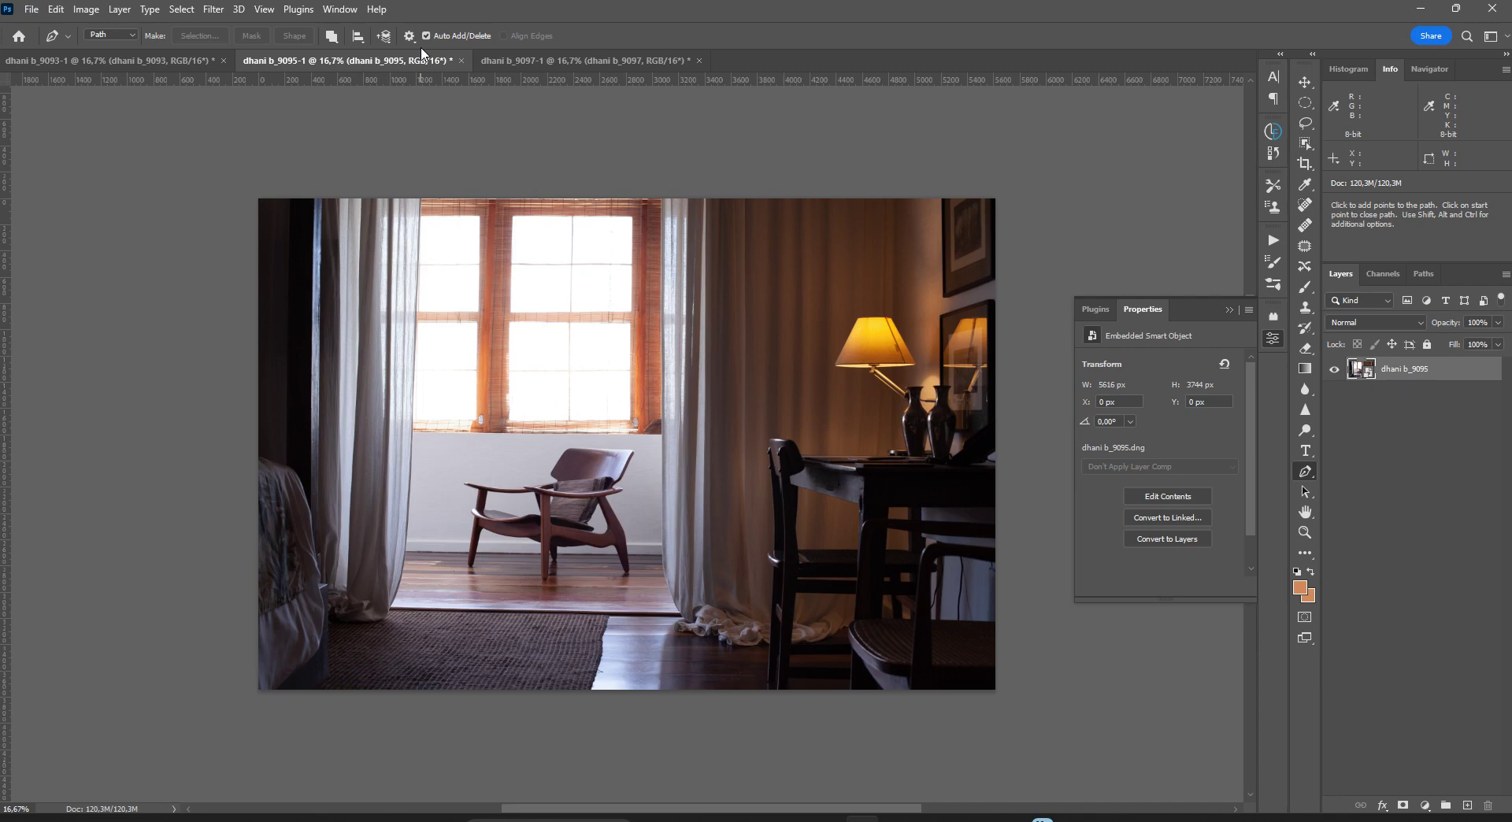
# Step: Copy the 9097 exposure layer into the 9095-1 document, then close the 9097-1 document without saving
pyautogui.click(589, 60)
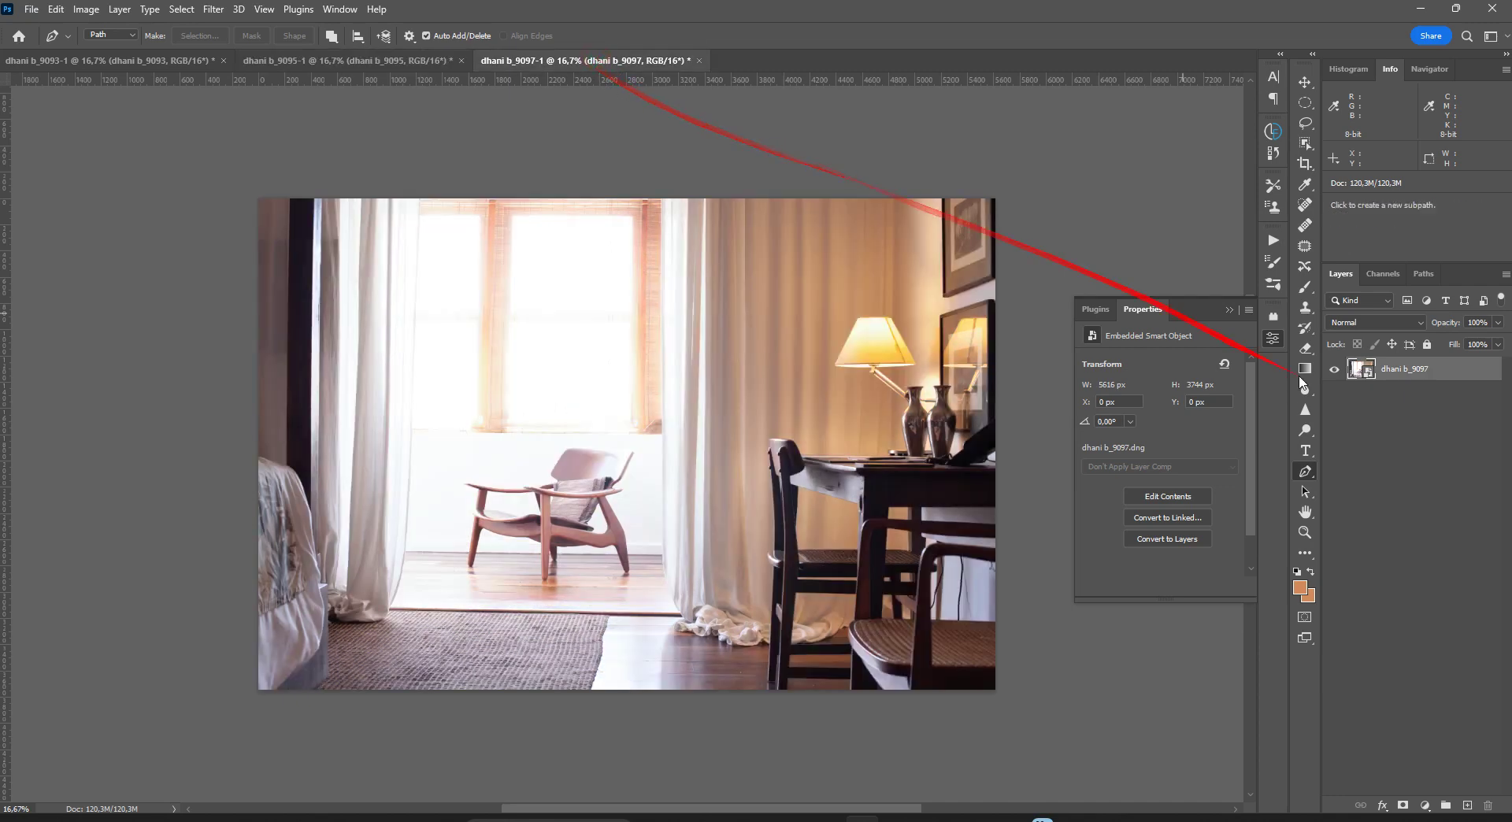
pyautogui.moveTo(660, 63); pyautogui.dragTo(1197, 272)
pyautogui.moveTo(684, 78); pyautogui.dragTo(989, 378)
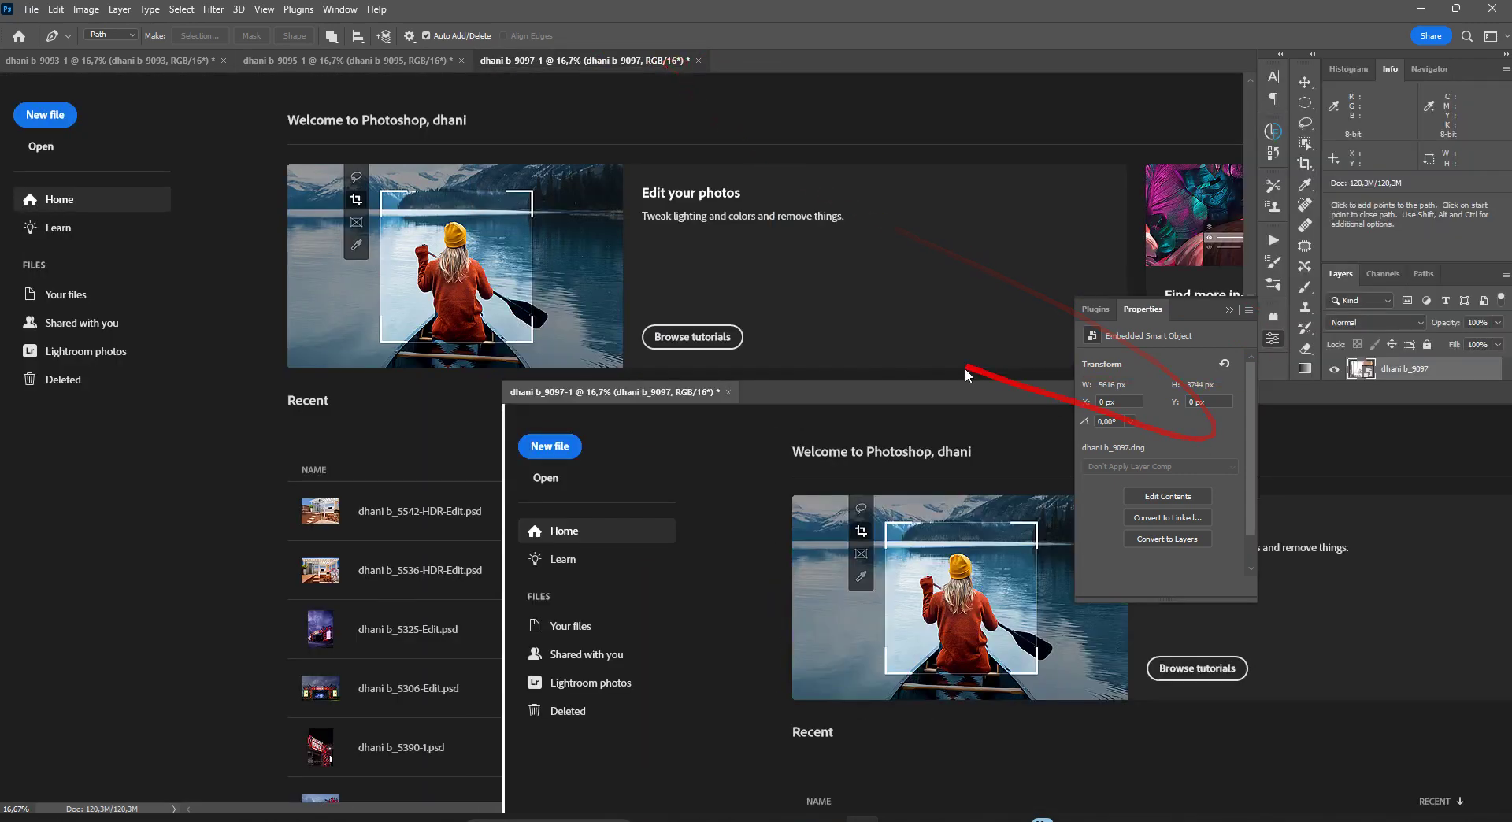
pyautogui.moveTo(744, 387); pyautogui.dragTo(652, 366)
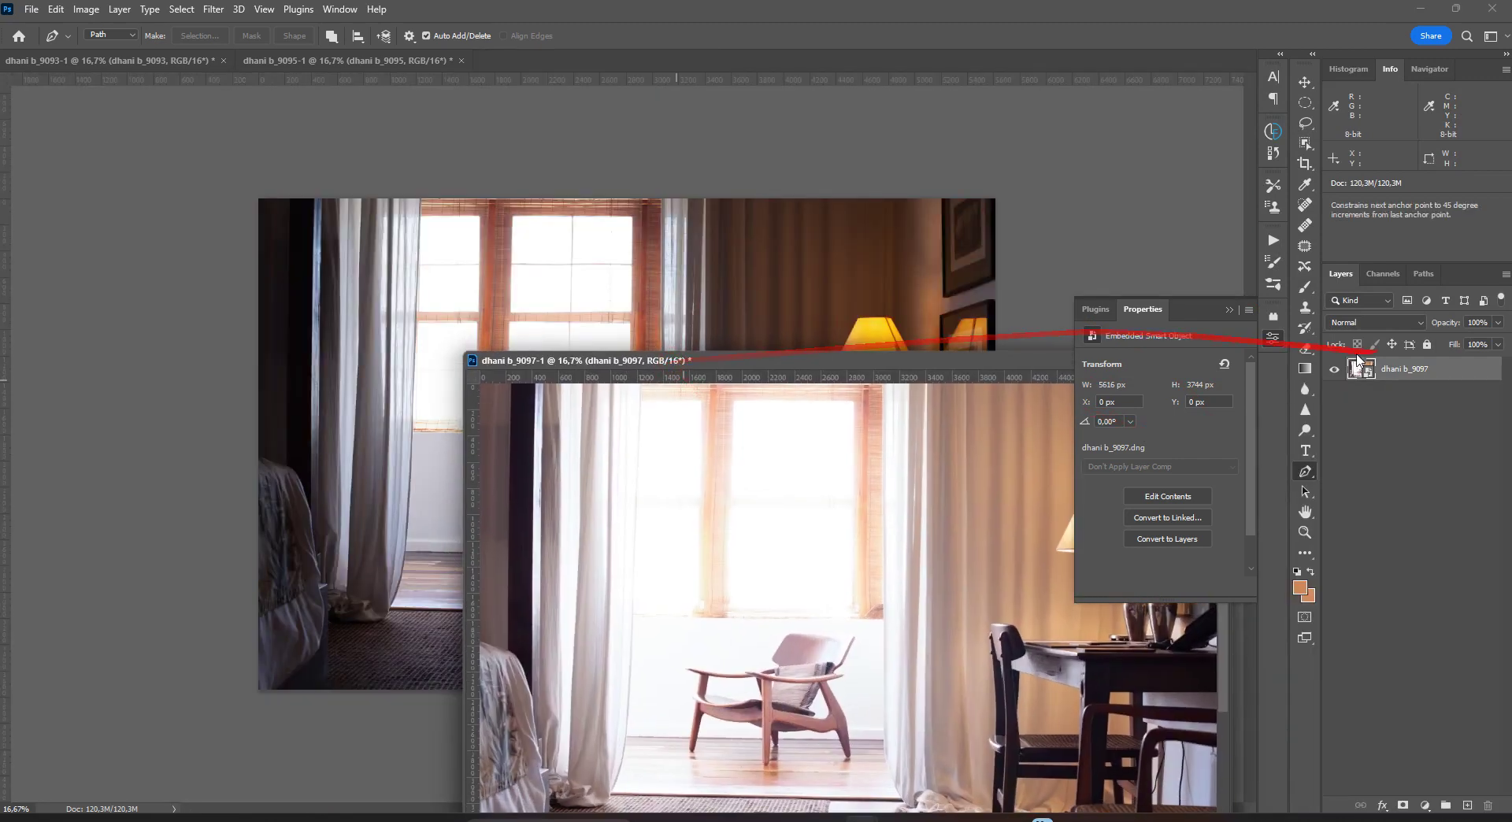
pyautogui.moveTo(1266, 360); pyautogui.dragTo(684, 362)
pyautogui.click(684, 362)
pyautogui.hotkey('ctrl', 'w')
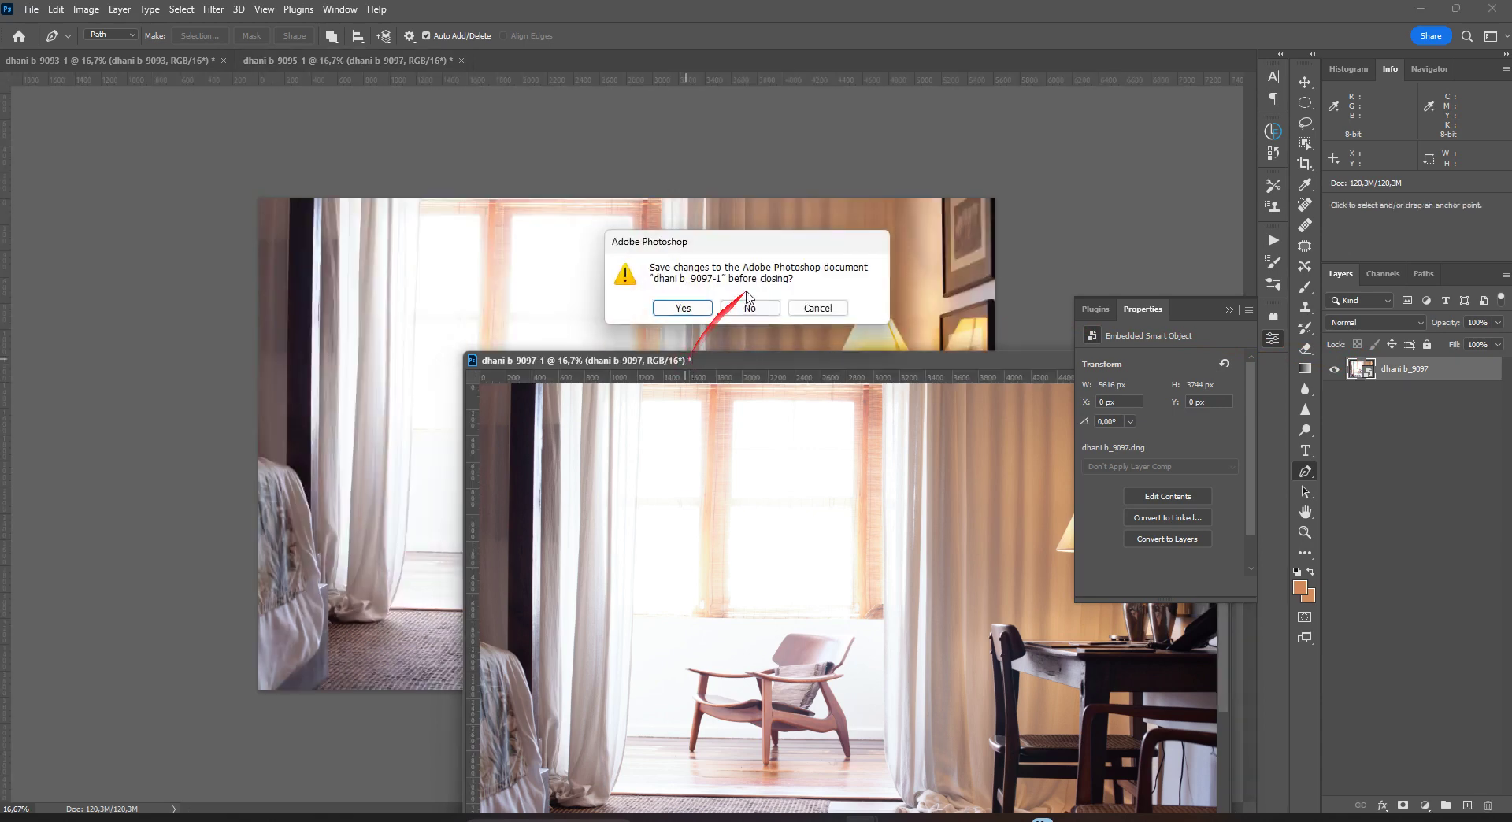
pyautogui.click(750, 308)
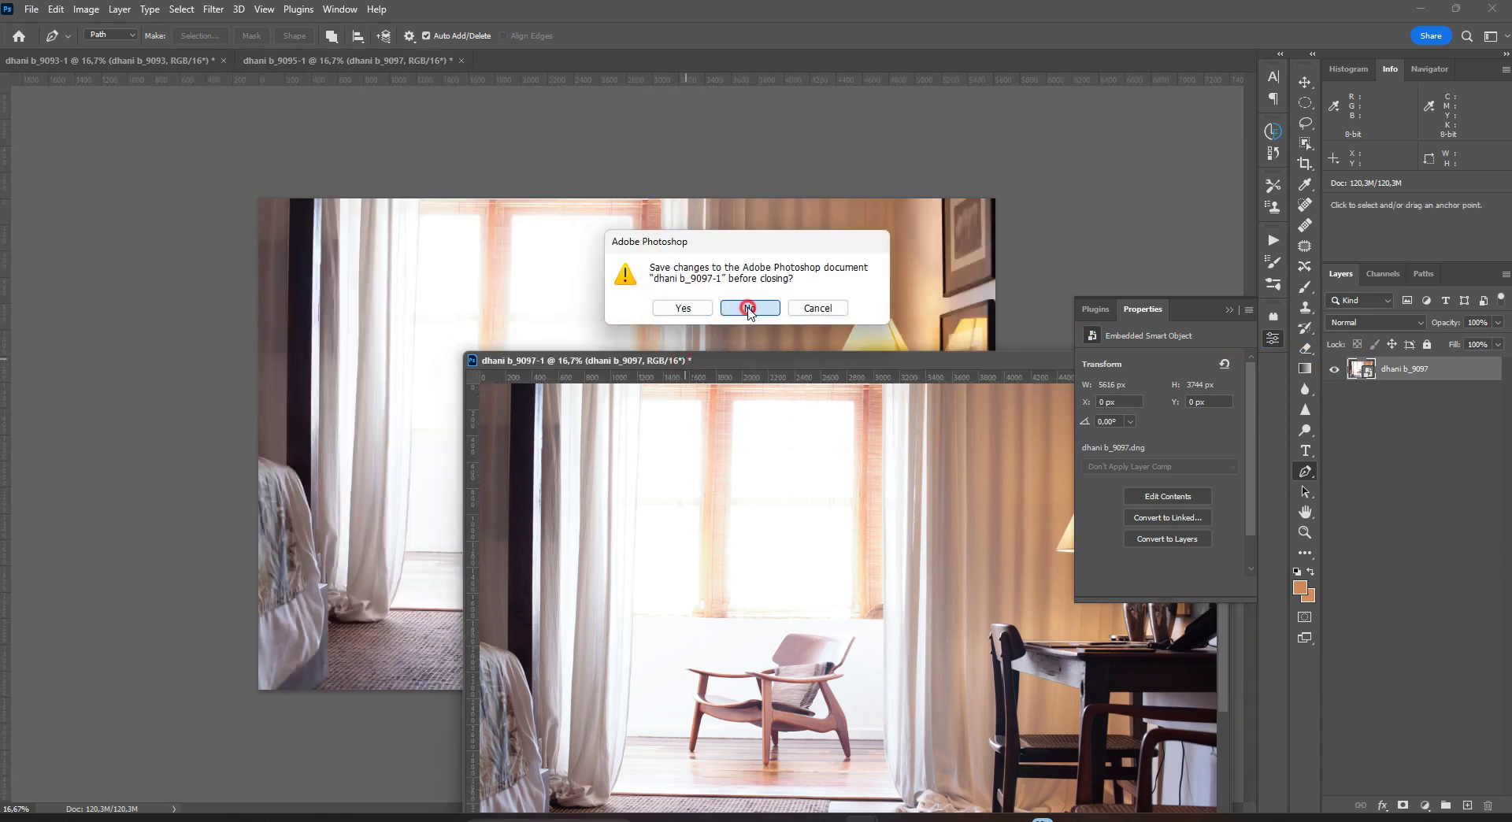
# Step: Copy both exposure layers, 9097 and 9095, into the 9093-1 document and close the 9095-1 document without saving
pyautogui.moveTo(350, 63); pyautogui.dragTo(399, 330)
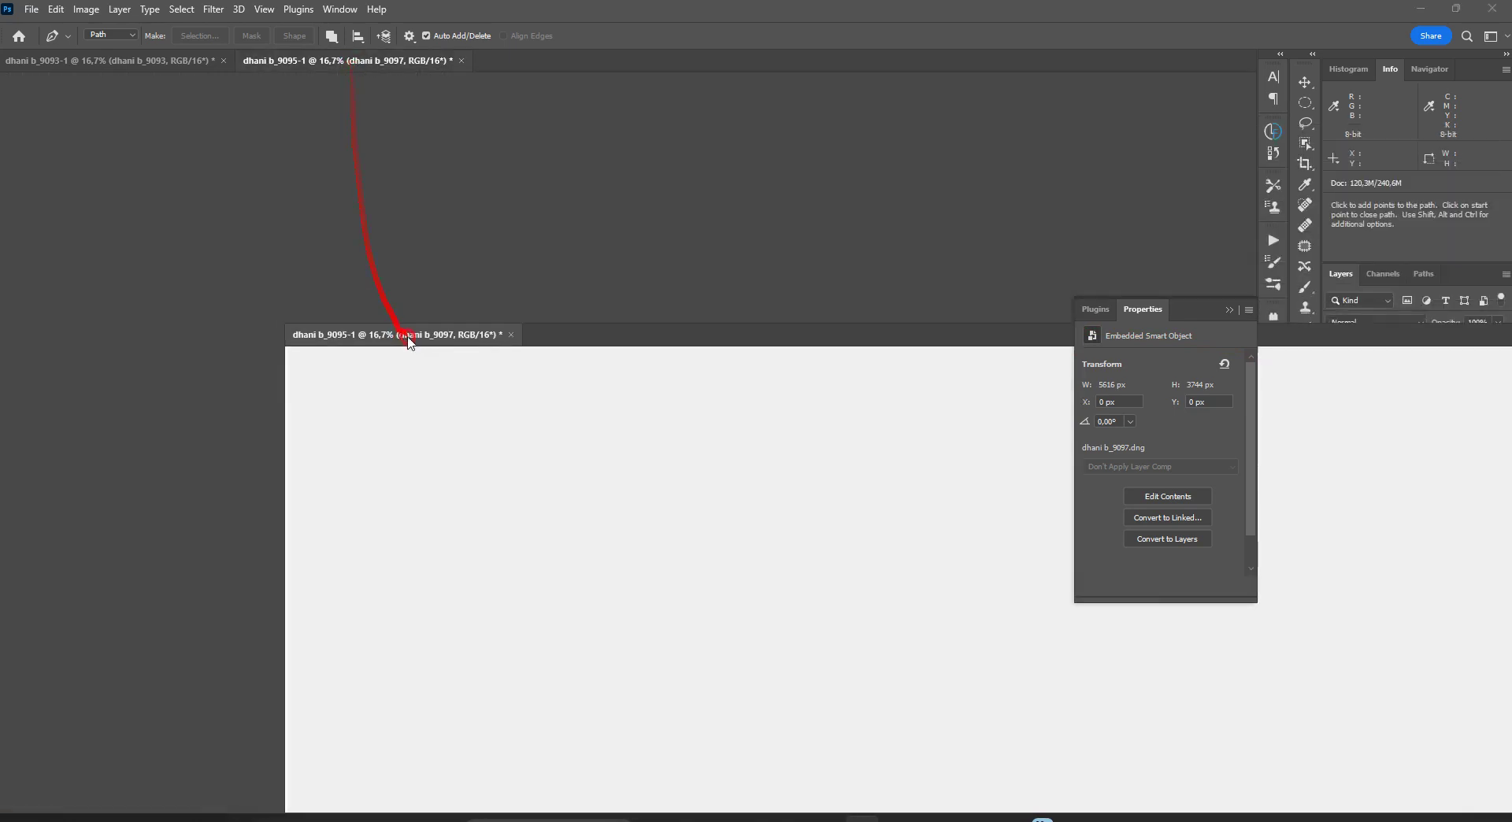
pyautogui.keyDown('shift'); pyautogui.click(1400, 391); pyautogui.keyUp('shift')
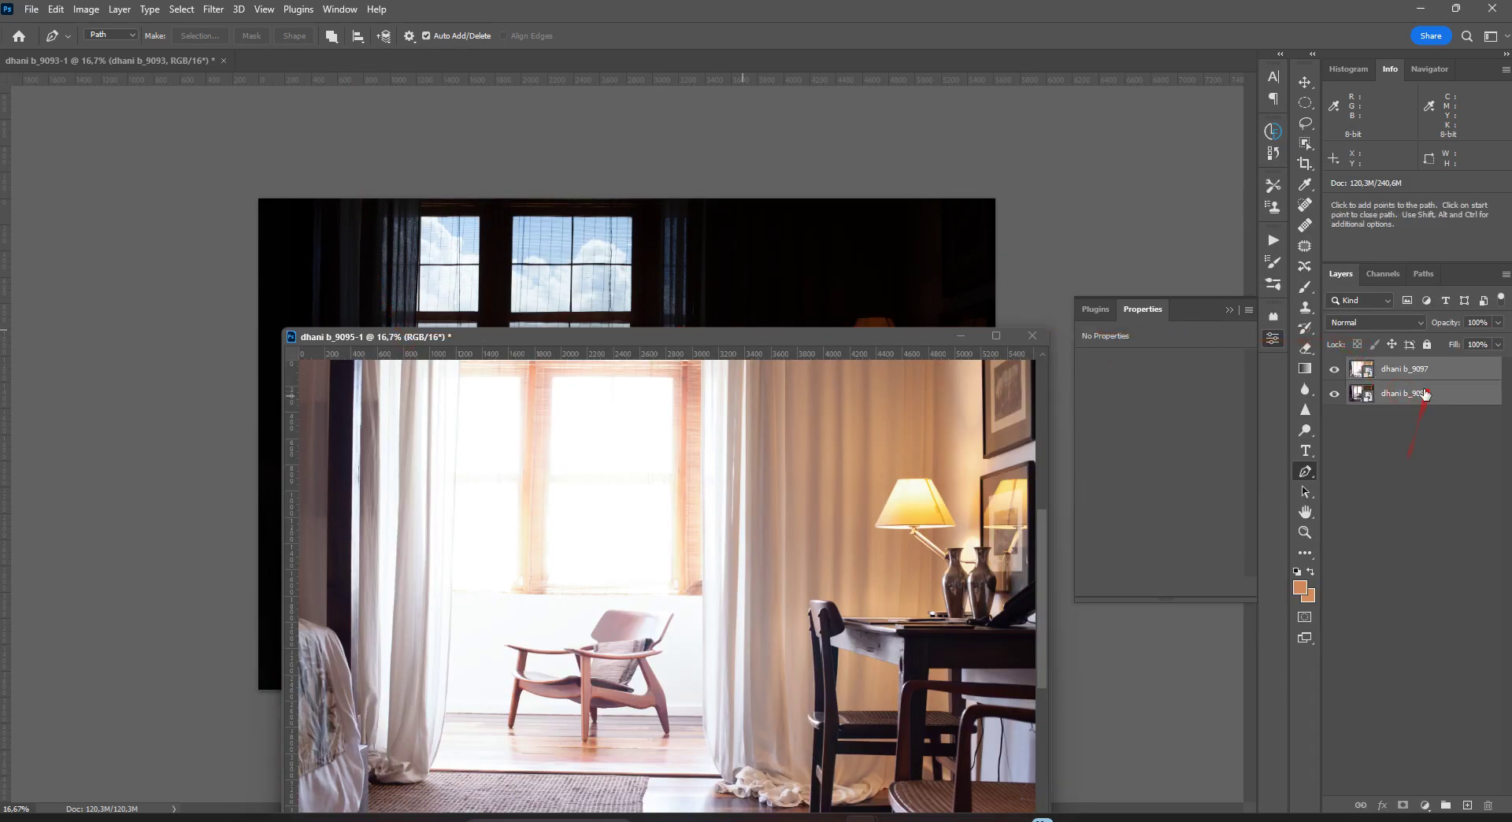
pyautogui.moveTo(1400, 393); pyautogui.dragTo(719, 336)
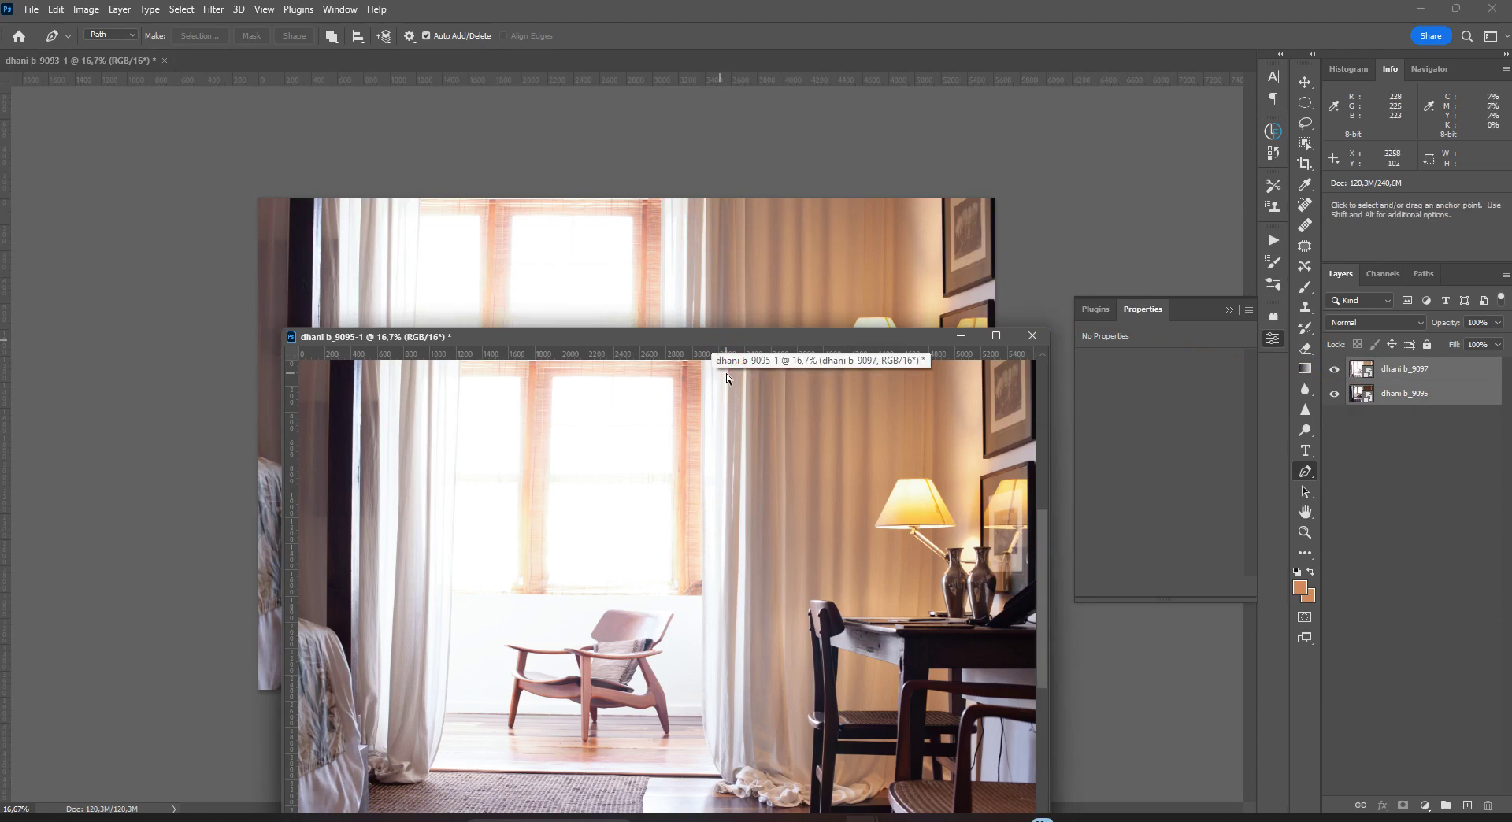
pyautogui.hotkey('ctrl', 'w')
pyautogui.click(751, 308)
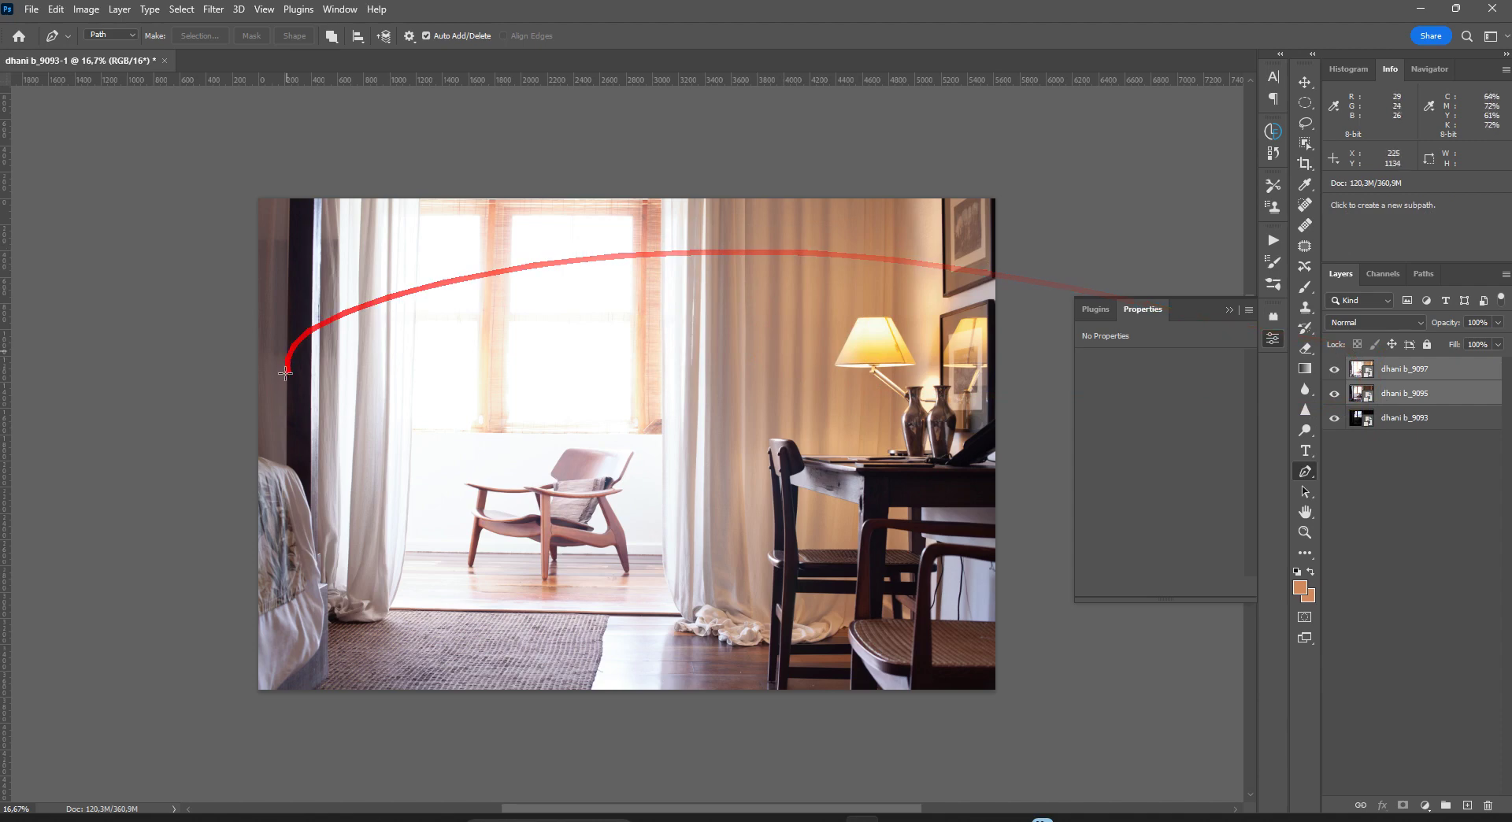
# Step: Play the MANUAL HDR action on the stacked exposure layers
pyautogui.click(1274, 240)
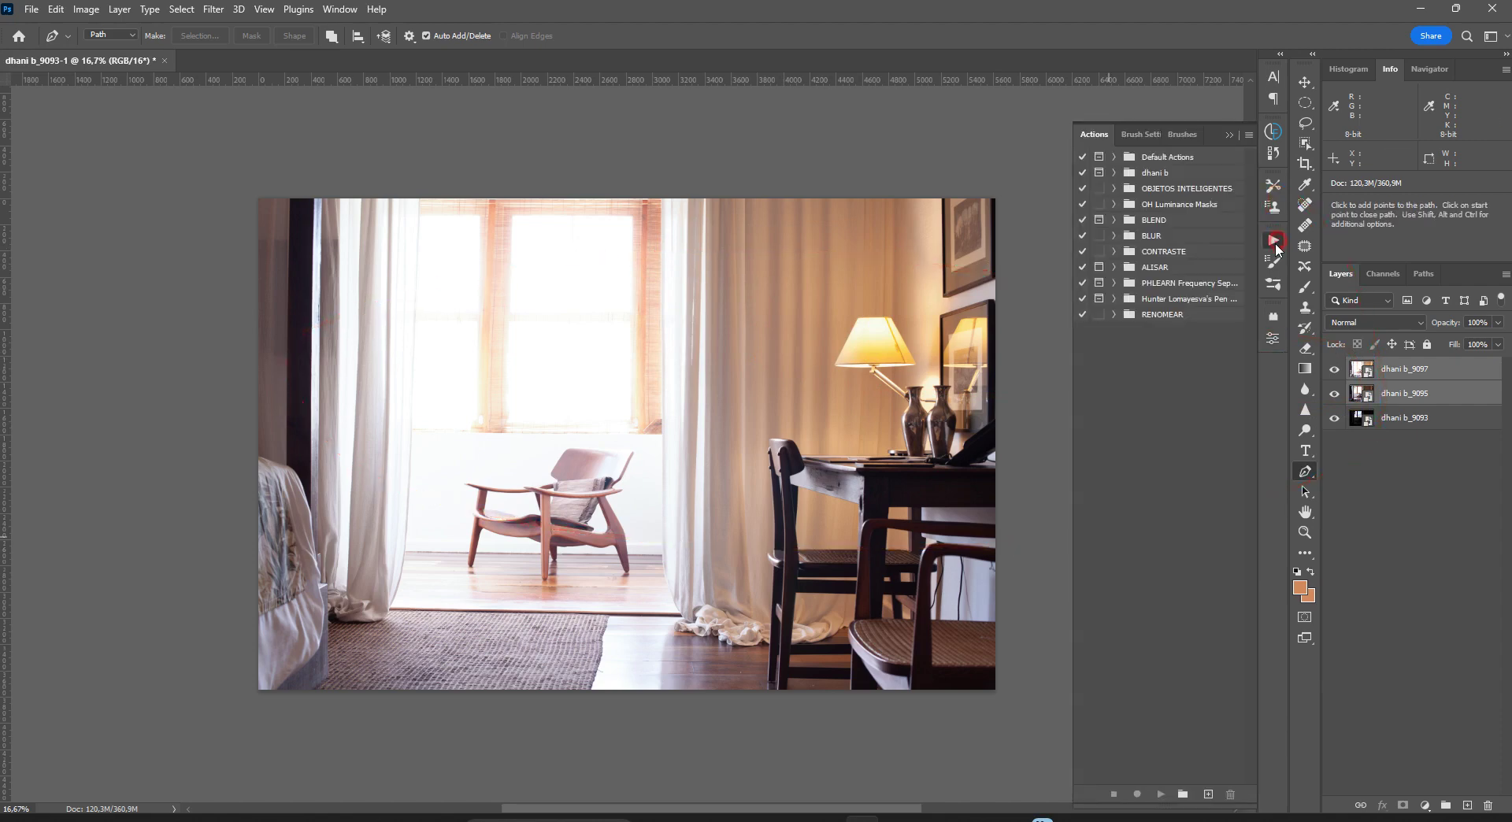
pyautogui.click(1114, 173)
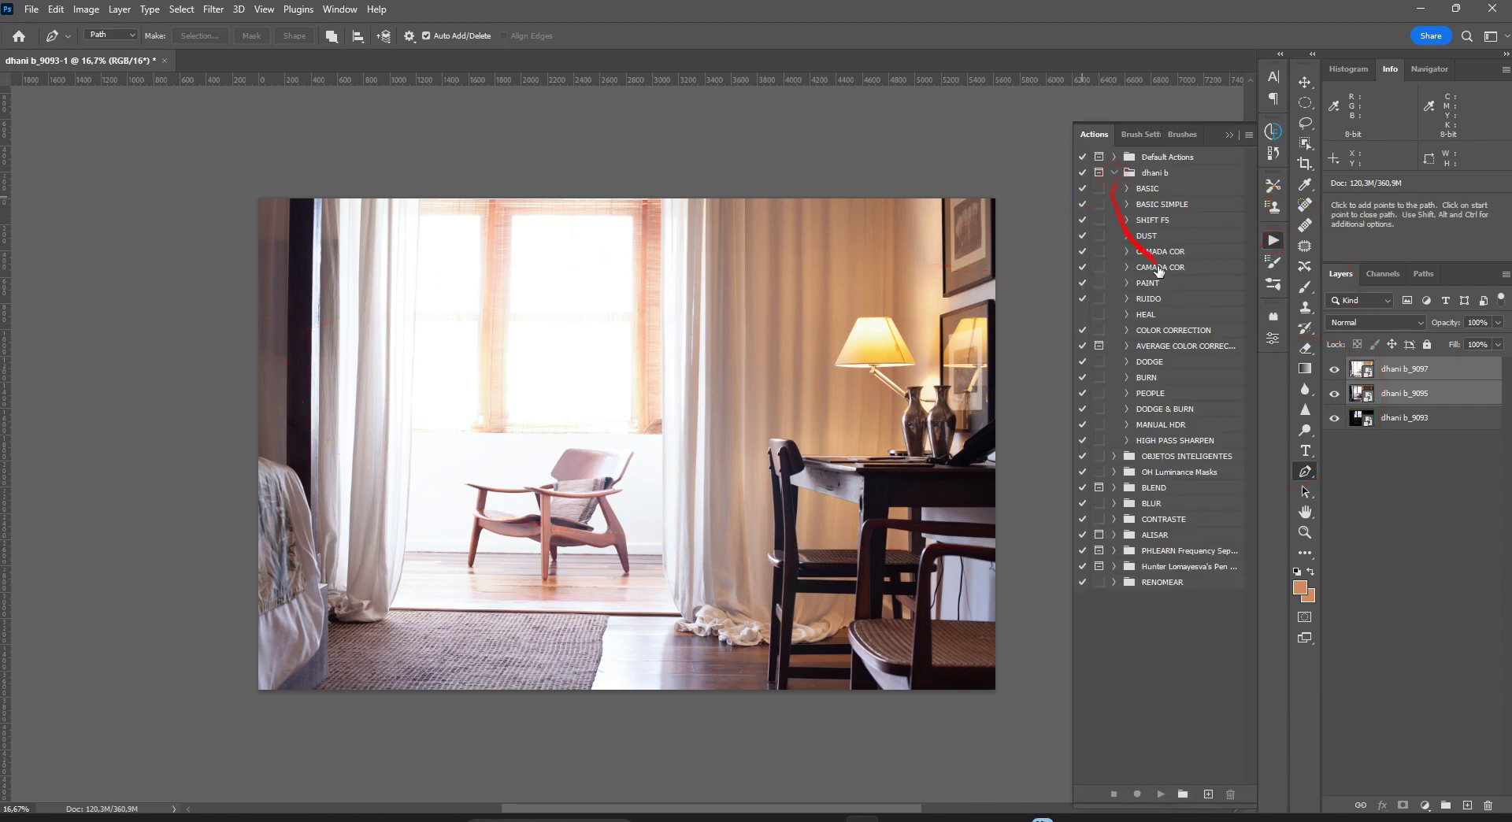
pyautogui.click(1174, 426)
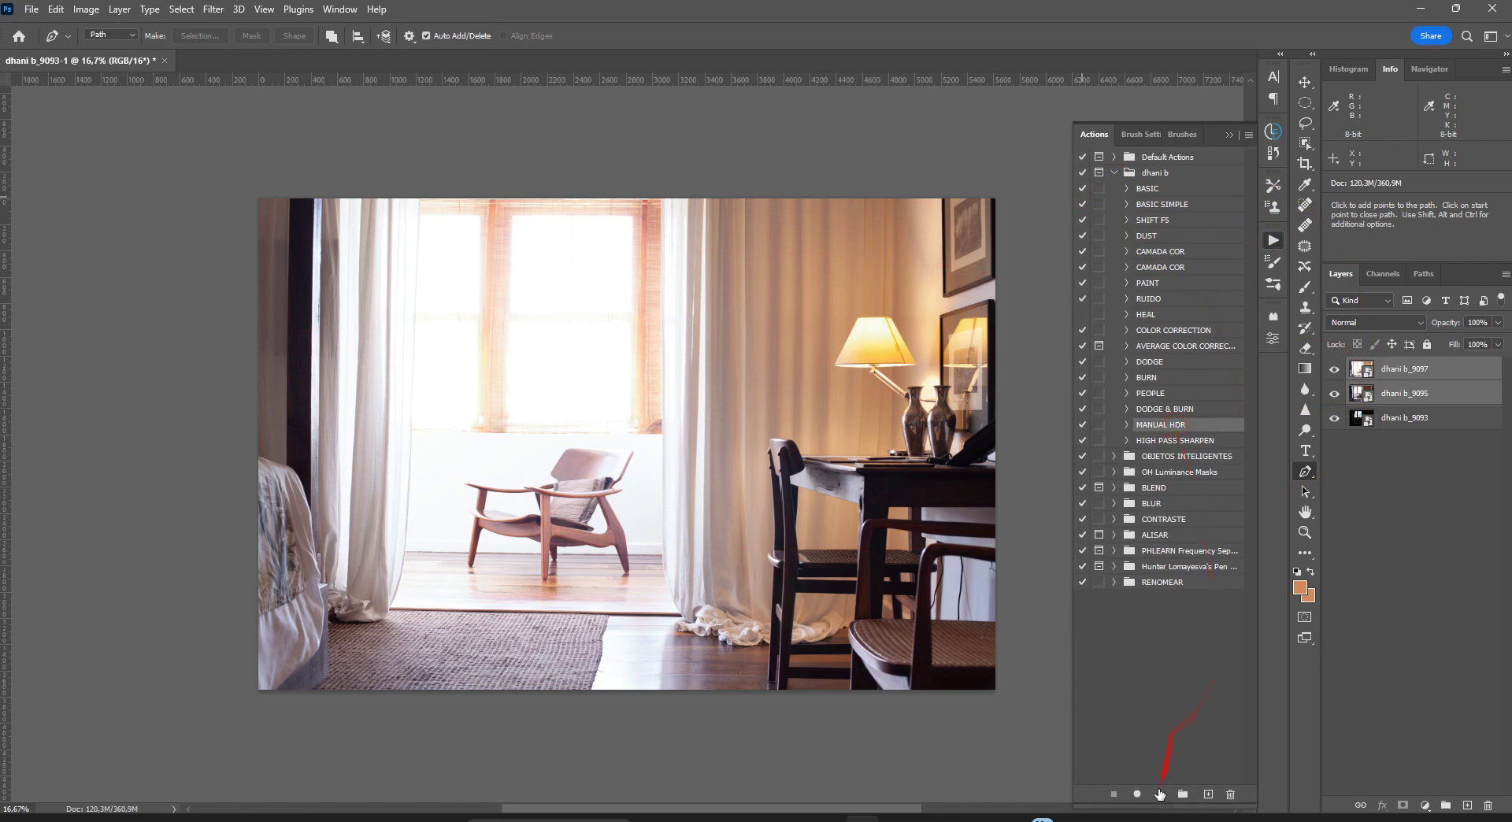
pyautogui.click(1160, 794)
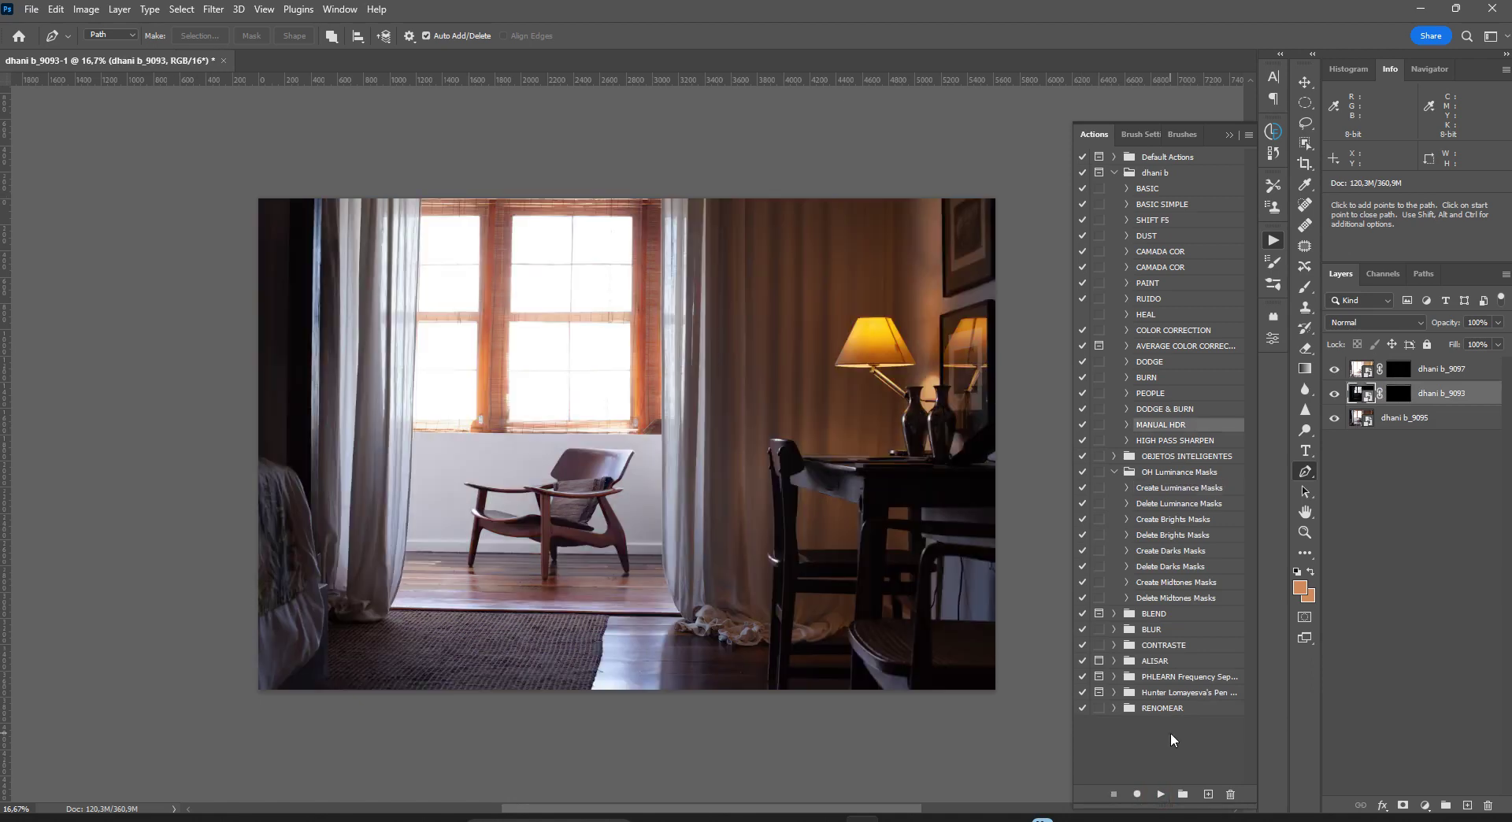
# Step: Look over the luminosity mask channels, collapse the expanded action sets and return to the layer stack
pyautogui.click(1383, 273)
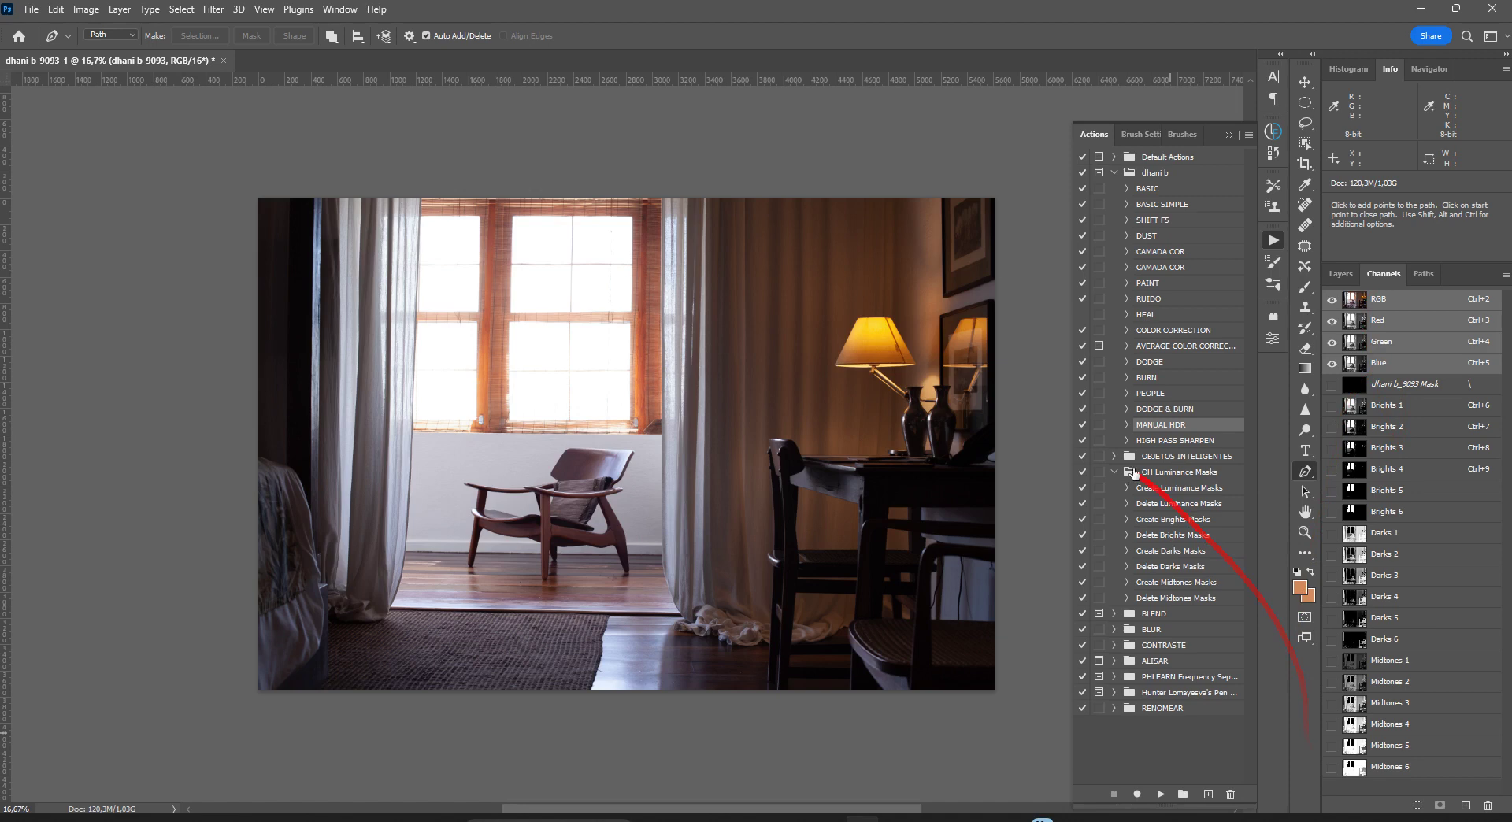
pyautogui.click(1114, 473)
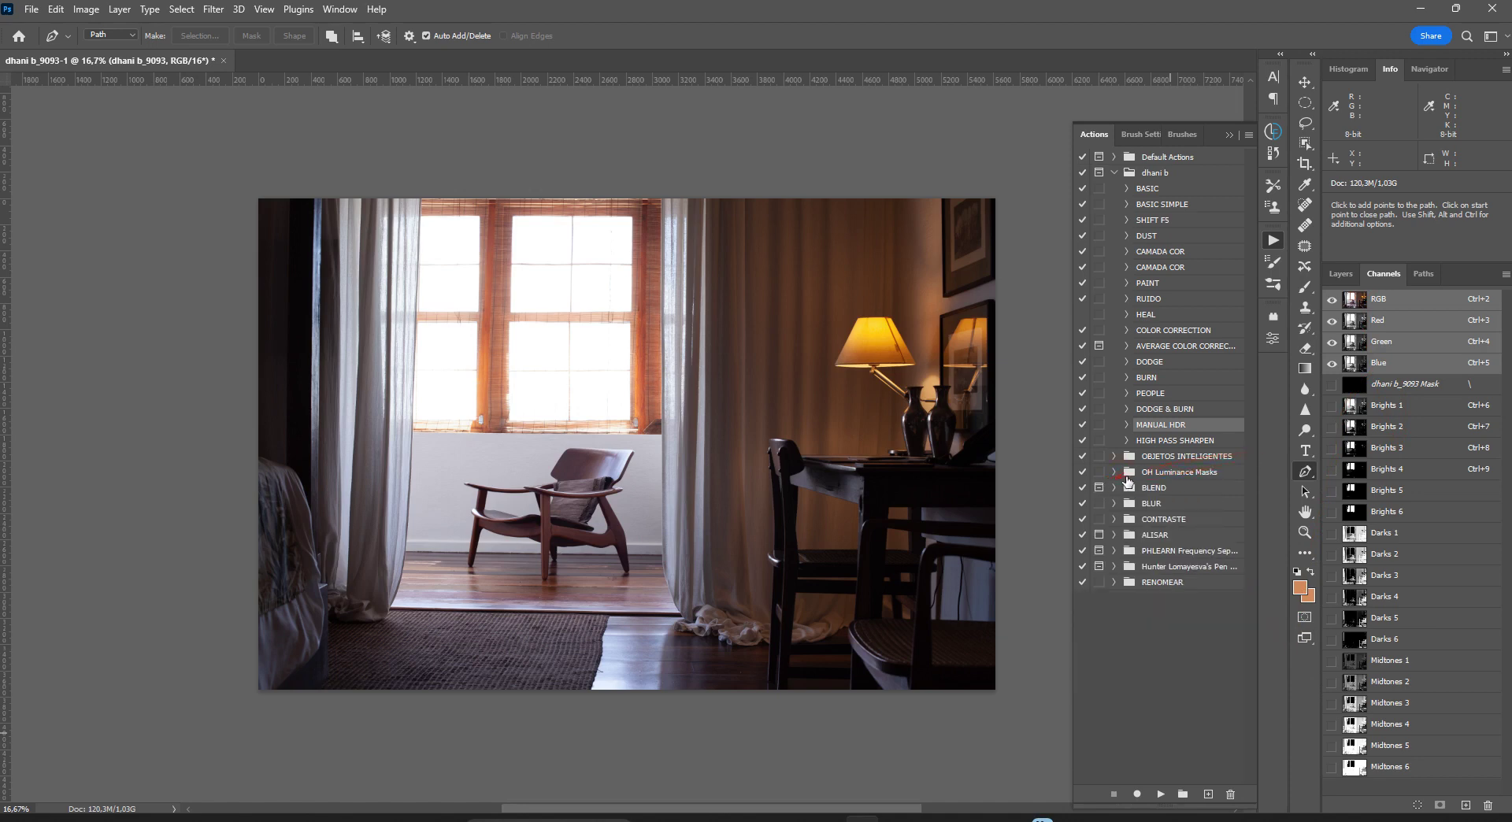
pyautogui.click(1114, 173)
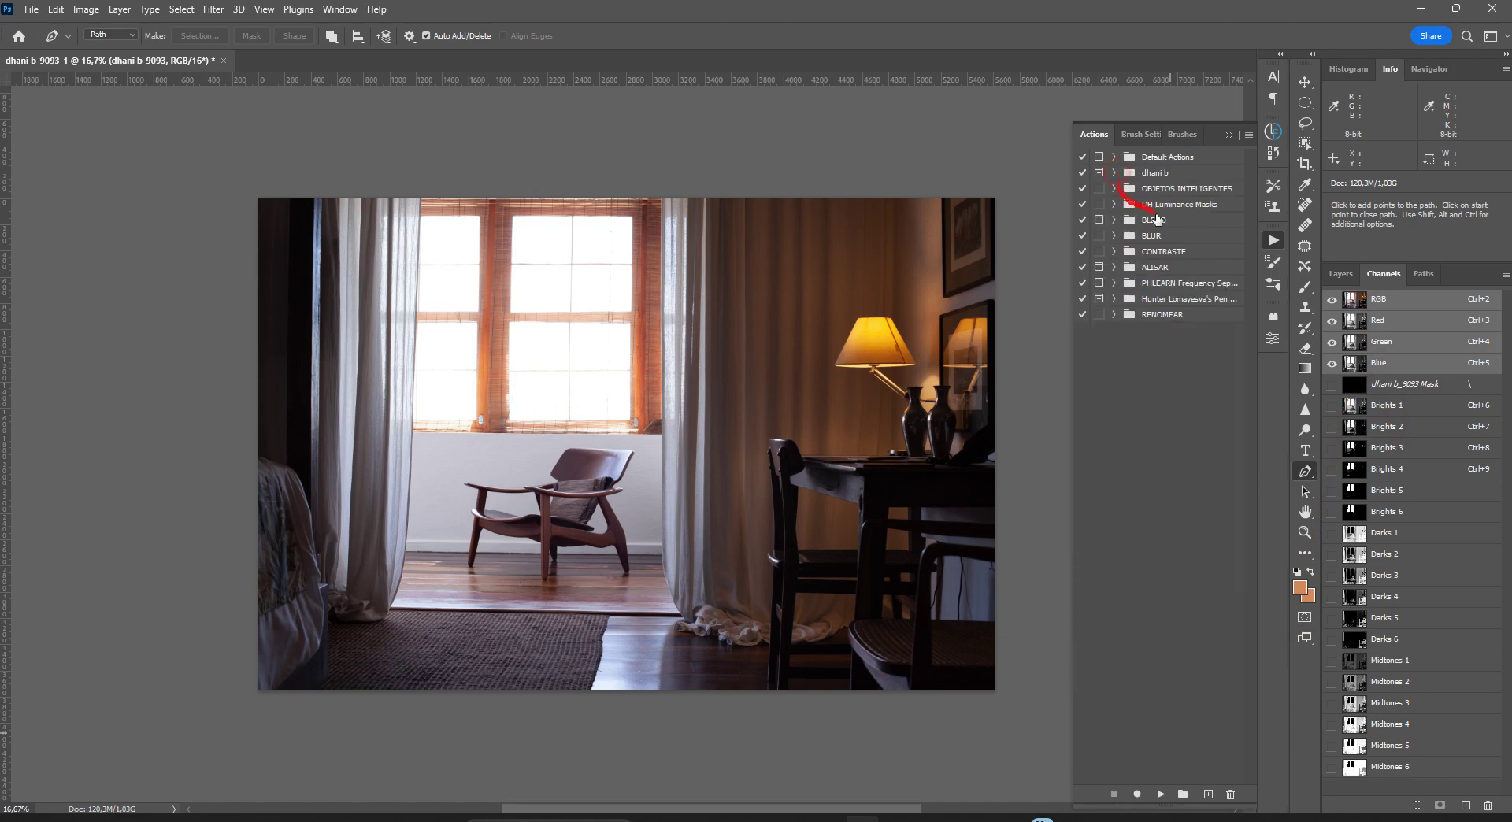
pyautogui.click(1341, 274)
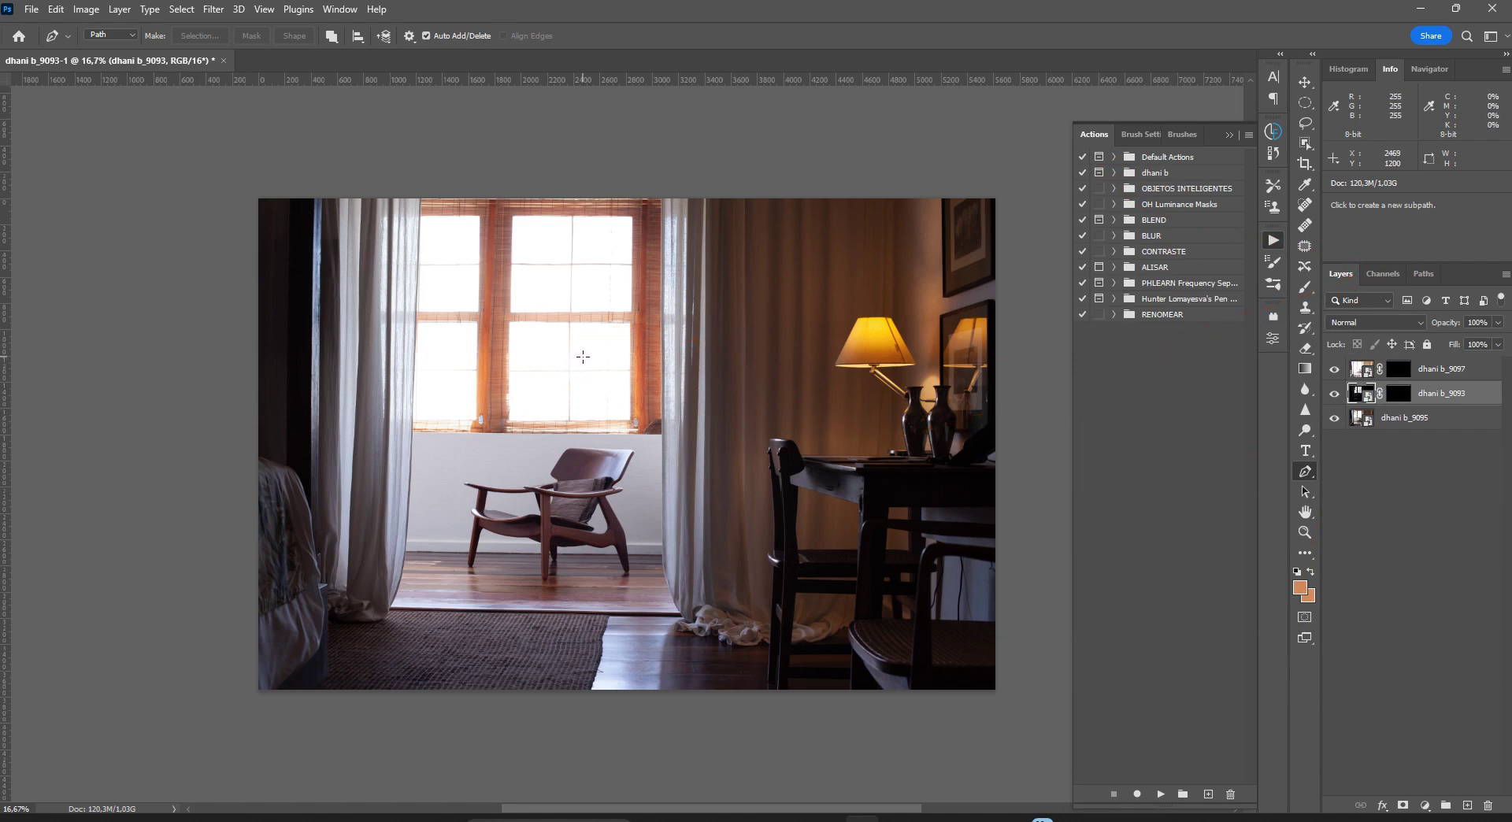
pyautogui.click(610, 366)
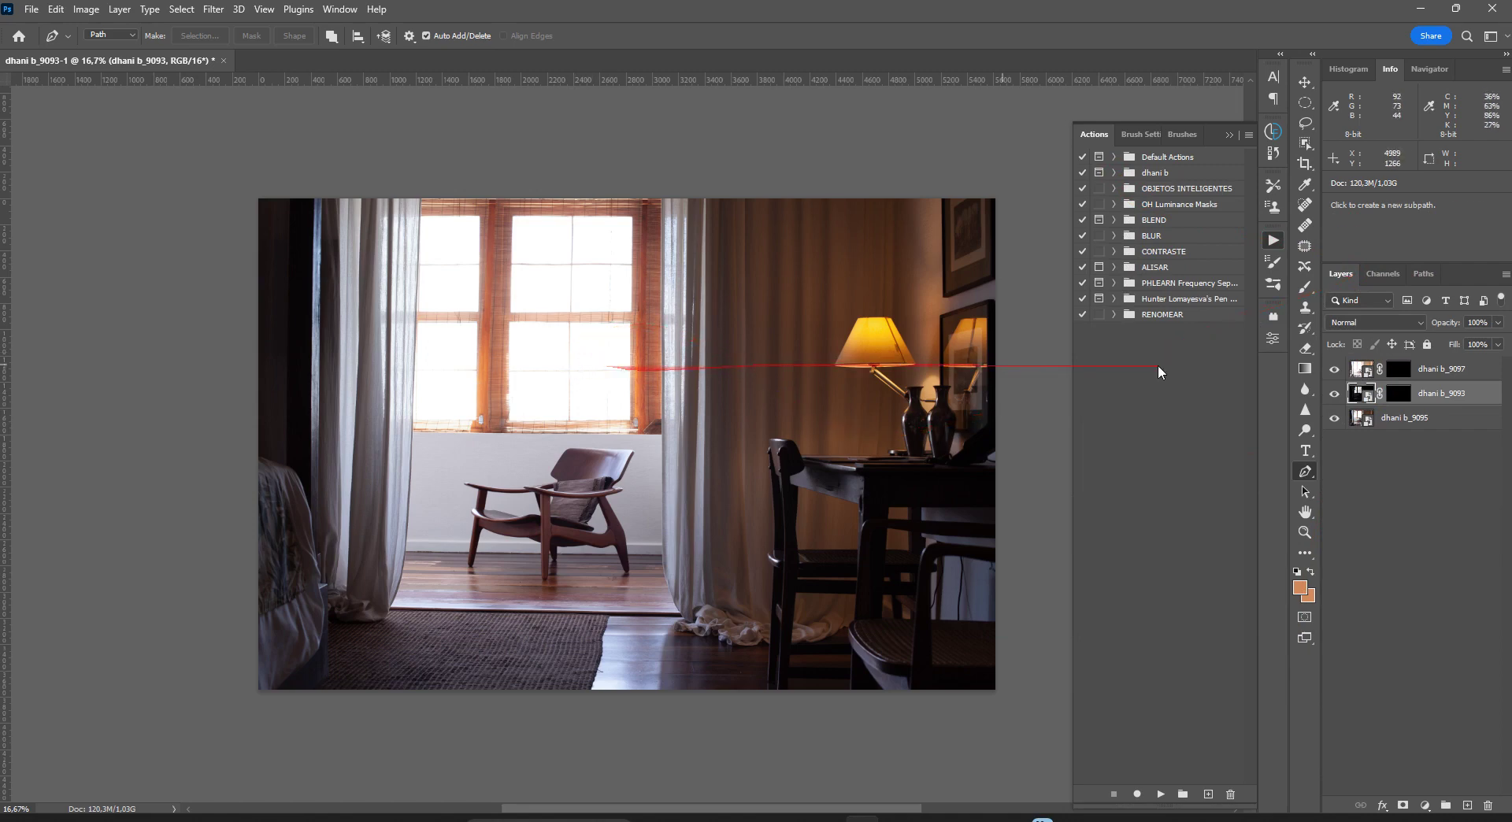
# Step: Preview the Brights channels, load Brights 3 as a selection and return to the composite RGB view
pyautogui.click(1389, 273)
pyautogui.click(1356, 429)
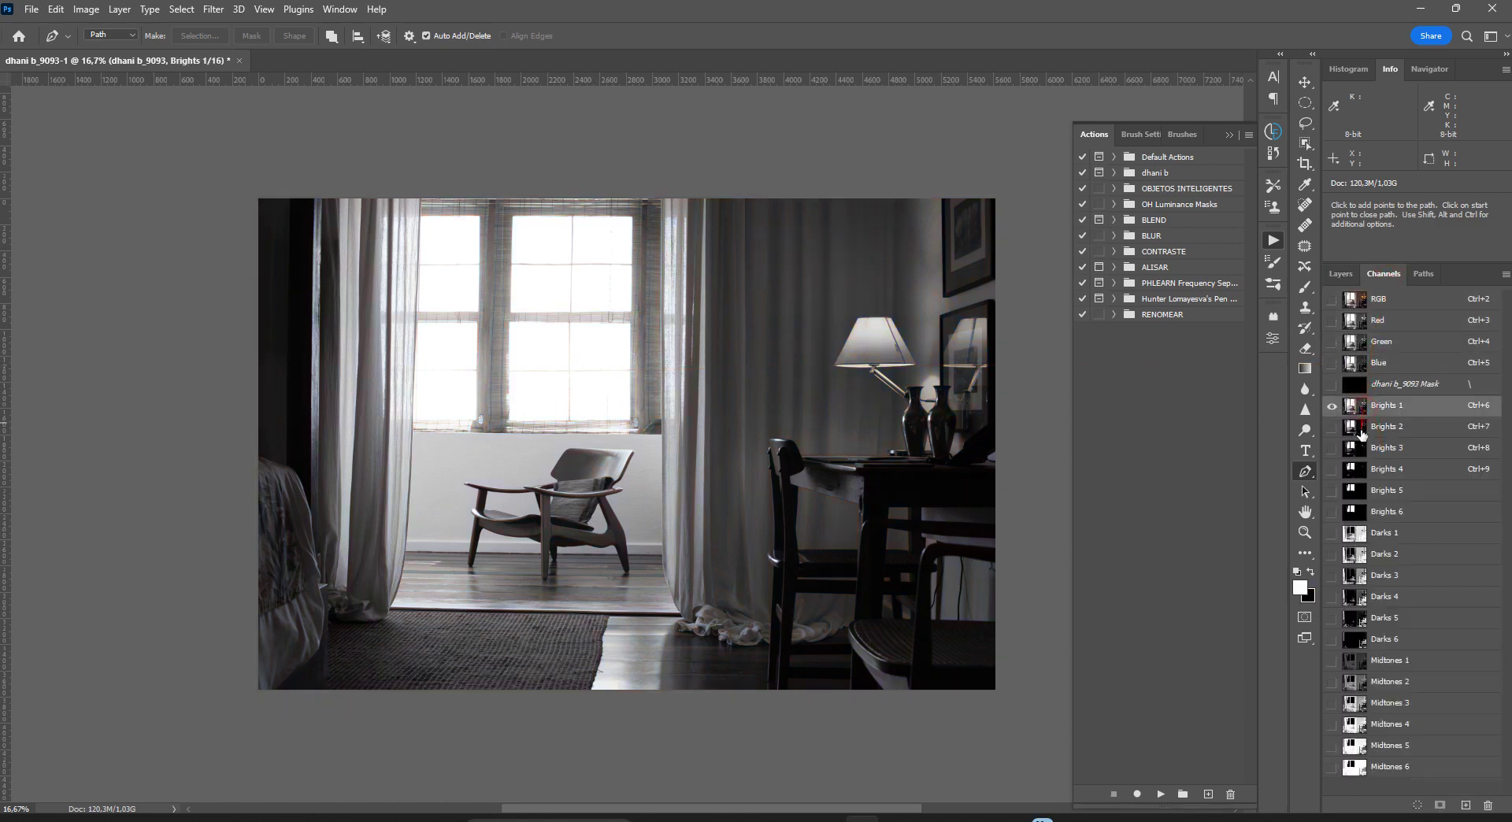
pyautogui.click(1354, 450)
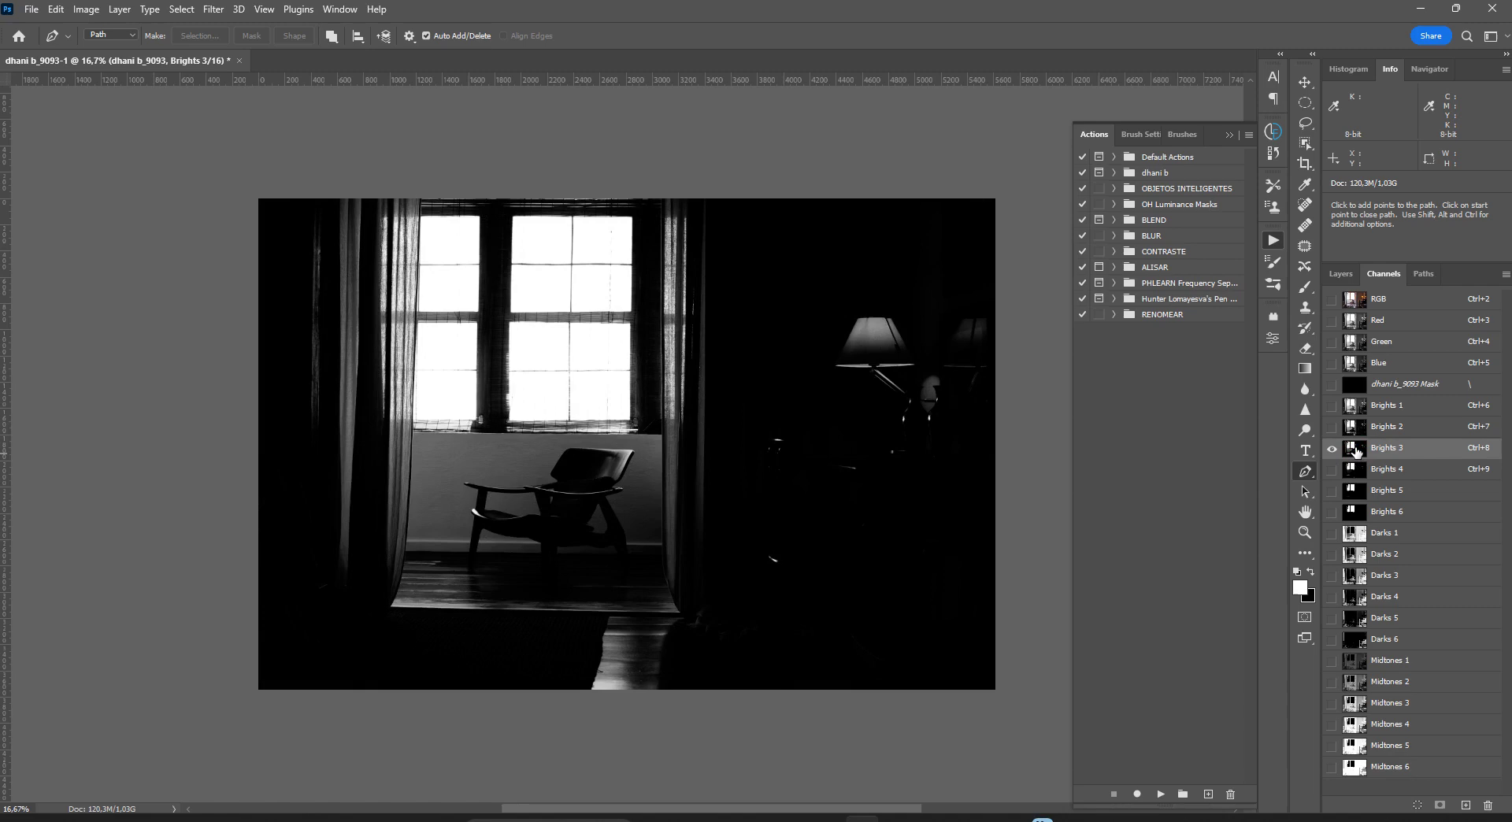
pyautogui.keyDown('ctrl'); pyautogui.click(1356, 451); pyautogui.keyUp('ctrl')
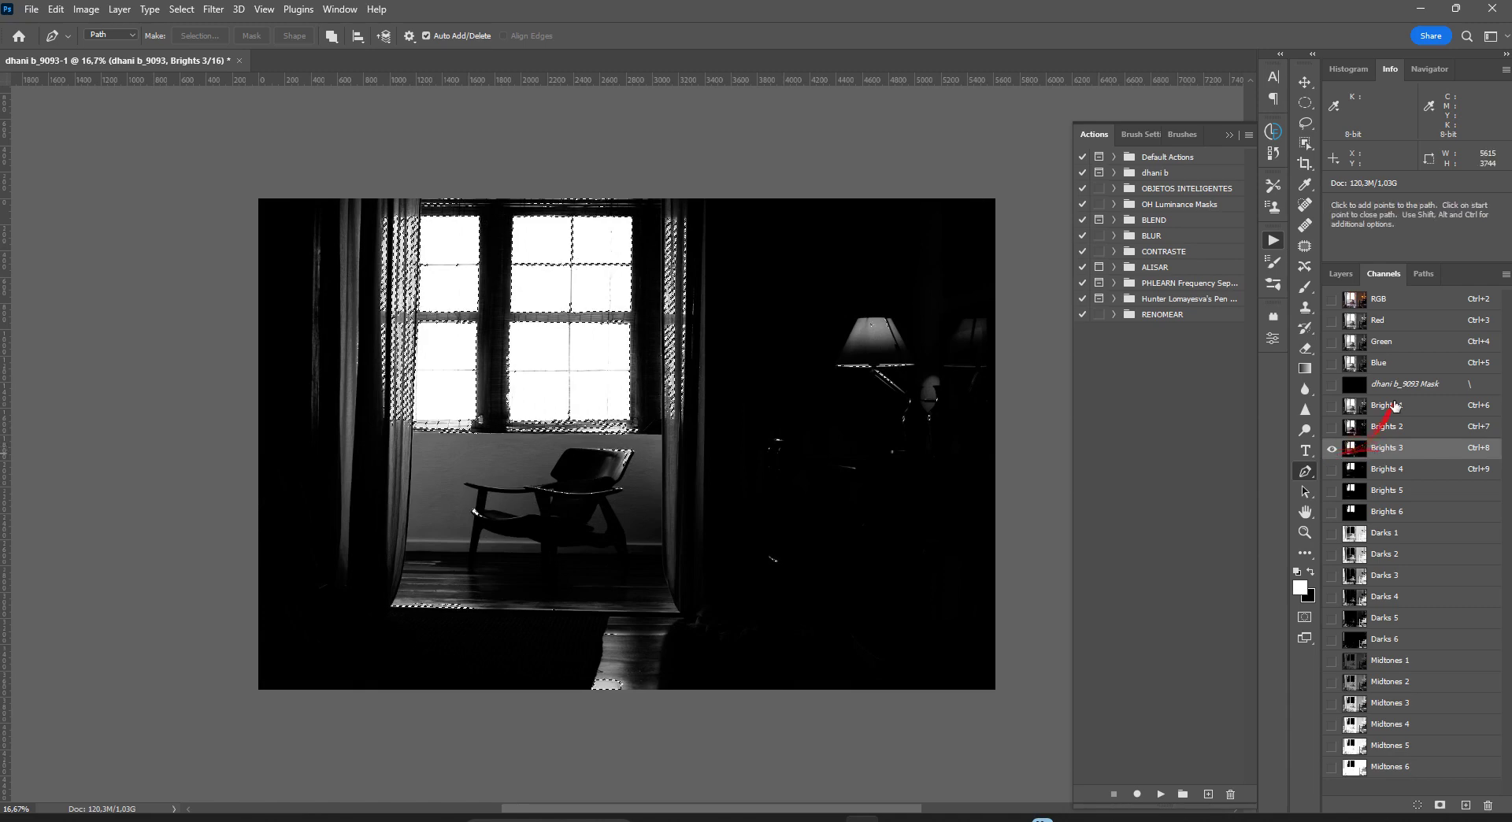
pyautogui.hotkey('ctrl', '2')
# Step: Paint white over the windows on the 9093 layer's mask within the Brights 3 selection, then deselect
pyautogui.click(1341, 273)
pyautogui.click(1394, 394)
pyautogui.press('b')
pyautogui.press('d')
pyautogui.moveTo(532, 256)
pyautogui.mouseDown()
pyautogui.moveTo(584, 286)
pyautogui.moveTo(536, 403)
pyautogui.moveTo(580, 411)
pyautogui.moveTo(687, 348)
pyautogui.moveTo(682, 368)
pyautogui.moveTo(592, 430)
pyautogui.moveTo(497, 213)
pyautogui.moveTo(452, 212)
pyautogui.moveTo(436, 308)
pyautogui.moveTo(453, 488)
pyautogui.moveTo(735, 514)
pyautogui.moveTo(725, 247)
pyautogui.moveTo(625, 419)
pyautogui.moveTo(615, 559)
pyautogui.moveTo(331, 578)
pyautogui.moveTo(694, 535)
pyautogui.moveTo(711, 685)
pyautogui.moveTo(664, 608)
pyautogui.moveTo(473, 453)
pyautogui.moveTo(410, 273)
pyautogui.moveTo(571, 300)
pyautogui.moveTo(539, 298)
pyautogui.moveTo(514, 334)
pyautogui.moveTo(540, 291)
pyautogui.moveTo(464, 278)
pyautogui.moveTo(511, 345)
pyautogui.moveTo(576, 390)
pyautogui.moveTo(548, 365)
pyautogui.moveTo(539, 187)
pyautogui.moveTo(544, 234)
pyautogui.moveTo(570, 254)
pyautogui.moveTo(433, 215)
pyautogui.moveTo(404, 353)
pyautogui.moveTo(334, 411)
pyautogui.moveTo(264, 384)
pyautogui.moveTo(530, 335)
pyautogui.mouseUp()
pyautogui.hotkey('ctrl', 'd')
# Step: Examine the window edges up close and compare the Brights 1, Brights 2 and Brights 3 channels there
pyautogui.press('z')
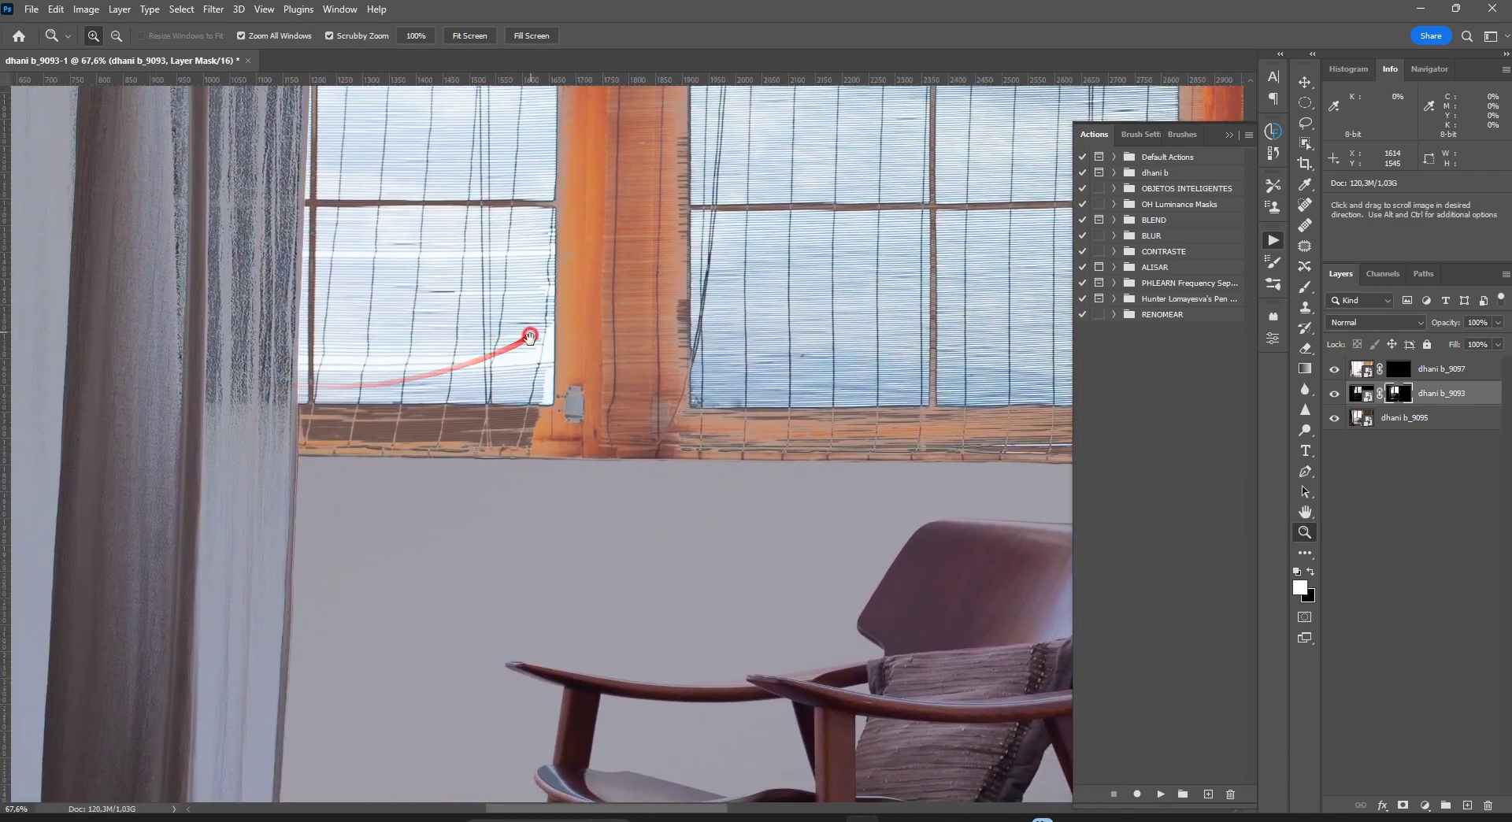
pyautogui.click(1382, 274)
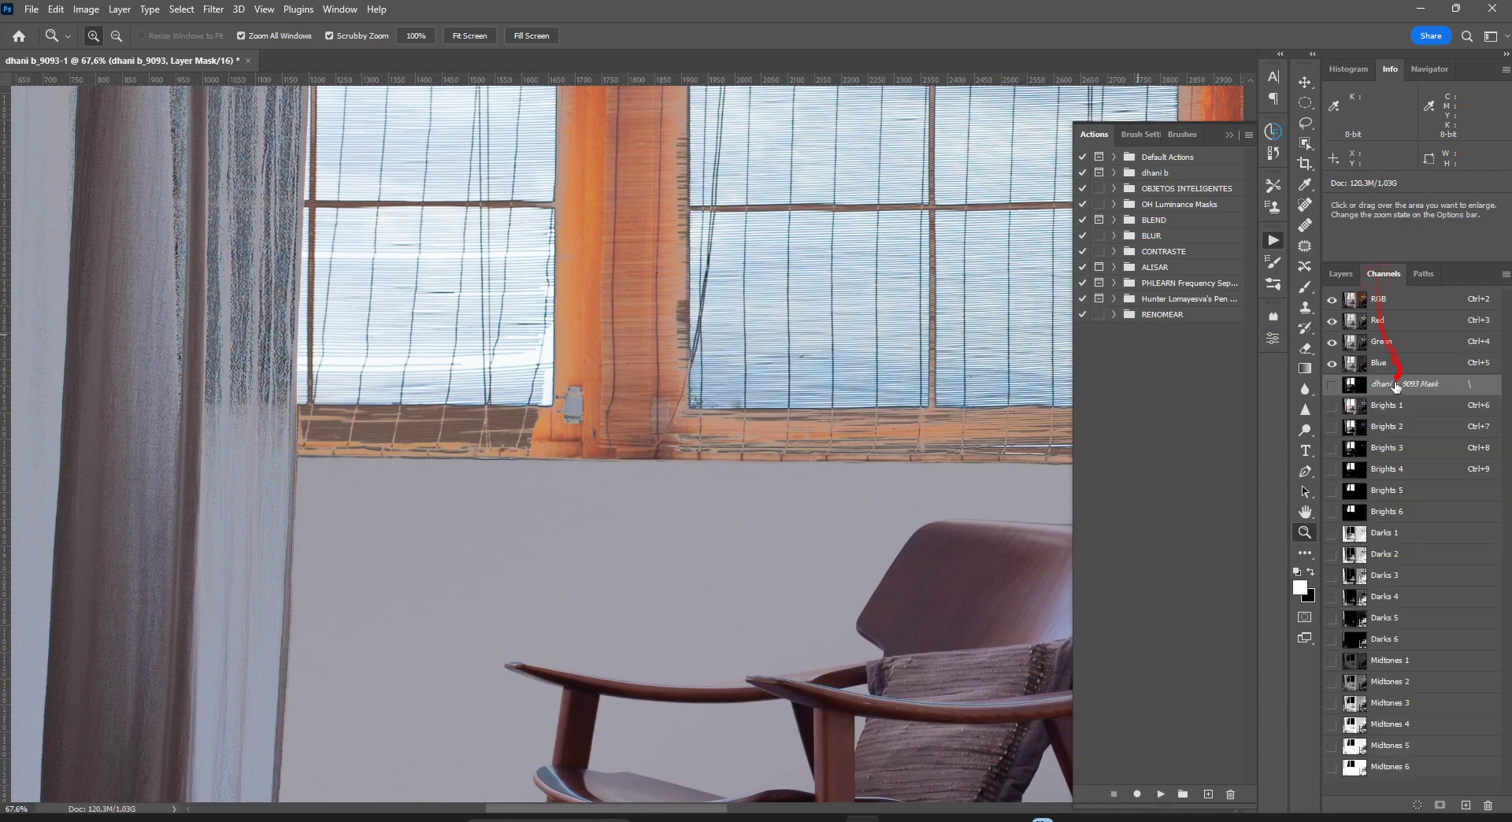
pyautogui.keyDown('ctrl'); pyautogui.click(1356, 407); pyautogui.keyUp('ctrl')
pyautogui.click(1363, 410)
pyautogui.hotkey('ctrl', '7')
pyautogui.hotkey('ctrl', '8')
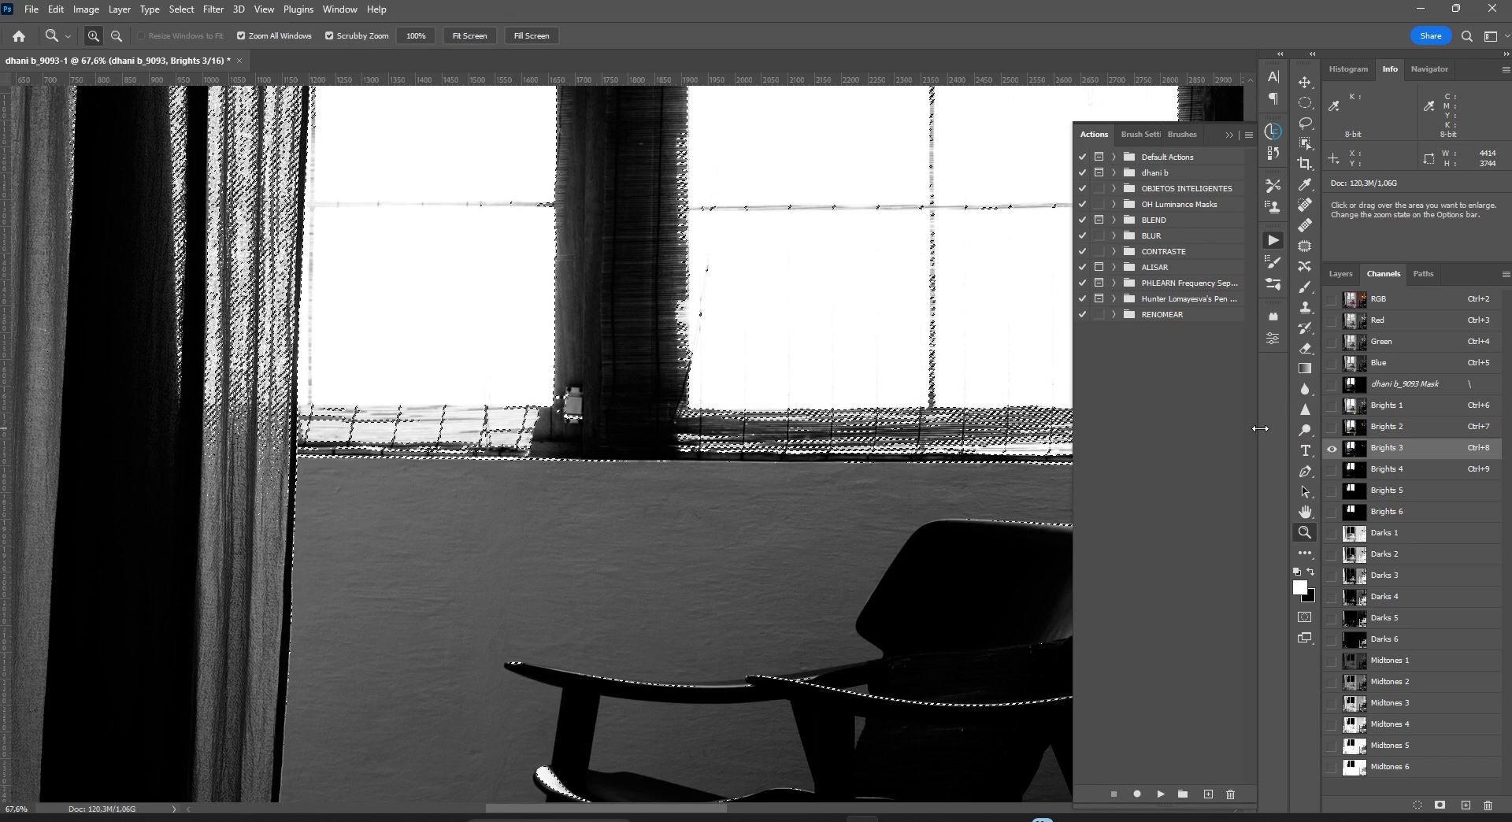
pyautogui.hotkey('ctrl', '0')
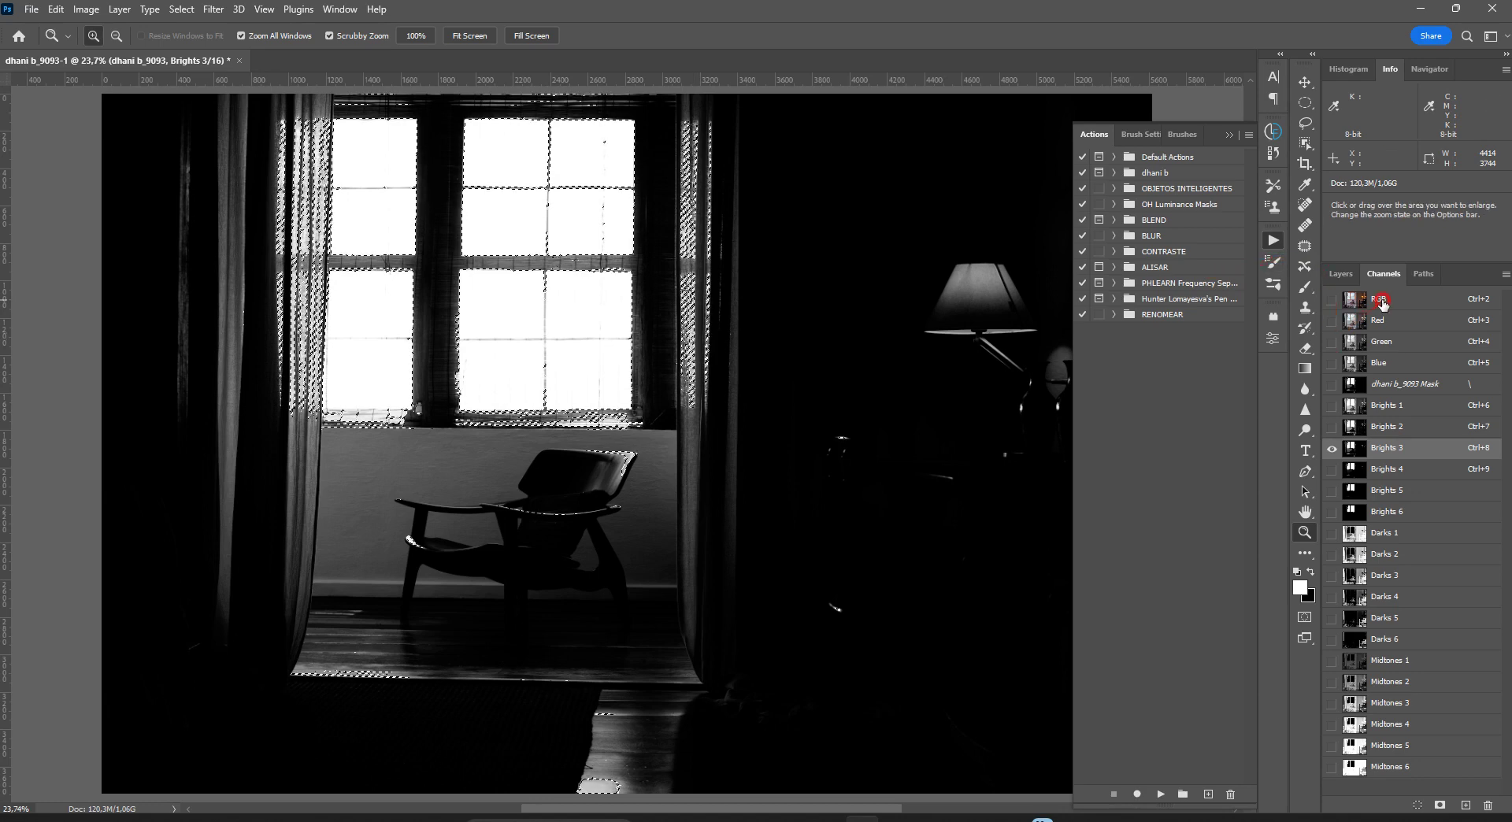
# Step: Return to the composite view, drop the selection and fill the 9093 layer's mask with black
pyautogui.click(1354, 299)
pyautogui.click(1340, 275)
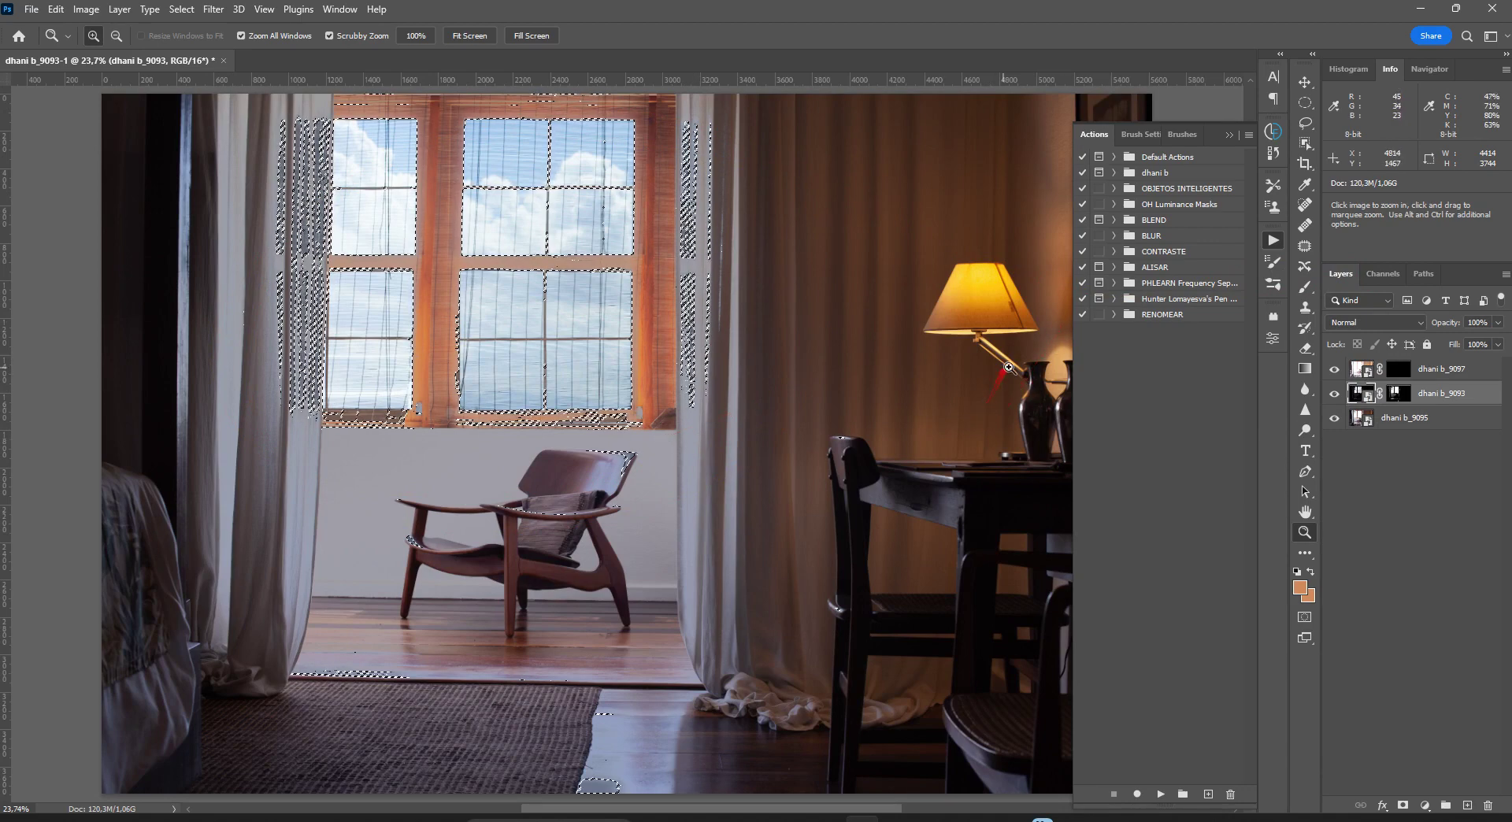
pyautogui.click(1399, 393)
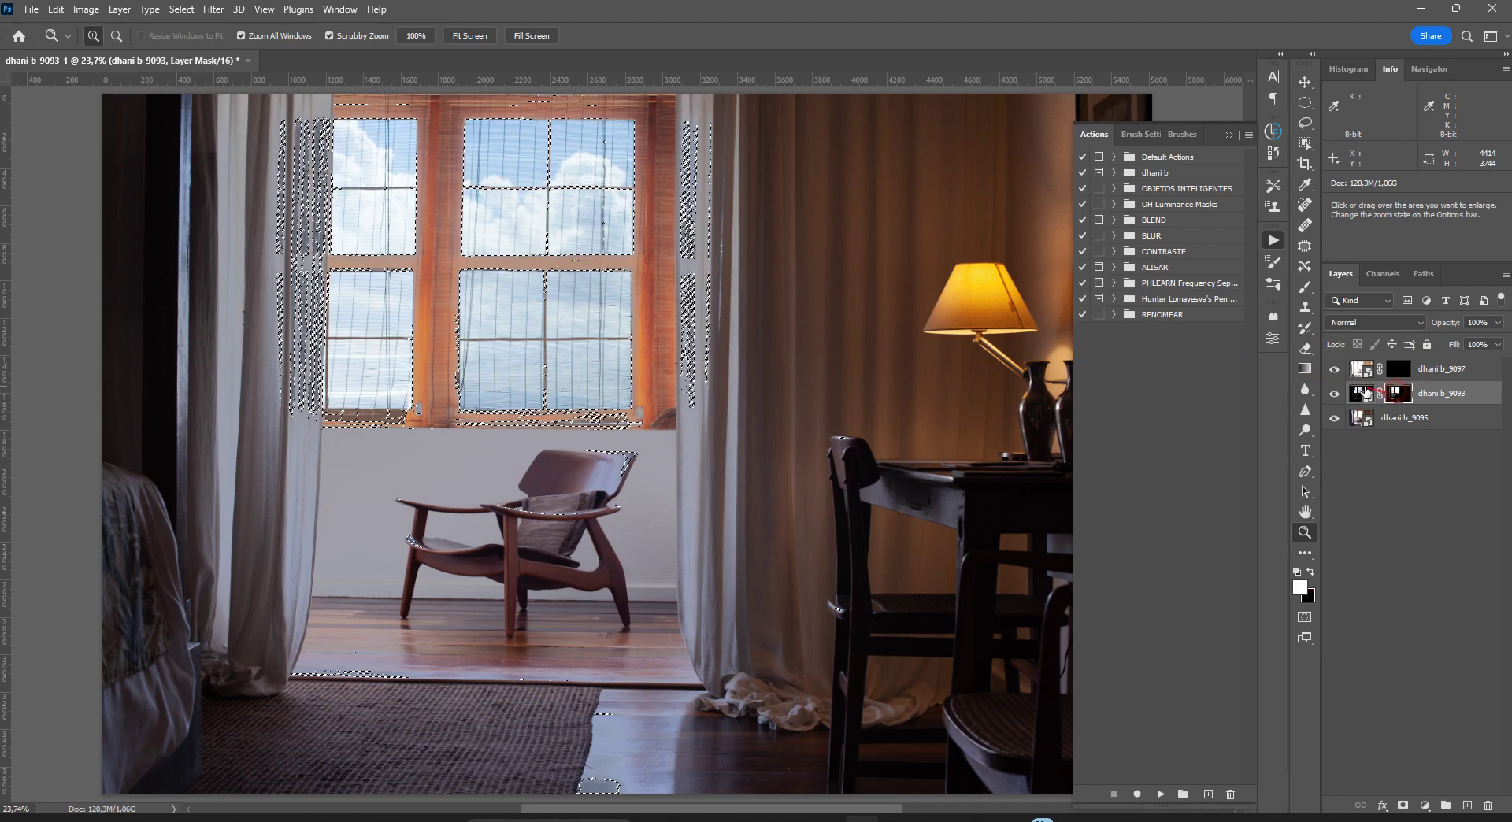
pyautogui.hotkey('ctrl', 'd')
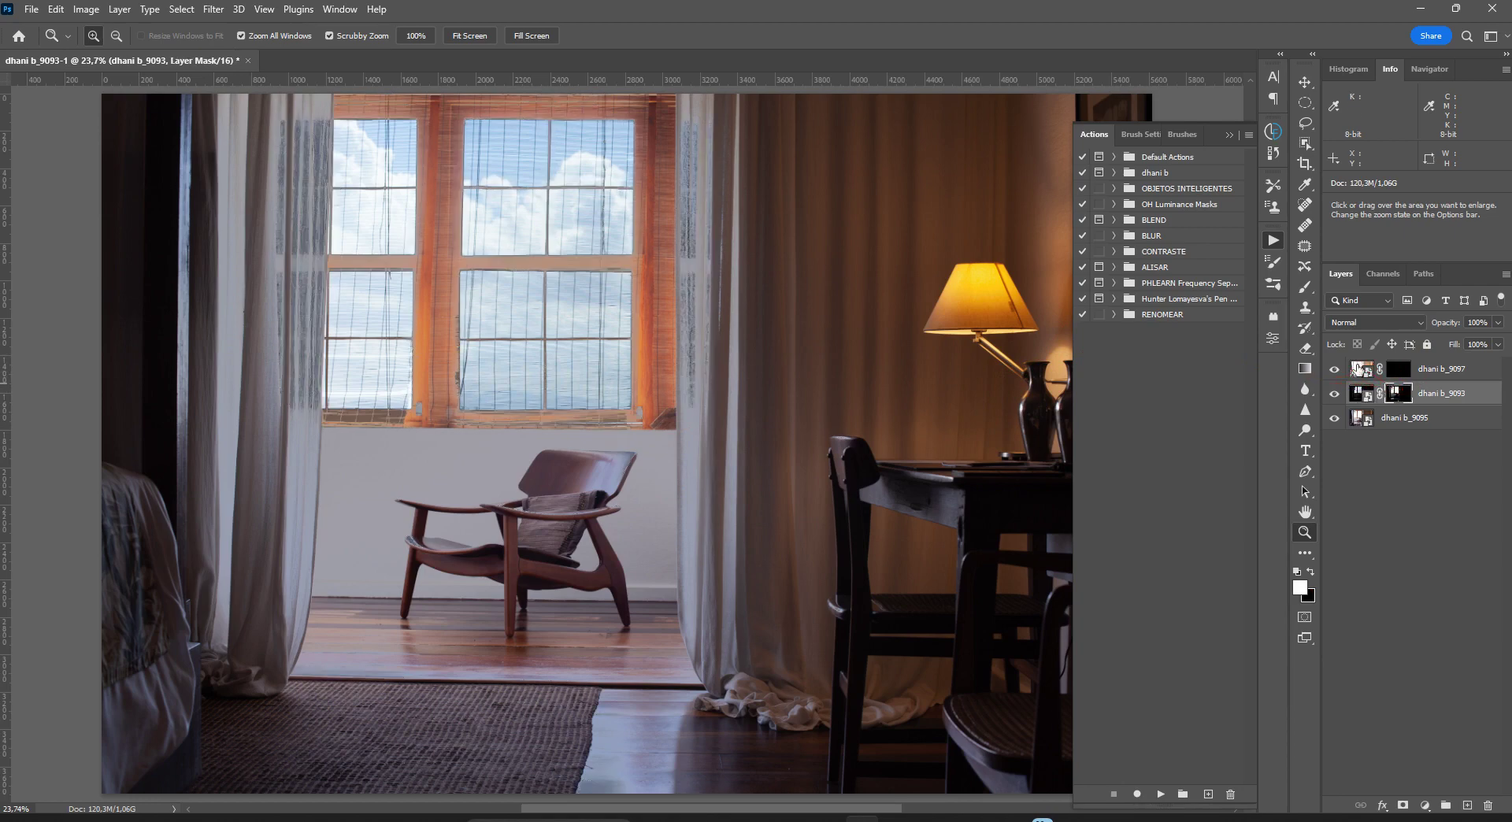
pyautogui.hotkey('ctrl', 'BackSpace')
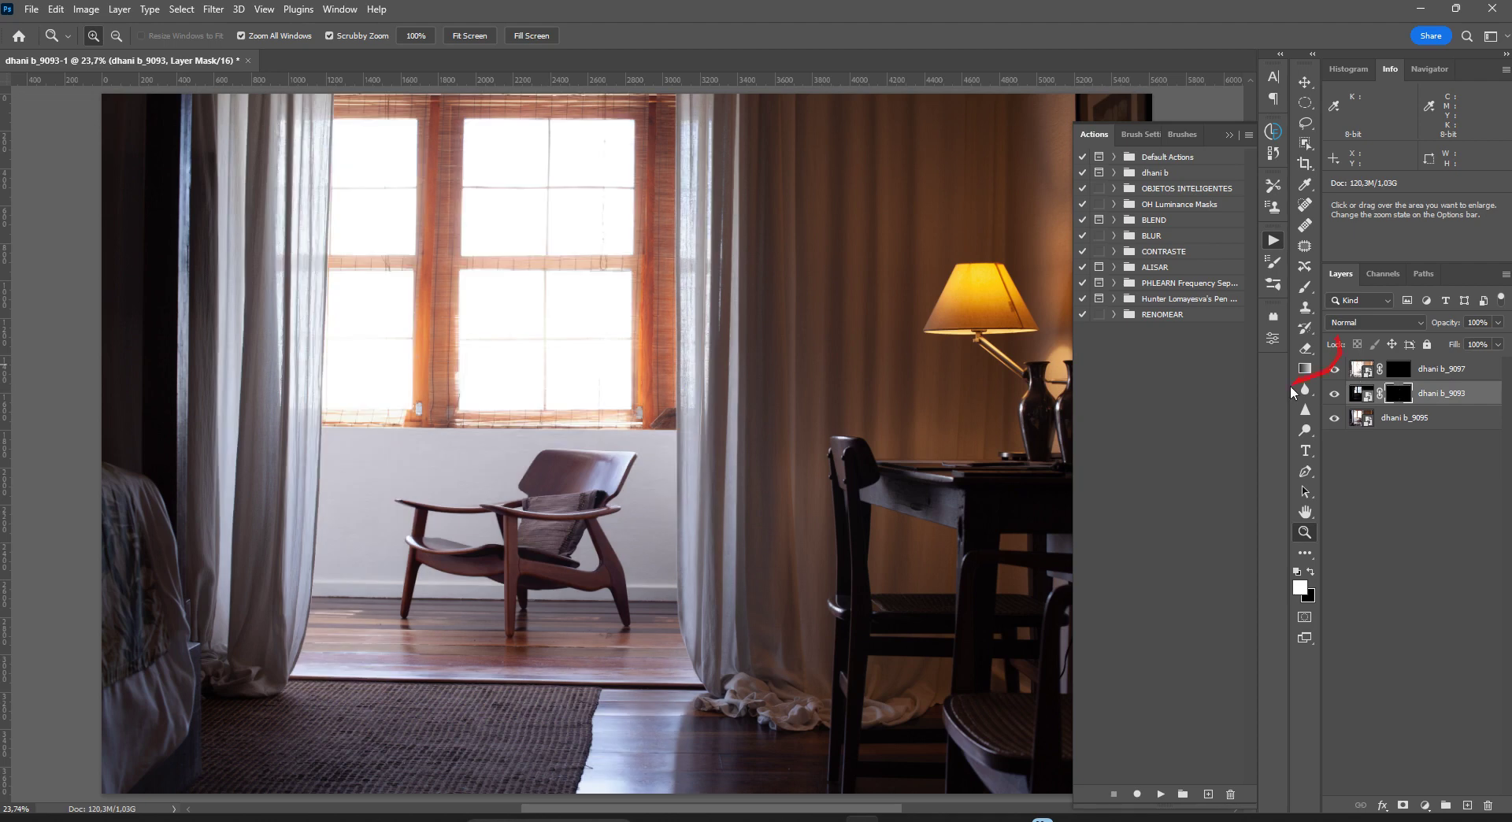
# Step: Compare the Brights 4 to 6 channels, load Brights 6 as a selection and restore the composite view
pyautogui.click(1396, 271)
pyautogui.click(1362, 467)
pyautogui.click(1361, 491)
pyautogui.click(1348, 512)
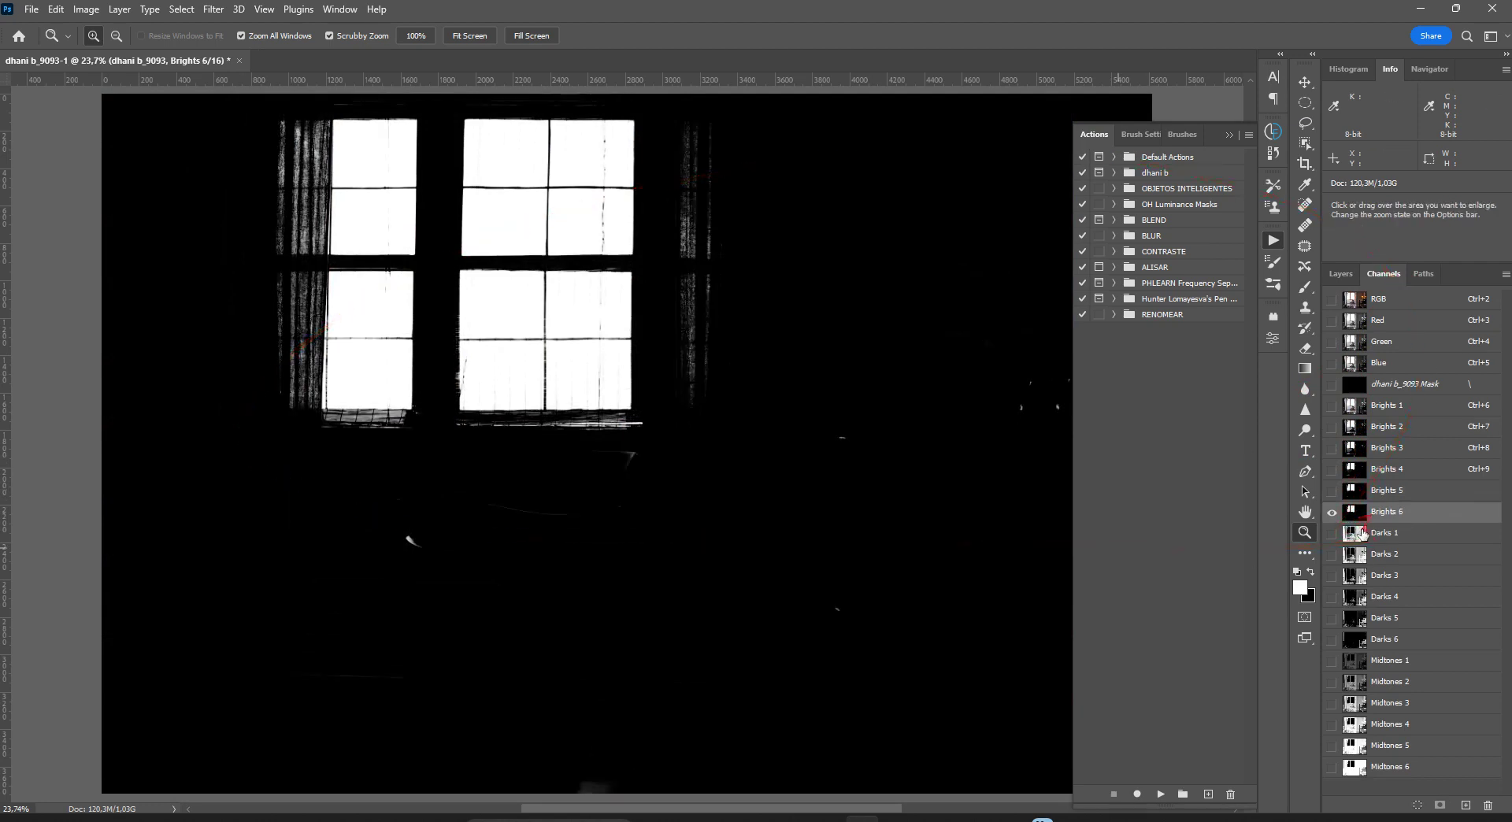
pyautogui.keyDown('ctrl'); pyautogui.click(1362, 514); pyautogui.keyUp('ctrl')
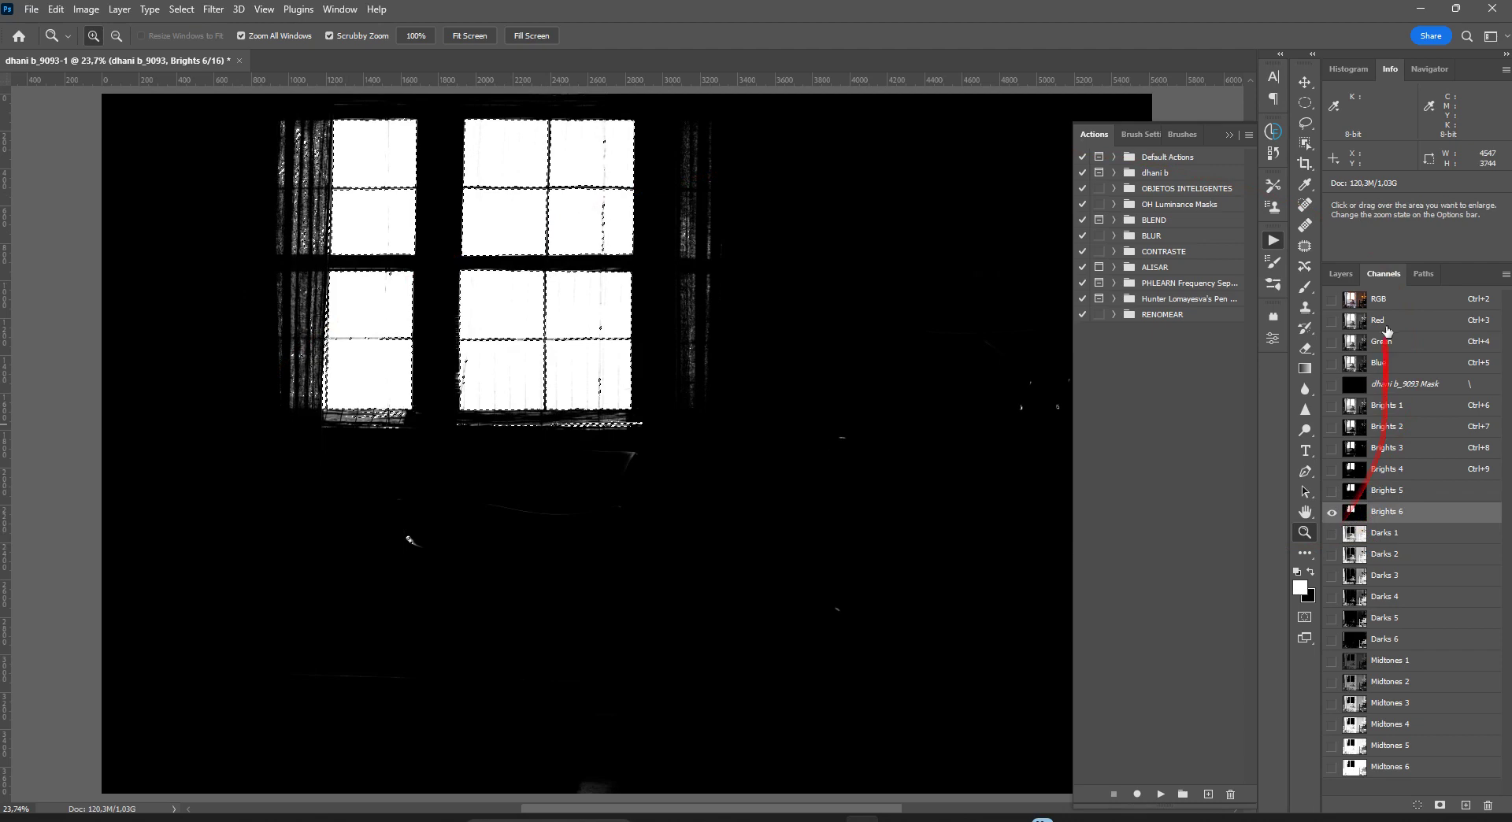
pyautogui.click(1382, 300)
pyautogui.click(1340, 274)
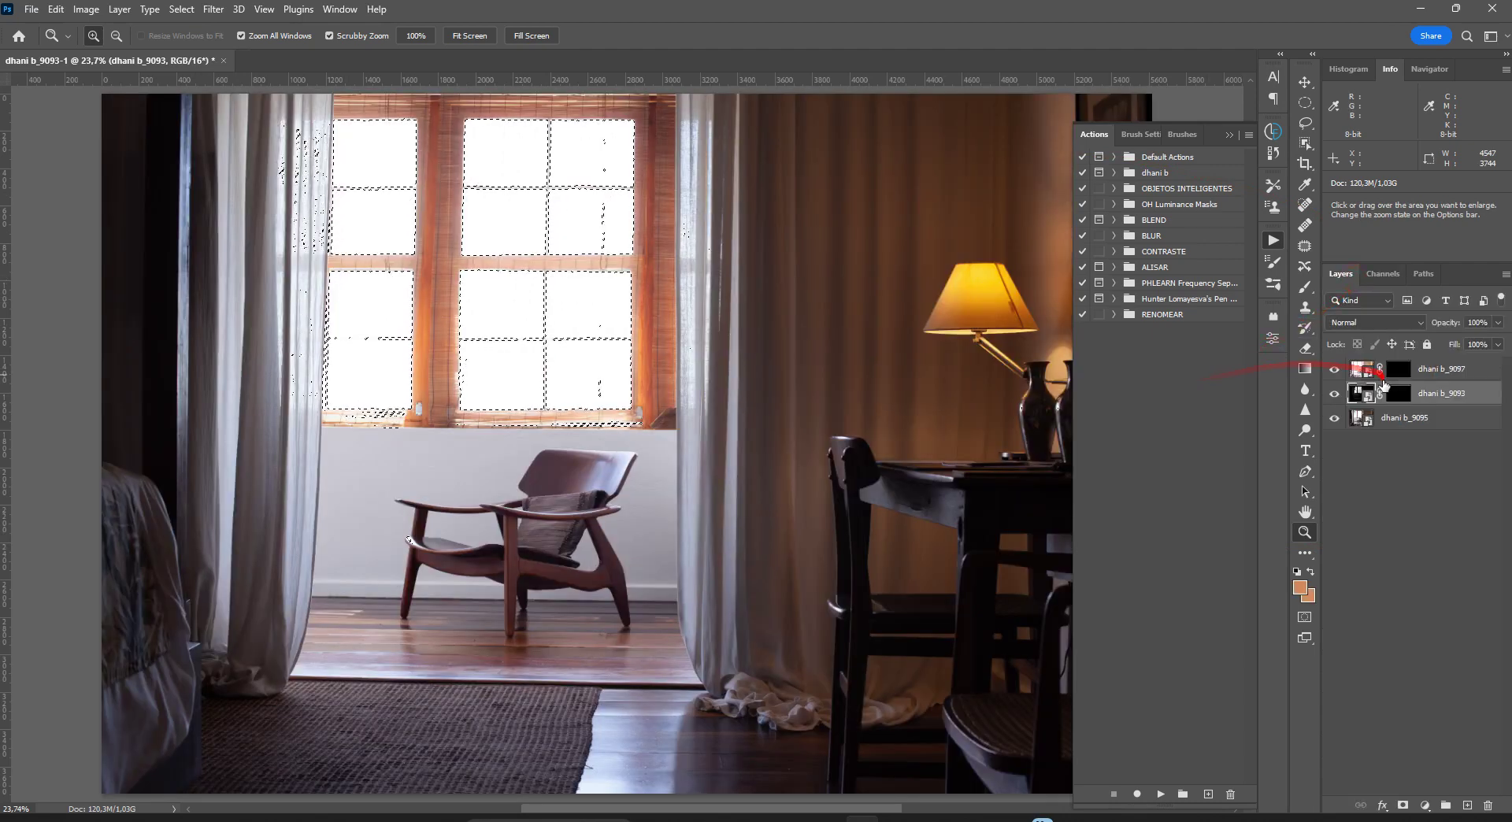
# Step: Paint white over both windows on the 9093 layer's mask within the selection, using a soft 1400 px brush at 9% flow
pyautogui.click(1399, 393)
pyautogui.press('b')
pyautogui.press('d')
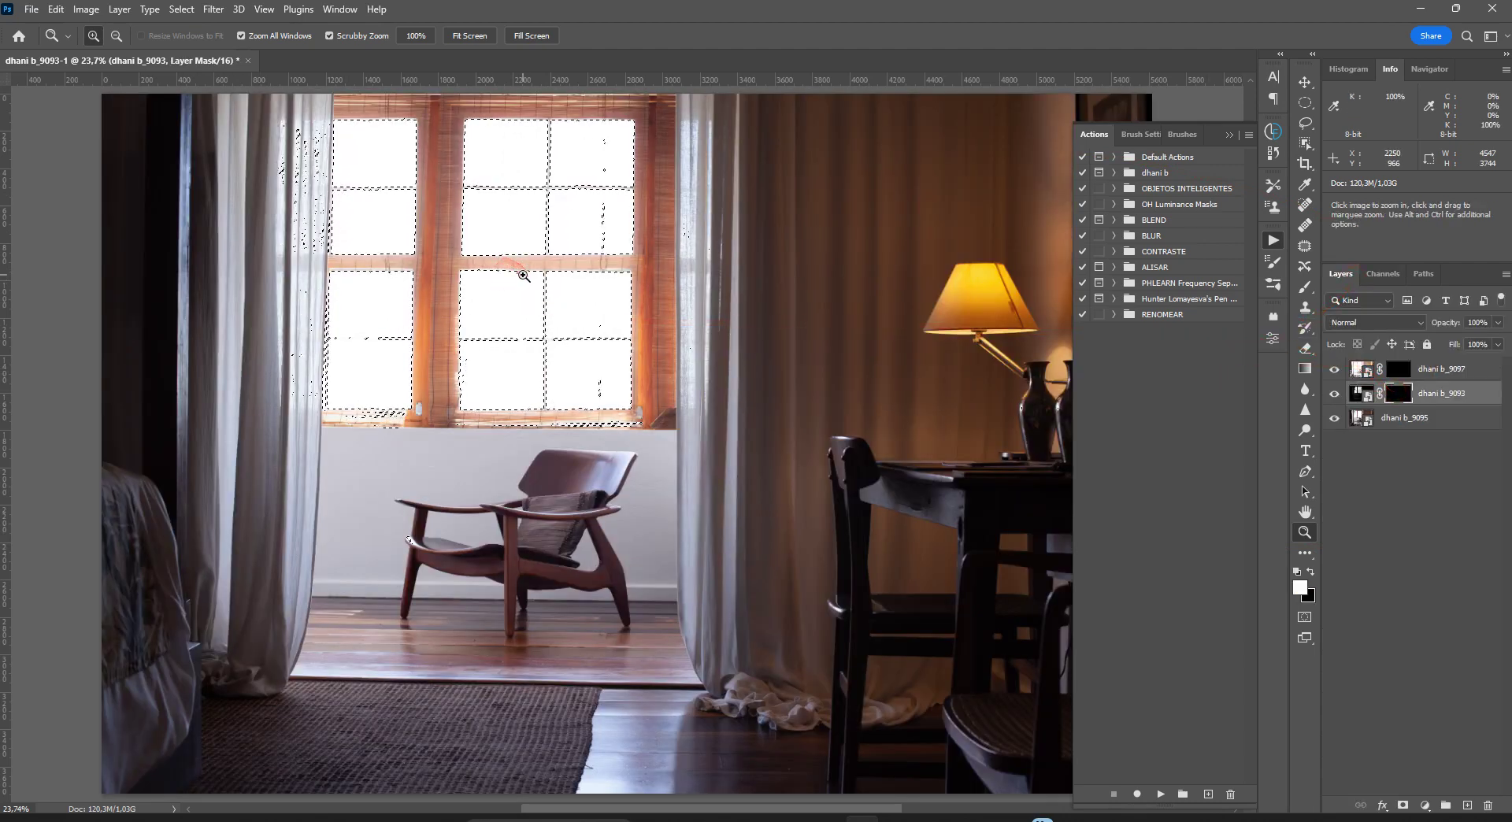
pyautogui.moveTo(520, 259); pyautogui.dragTo(464, 202)
pyautogui.moveTo(407, 37)
pyautogui.mouseDown()
pyautogui.moveTo(365, 55)
pyautogui.moveTo(362, 87)
pyautogui.mouseUp()
pyautogui.moveTo(416, 42); pyautogui.dragTo(411, 43)
pyautogui.moveTo(390, 181); pyautogui.dragTo(411, 185)
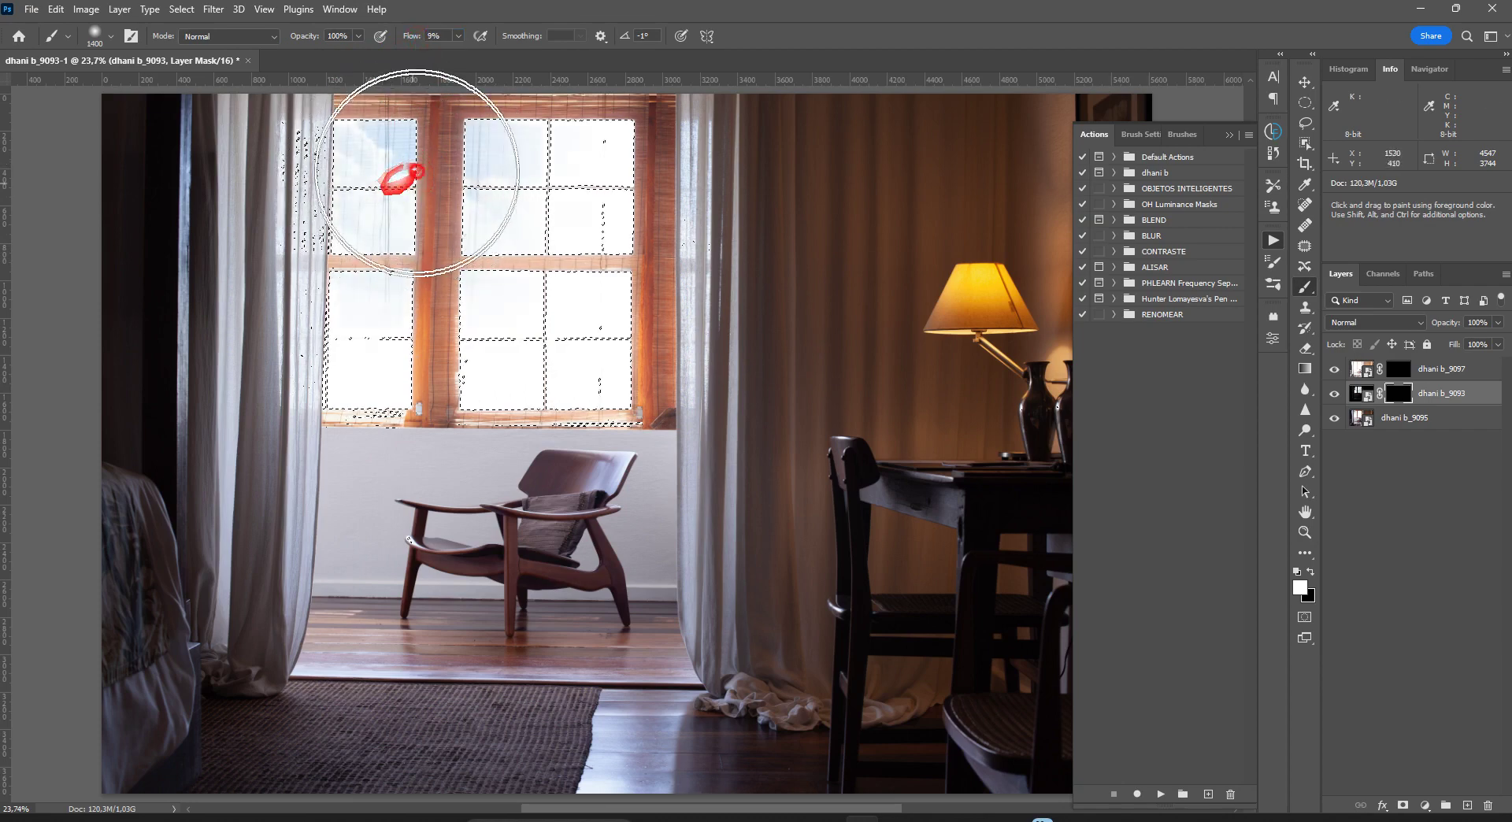
pyautogui.moveTo(368, 331); pyautogui.dragTo(431, 351)
pyautogui.moveTo(515, 330)
pyautogui.mouseDown()
pyautogui.moveTo(583, 301)
pyautogui.moveTo(622, 226)
pyautogui.moveTo(560, 200)
pyautogui.mouseUp()
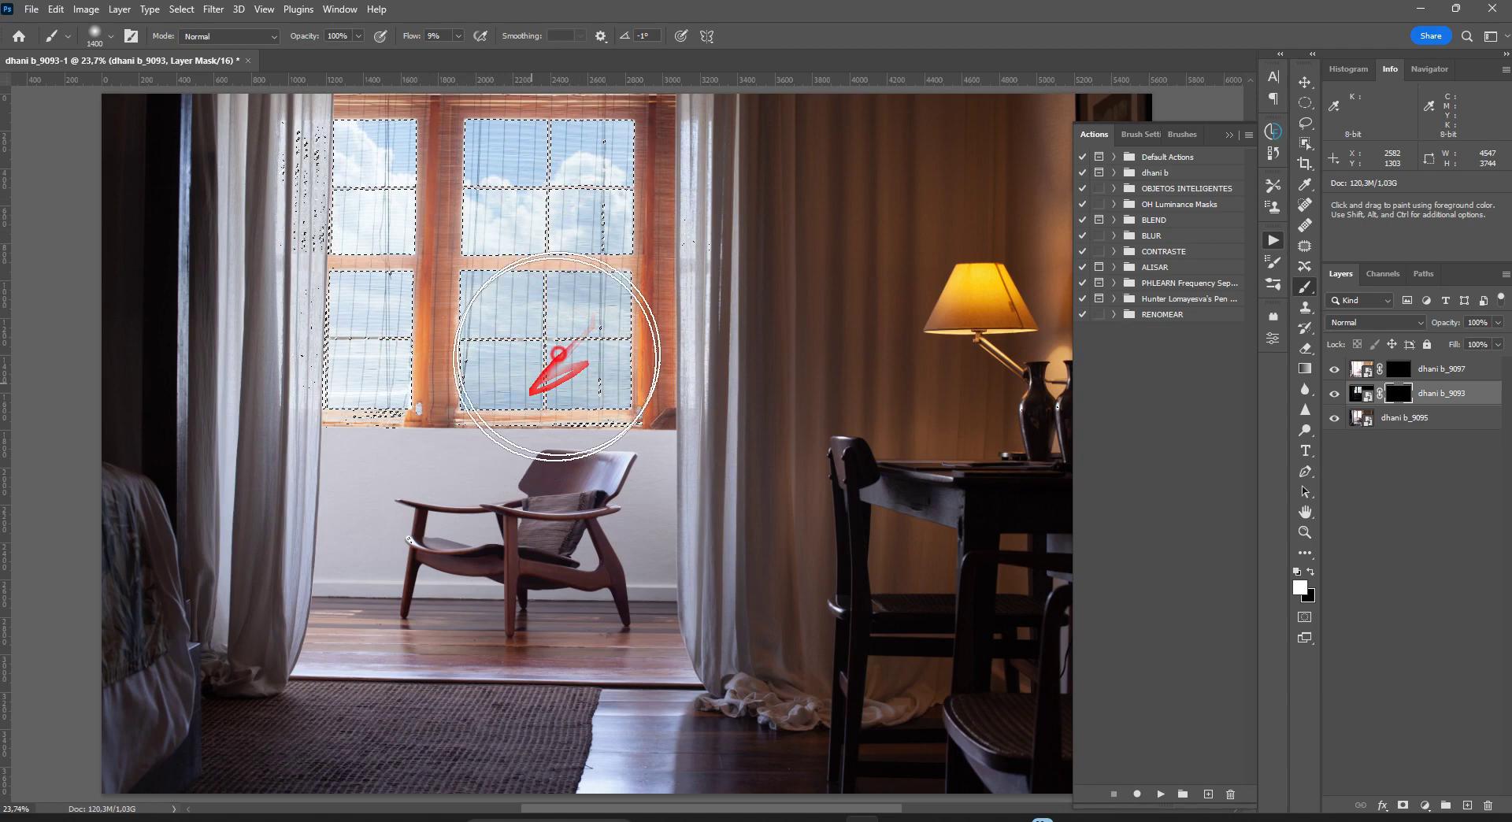
# Step: Continue painting white over the windows on the 9093 layer's mask and feather the selection by 25 pixels
pyautogui.moveTo(589, 270)
pyautogui.mouseDown()
pyautogui.moveTo(649, 437)
pyautogui.moveTo(585, 598)
pyautogui.mouseUp()
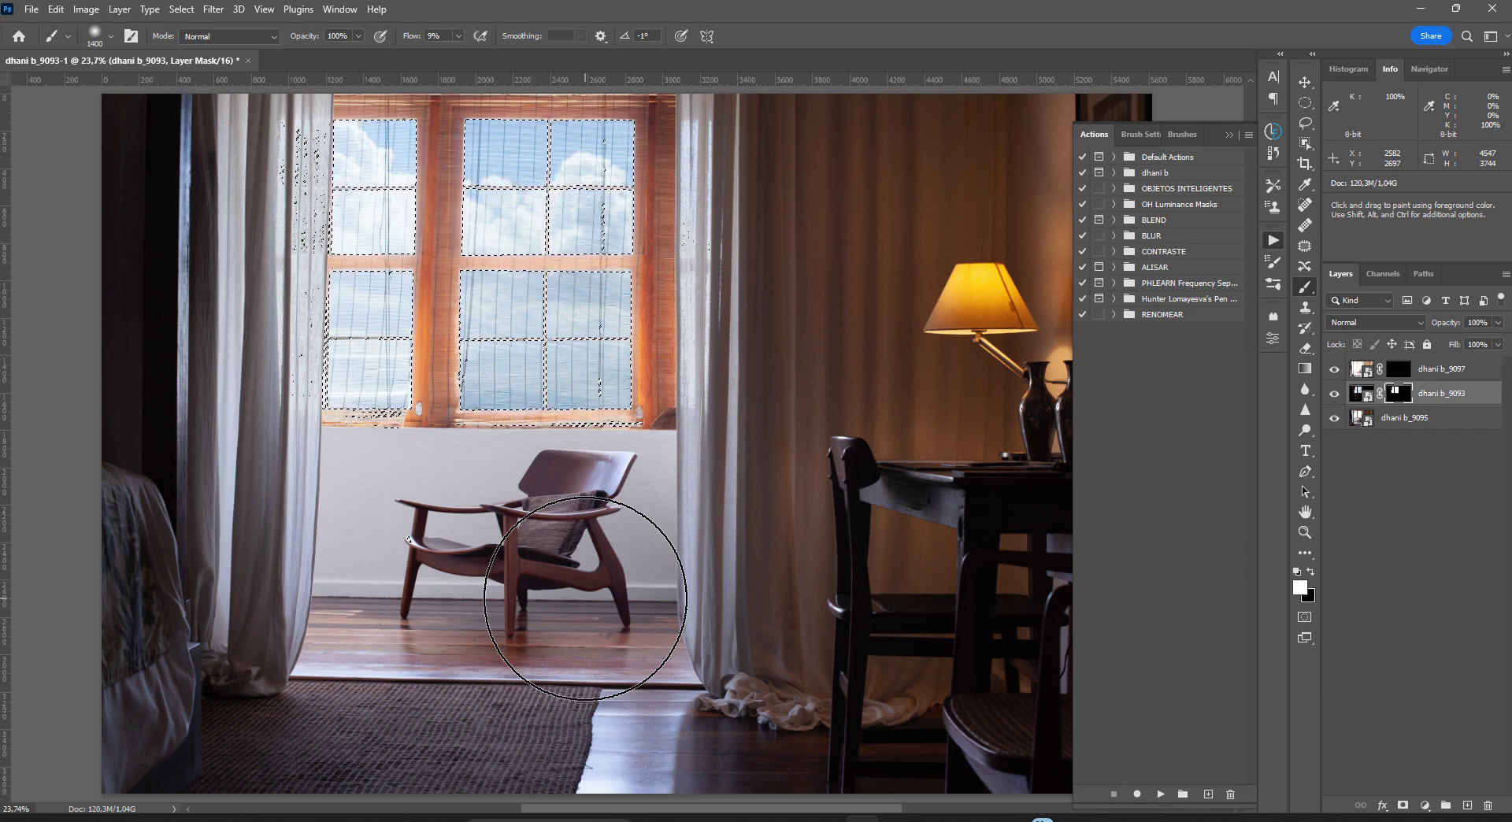
pyautogui.press('shift')
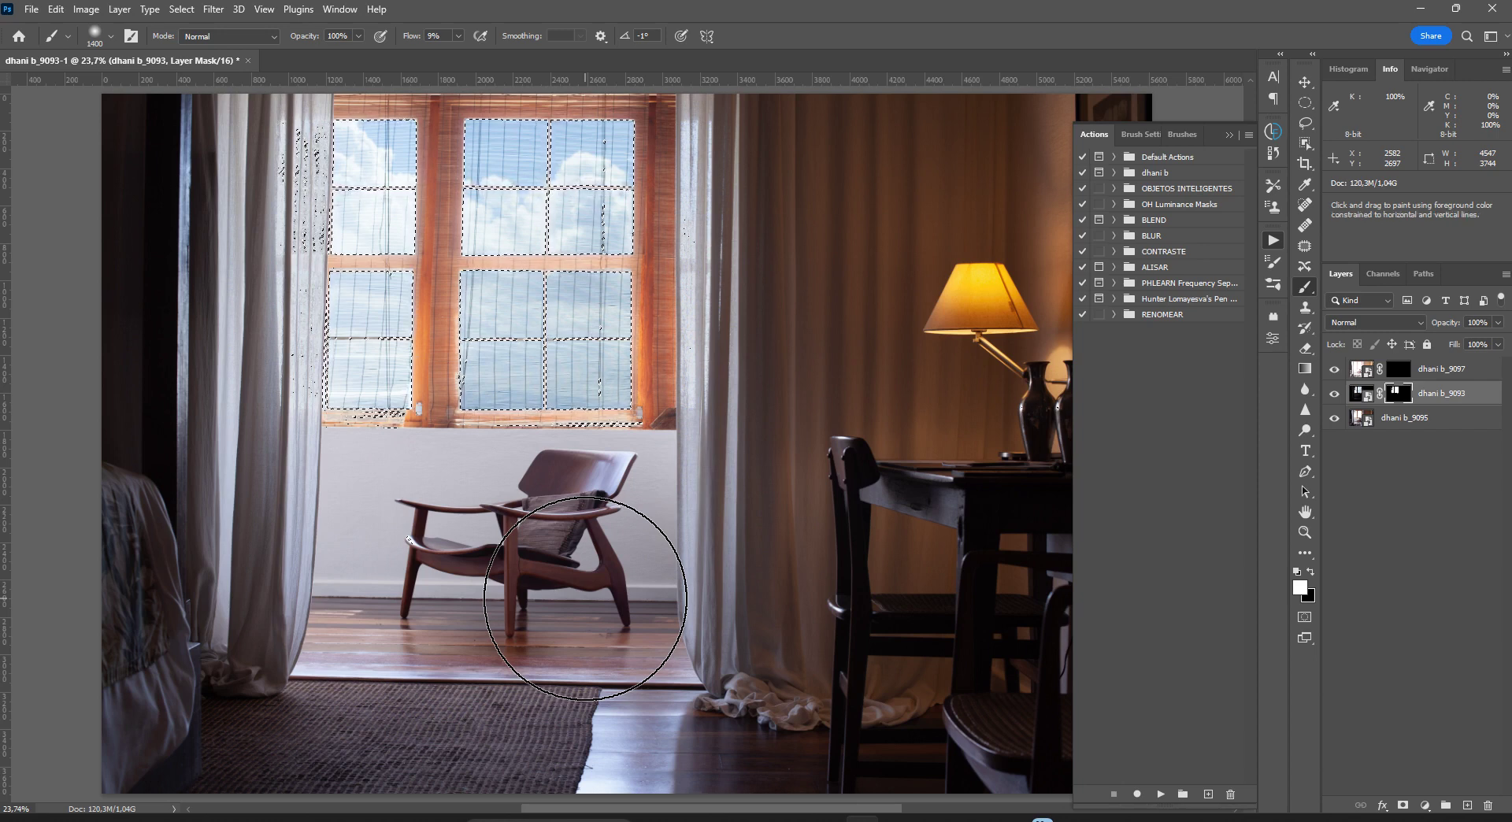
pyautogui.hotkey('shift', 'F6')
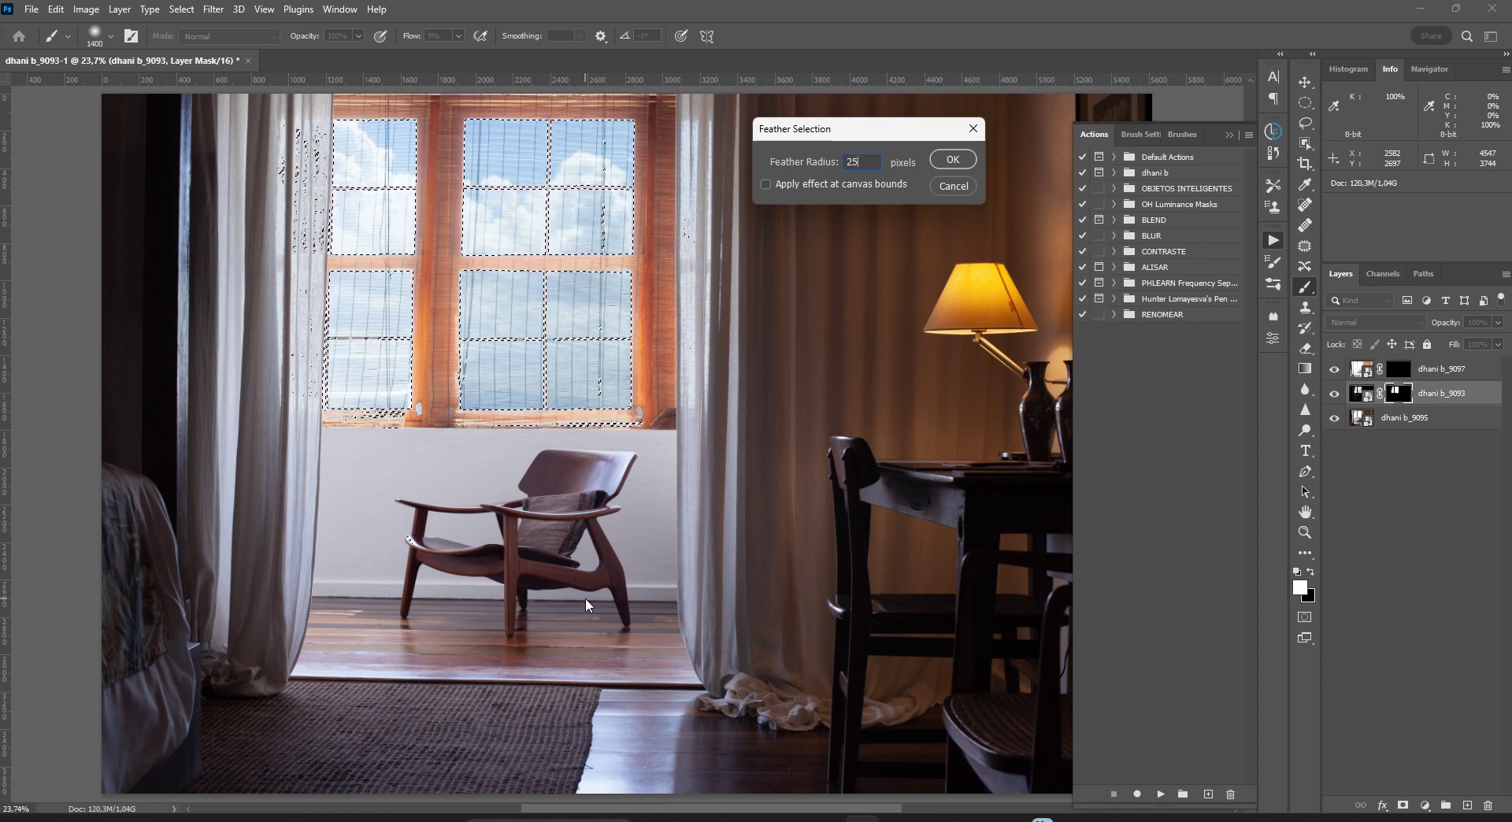
pyautogui.write('25')
pyautogui.press('Return')
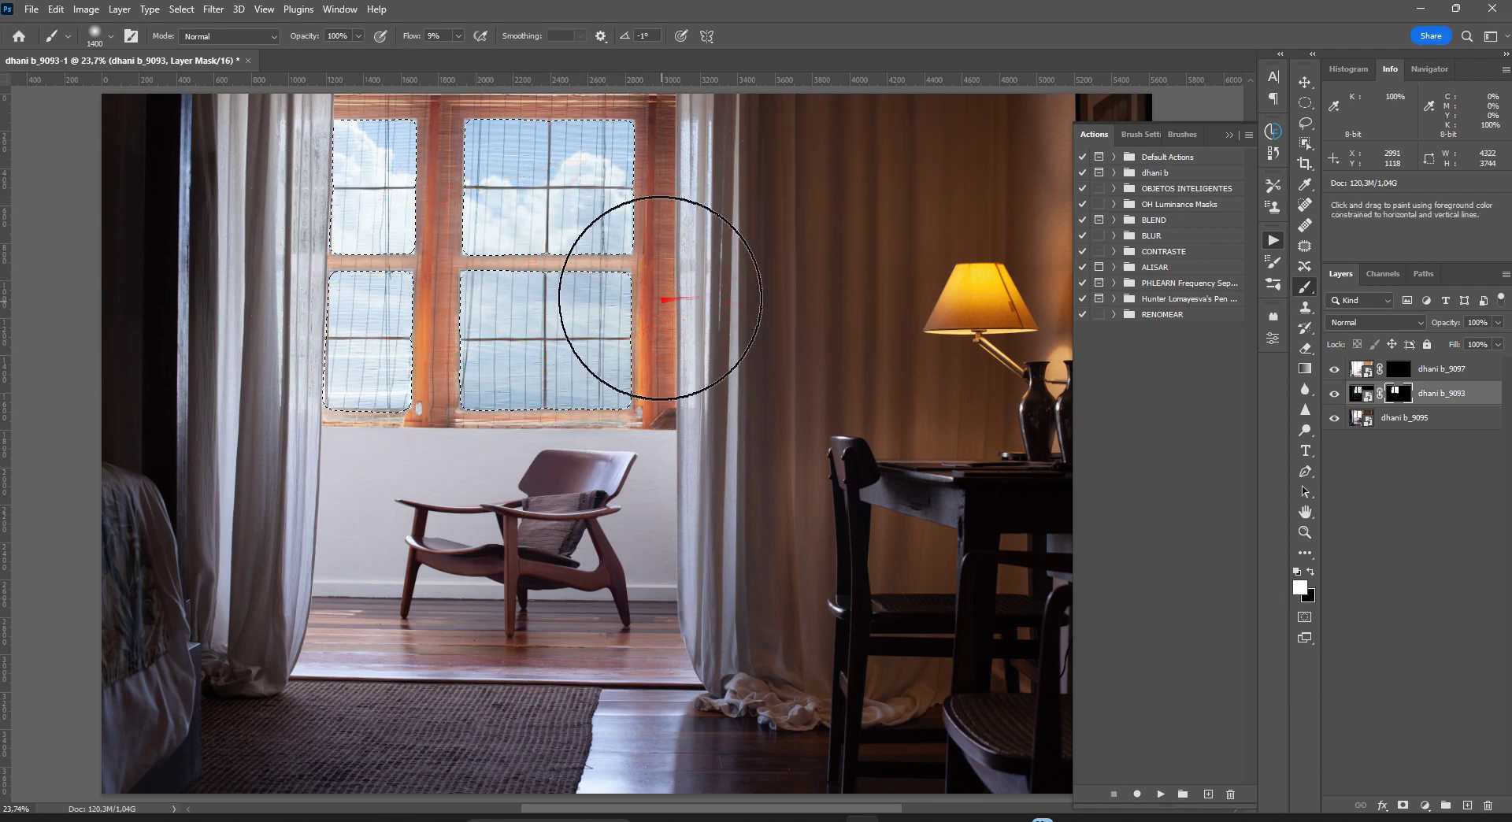
# Step: Feather the selection by 50 pixels and paint white over both windows on the mask again
pyautogui.hotkey('shift', 'F6')
pyautogui.write('50')
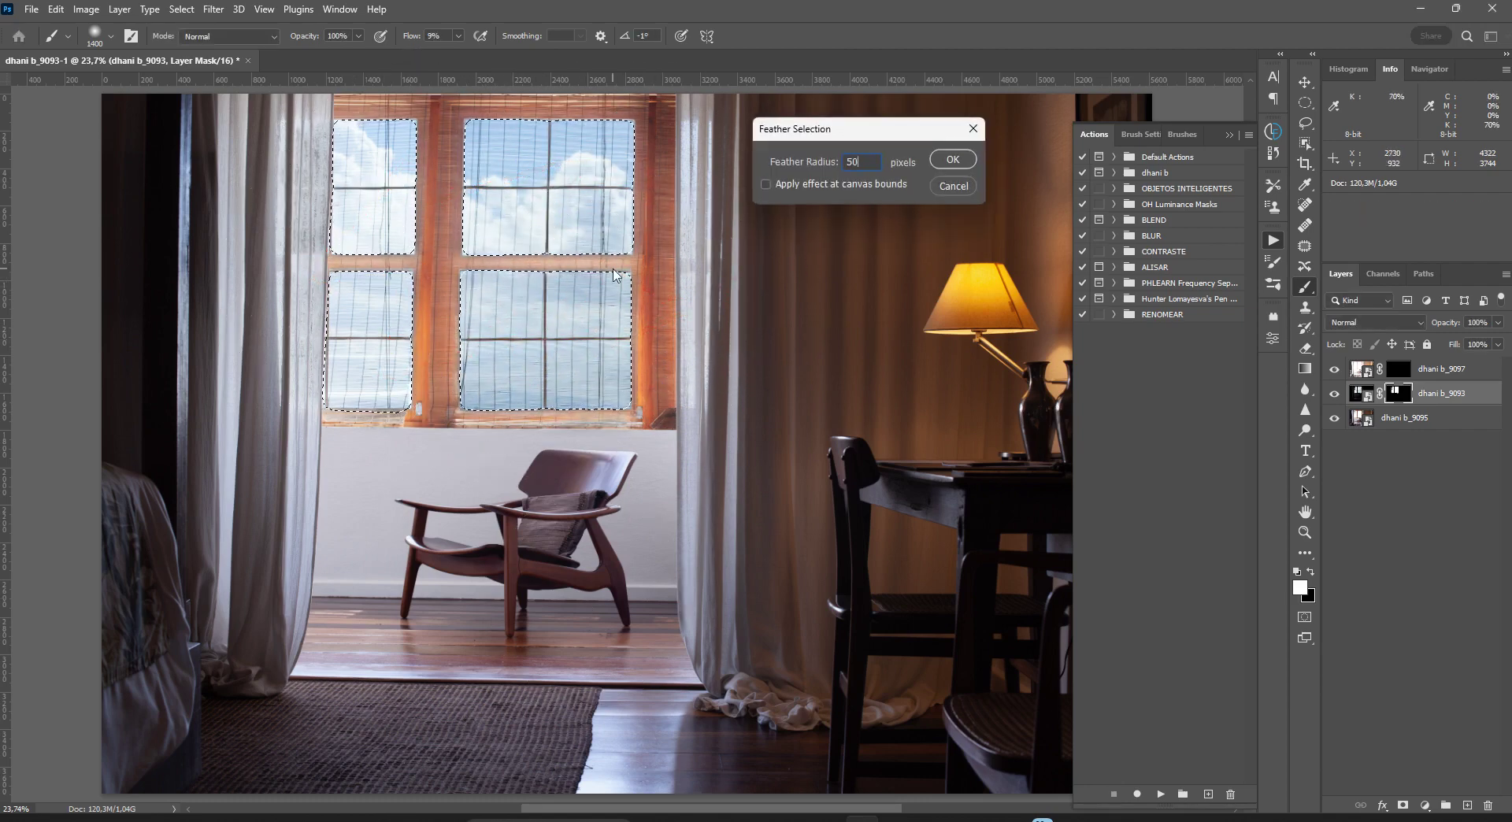
pyautogui.press('Return')
pyautogui.moveTo(626, 315)
pyautogui.mouseDown()
pyautogui.moveTo(506, 369)
pyautogui.moveTo(304, 244)
pyautogui.mouseUp()
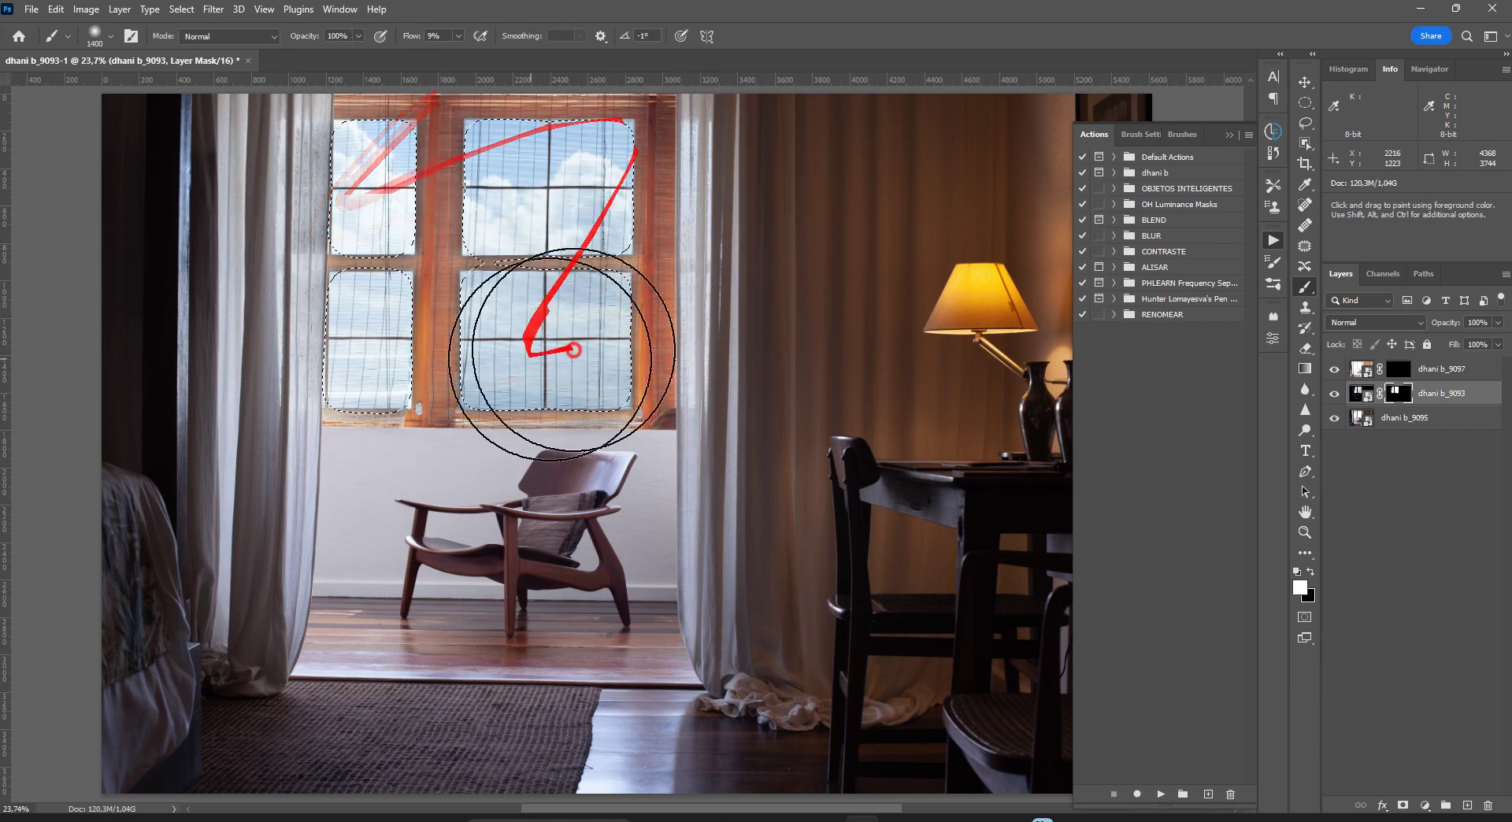
# Step: Feather the selection by 100 pixels, paint over the windows once more and drop the selection
pyautogui.hotkey('shift', 'F6')
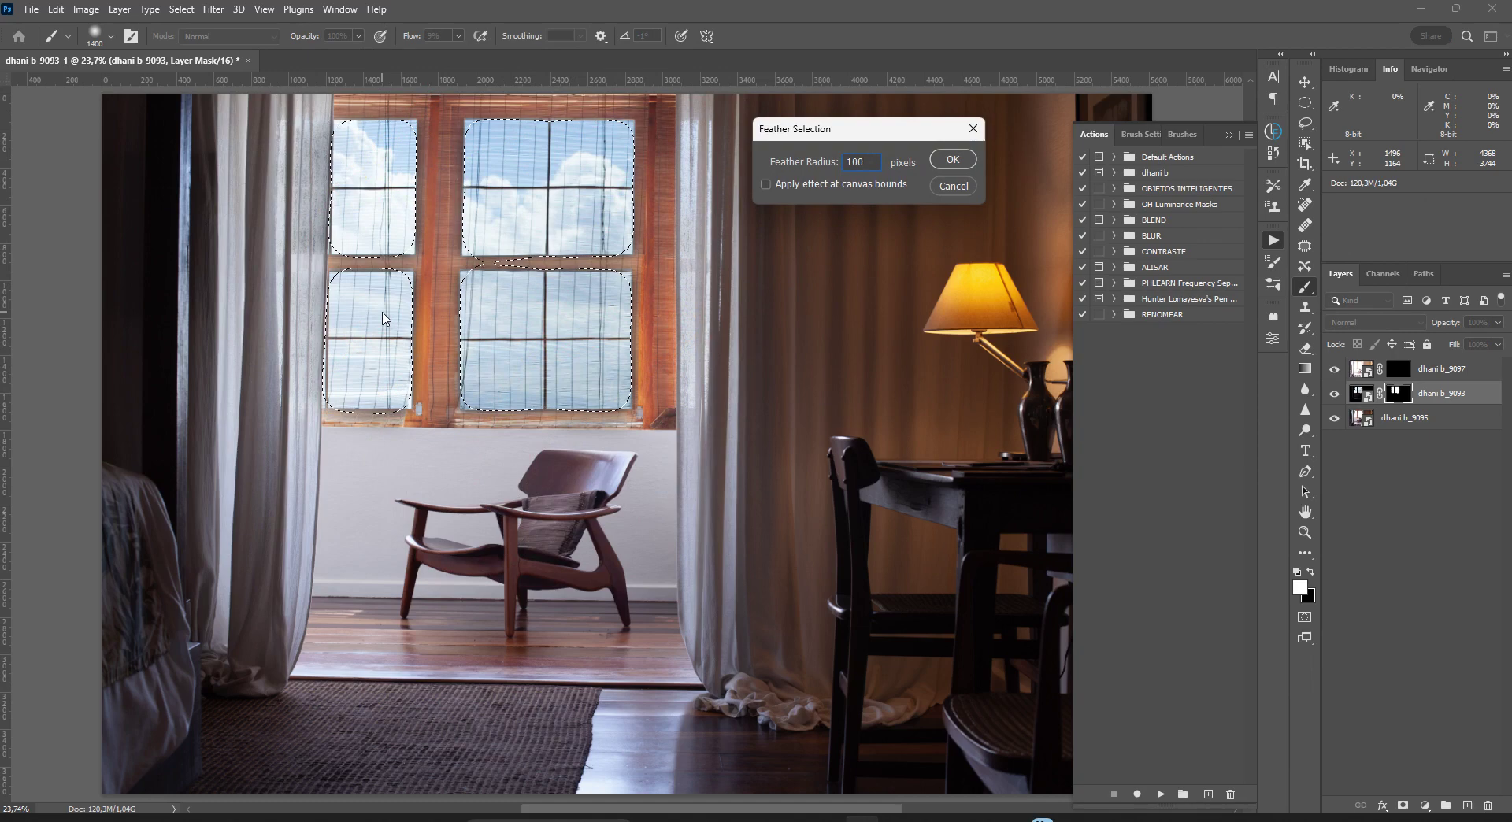
pyautogui.write('100')
pyautogui.press('Return')
pyautogui.moveTo(589, 293)
pyautogui.mouseDown()
pyautogui.moveTo(489, 368)
pyautogui.moveTo(456, 169)
pyautogui.moveTo(307, 299)
pyautogui.moveTo(472, 371)
pyautogui.moveTo(916, 223)
pyautogui.moveTo(782, 377)
pyautogui.moveTo(769, 432)
pyautogui.moveTo(550, 192)
pyautogui.moveTo(209, 454)
pyautogui.moveTo(1205, 489)
pyautogui.moveTo(1398, 394)
pyautogui.moveTo(1244, 230)
pyautogui.mouseUp()
pyautogui.hotkey('ctrl', 'd')
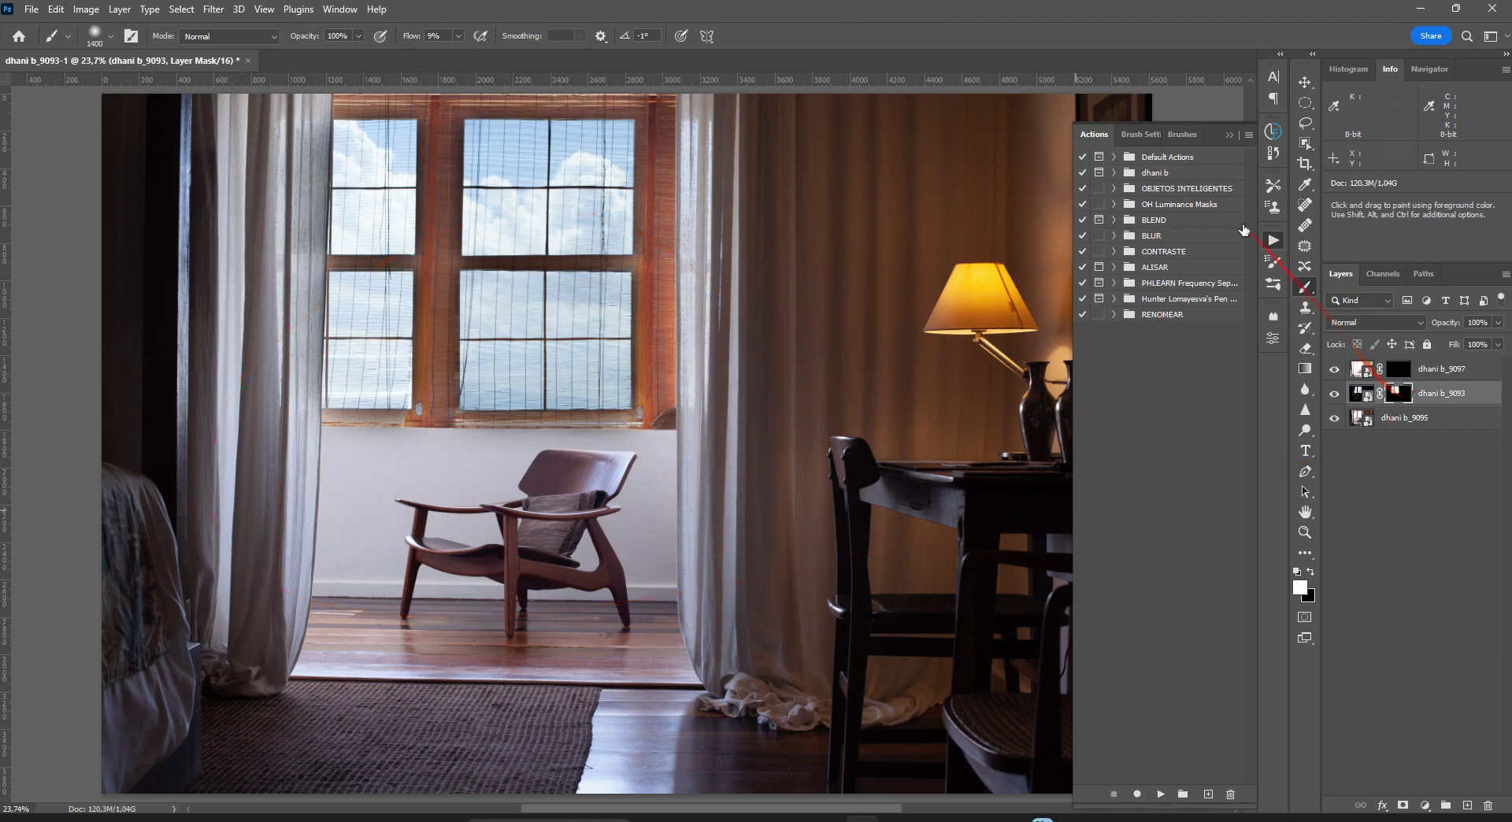
# Step: Blur the 9093 layer's mask by running the 350 action from the BLUR action set
pyautogui.click(1115, 237)
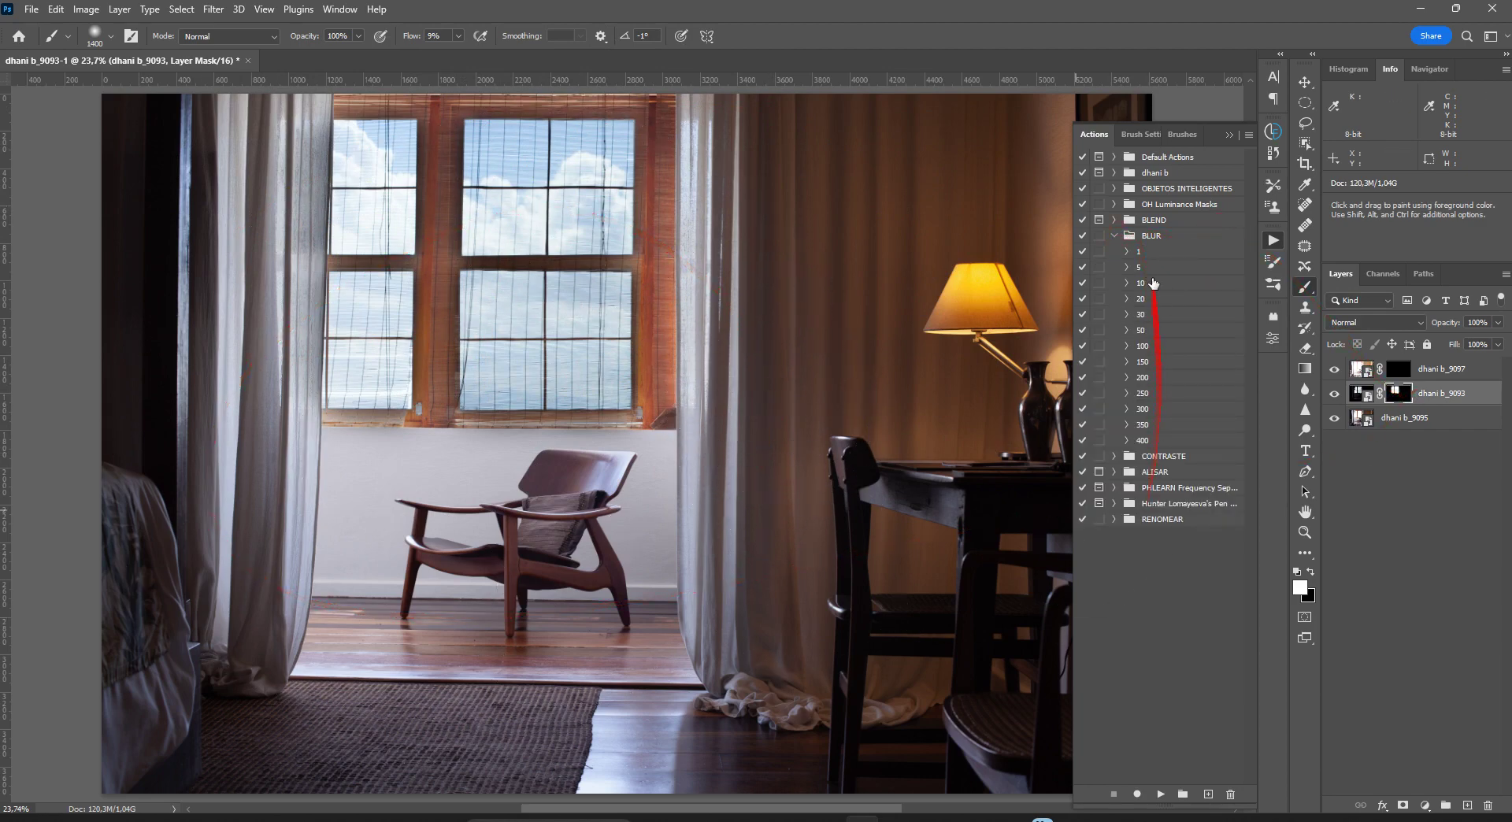
pyautogui.moveTo(1102, 401); pyautogui.dragTo(511, 124)
pyautogui.click(213, 9)
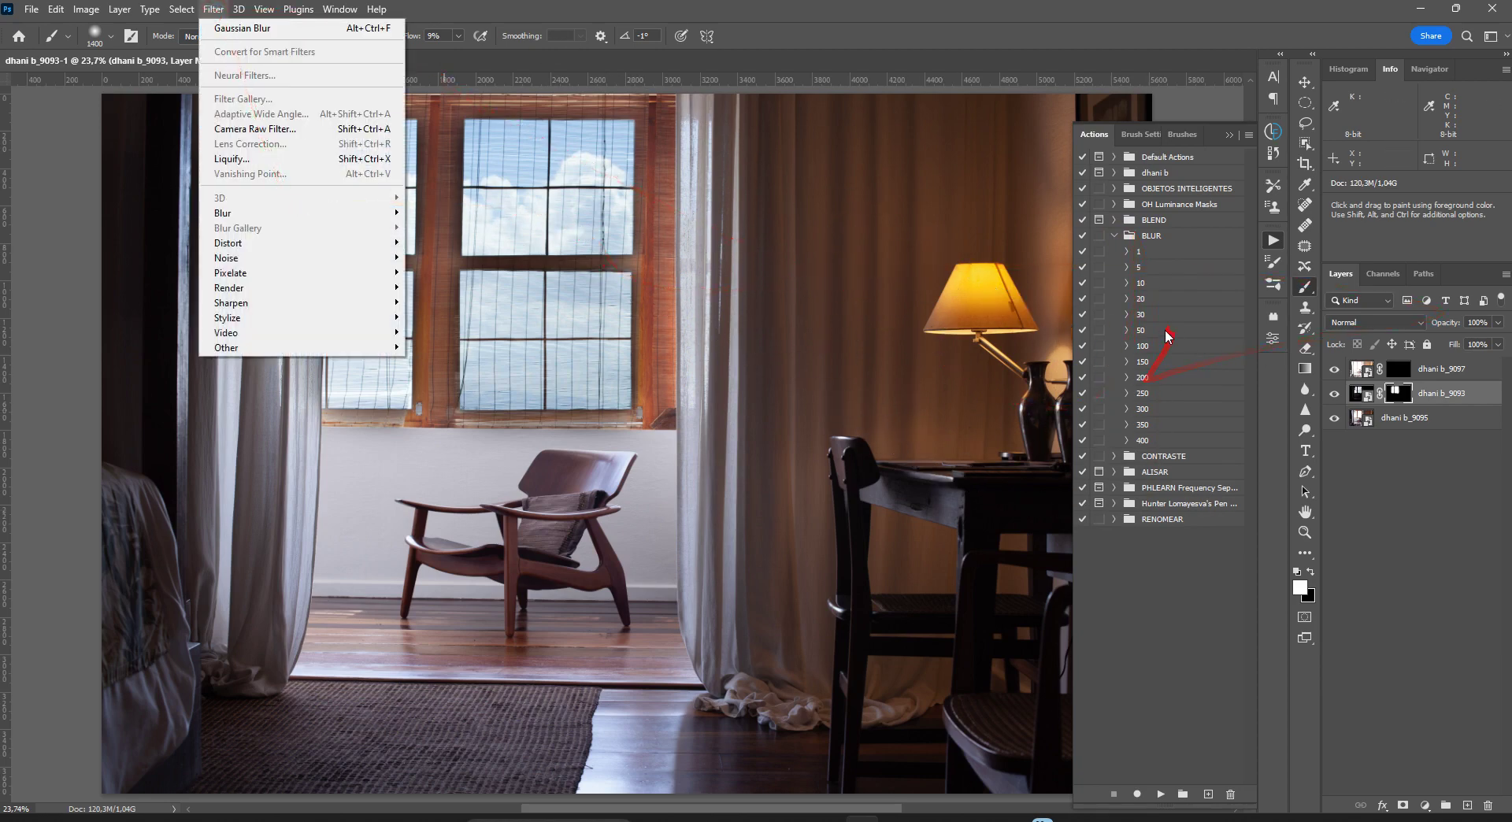
pyautogui.click(1147, 415)
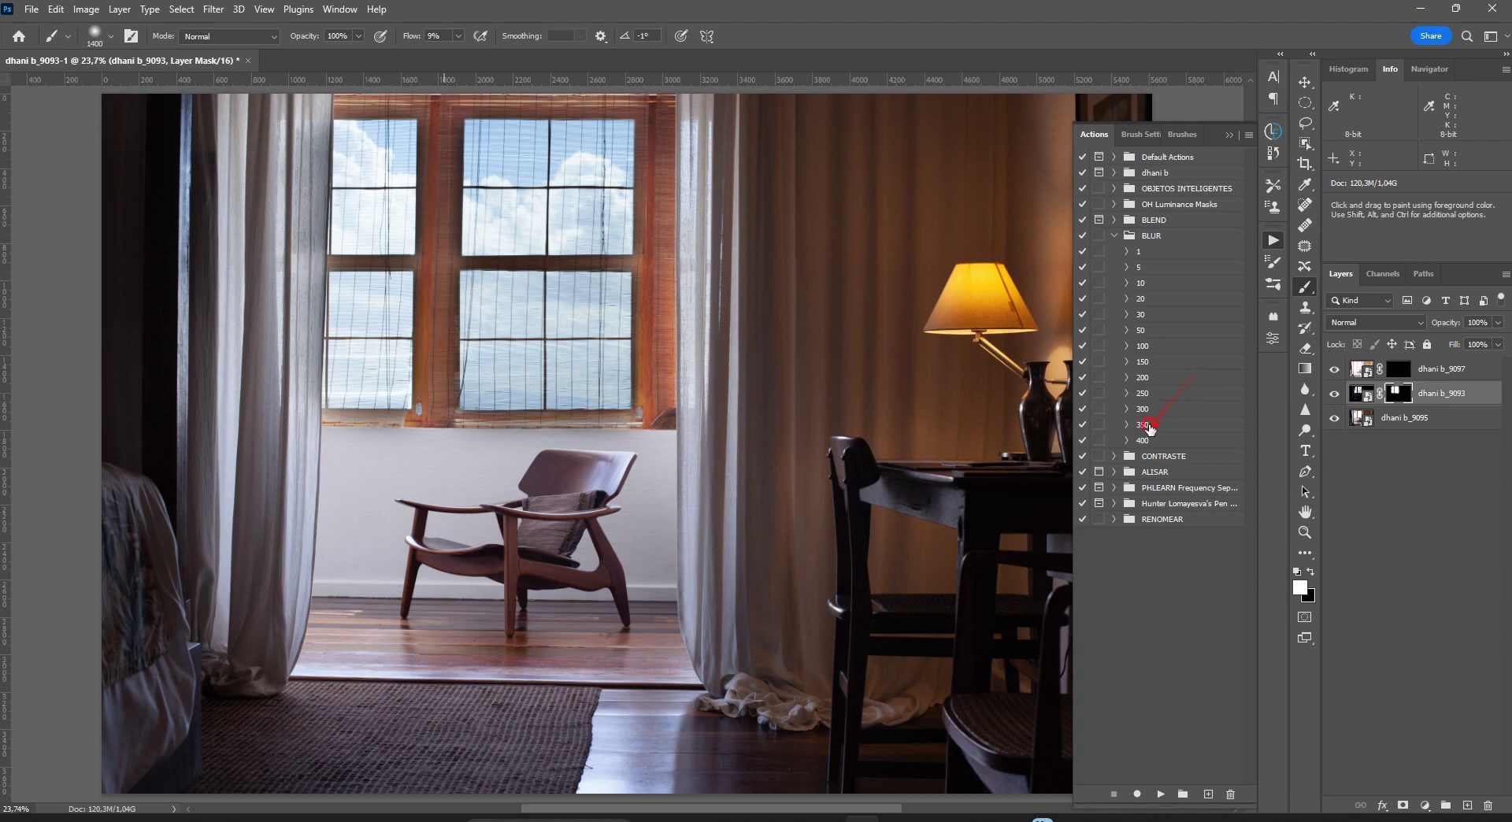
pyautogui.click(1150, 426)
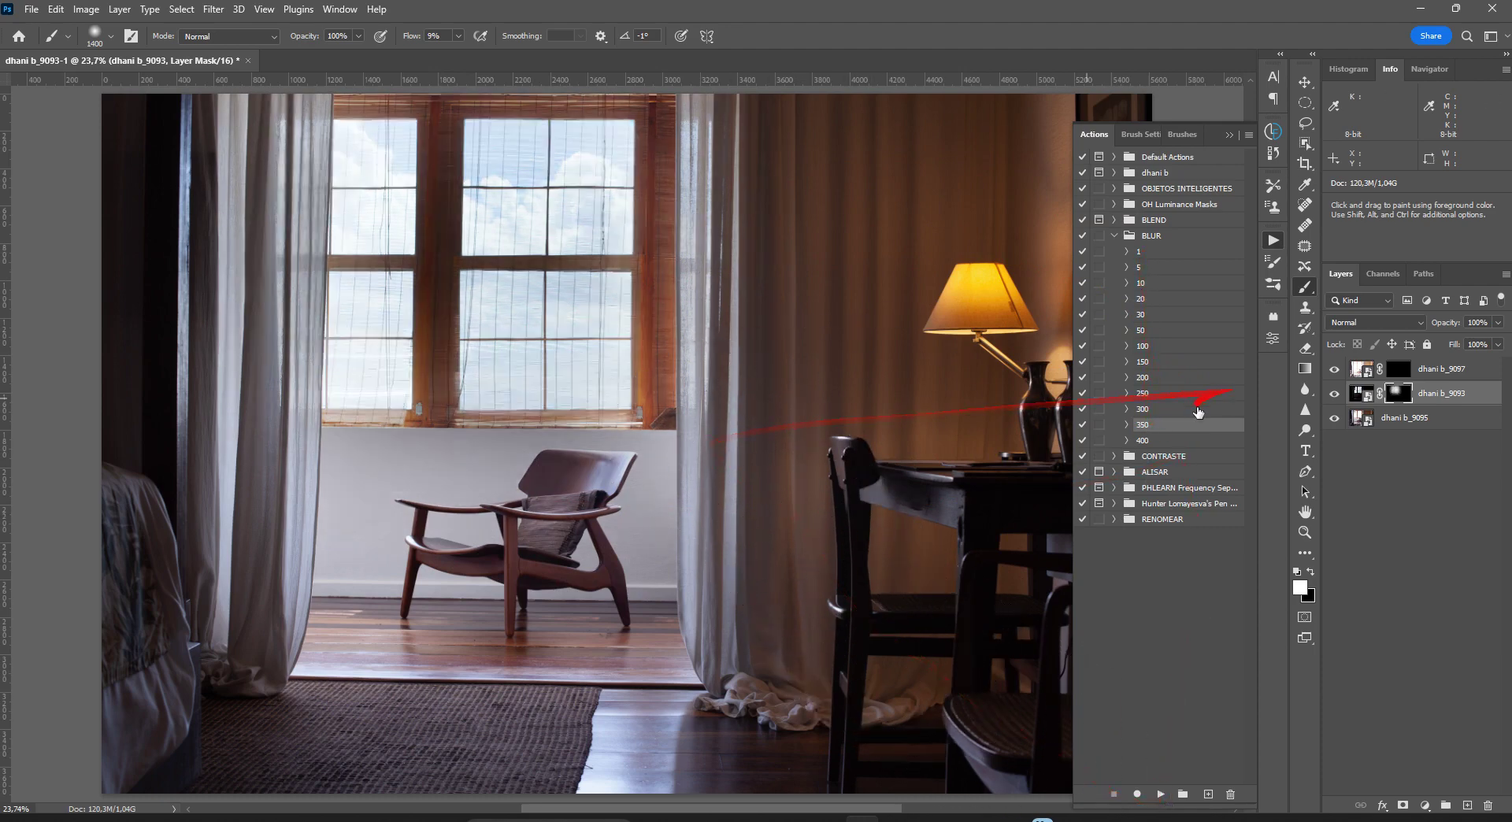
pyautogui.click(1160, 795)
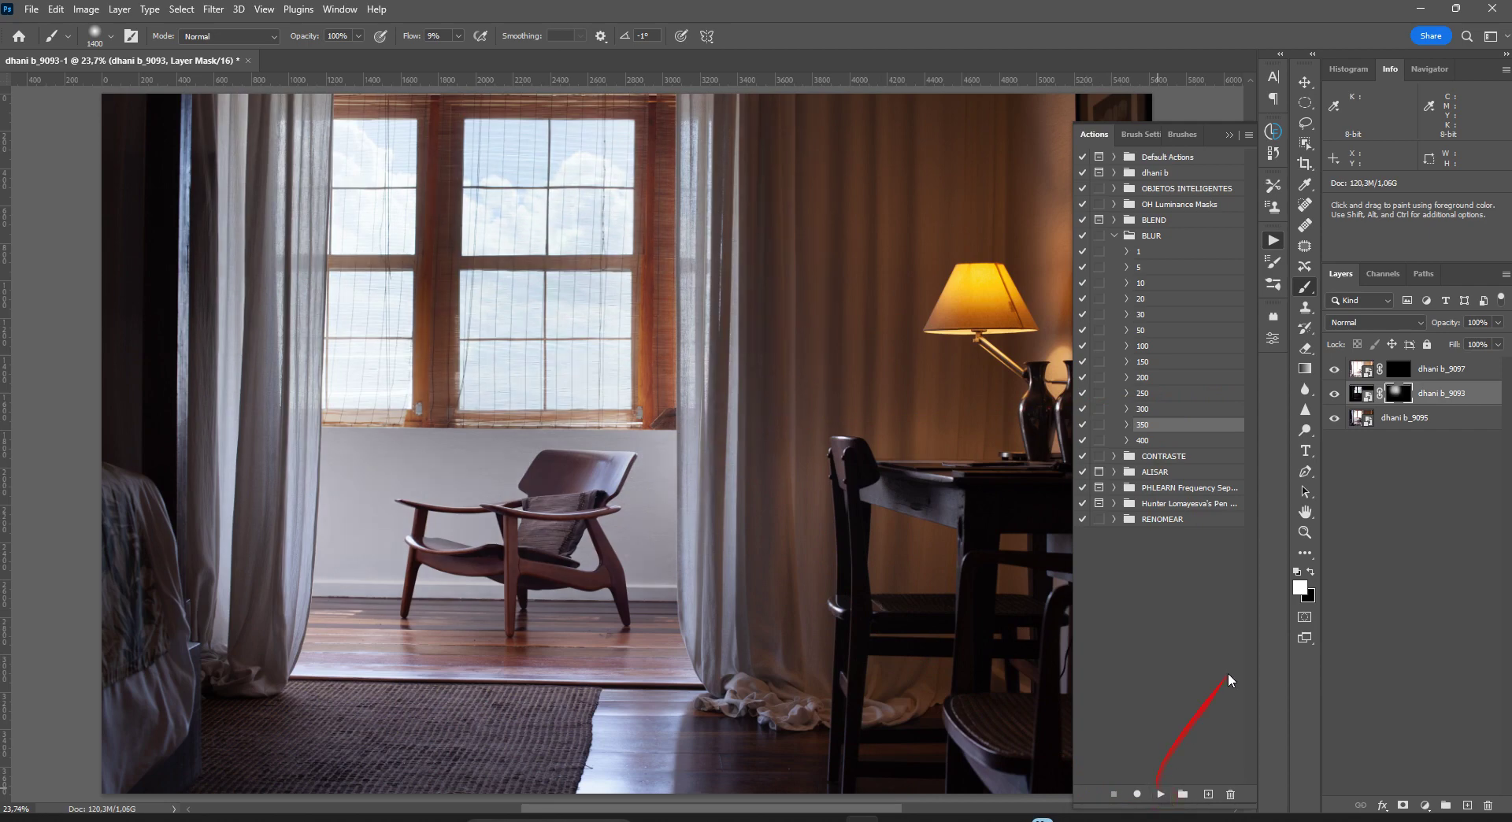
# Step: Compare the image with the 9093 layer hidden and shown
pyautogui.click(1334, 393)
pyautogui.click(1334, 393)
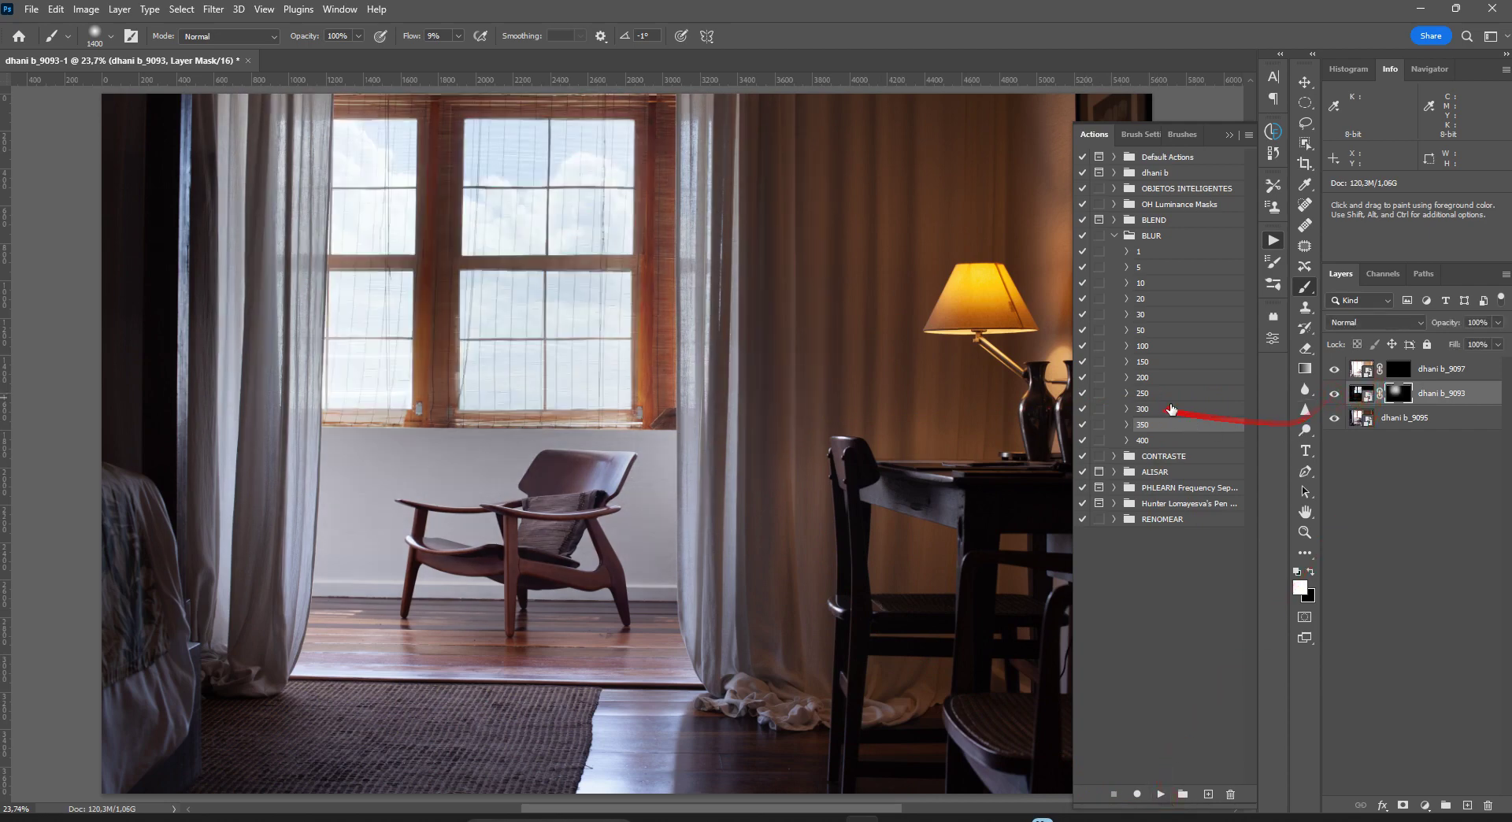
pyautogui.click(1333, 395)
pyautogui.click(1333, 395)
# Step: Open the 9093 layer's image in Camera Raw and apply the dhani_b 2 preset
pyautogui.click(1363, 396)
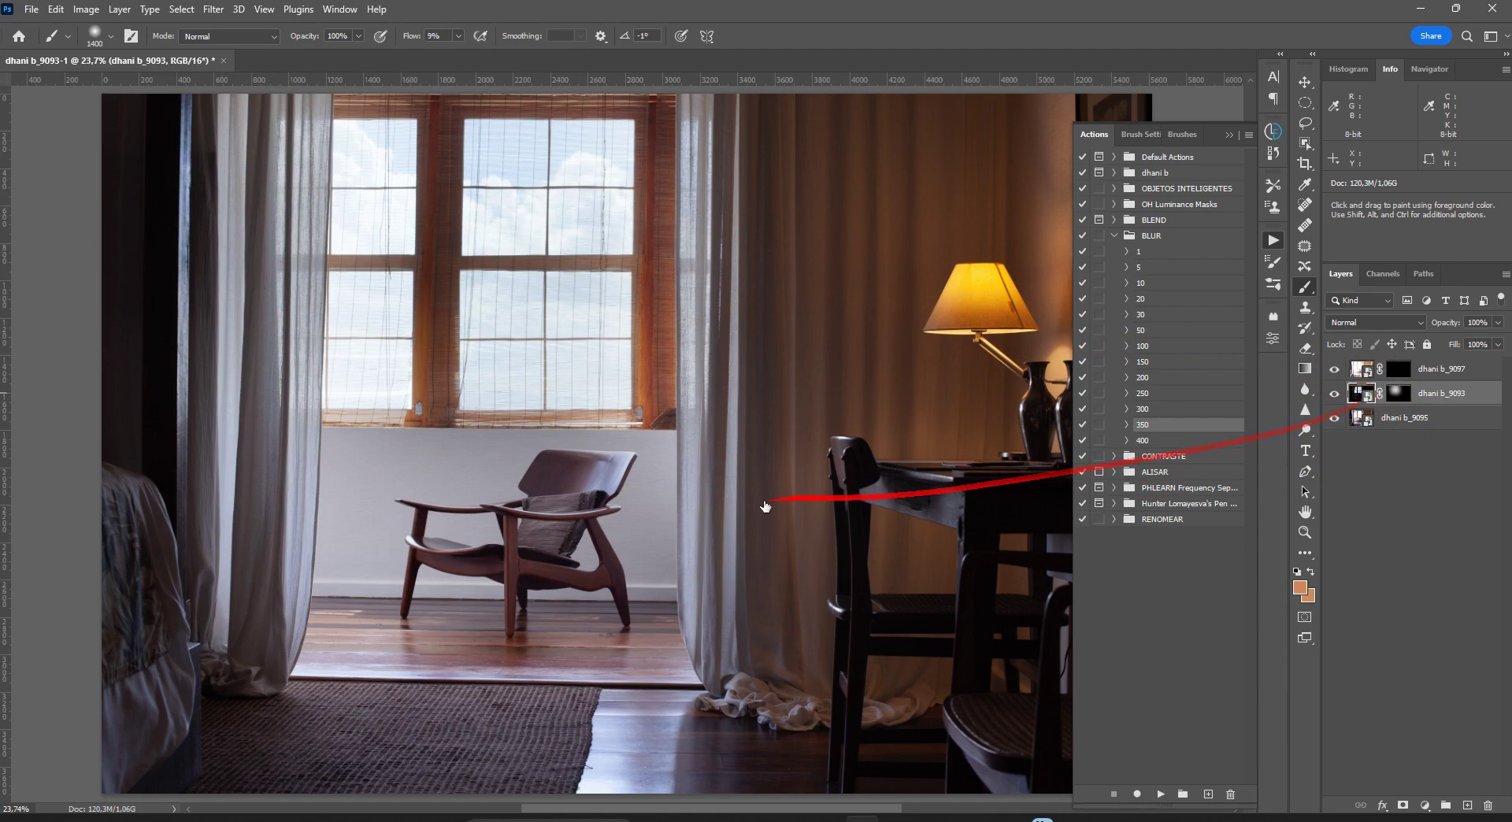
pyautogui.doubleClick(1364, 392)
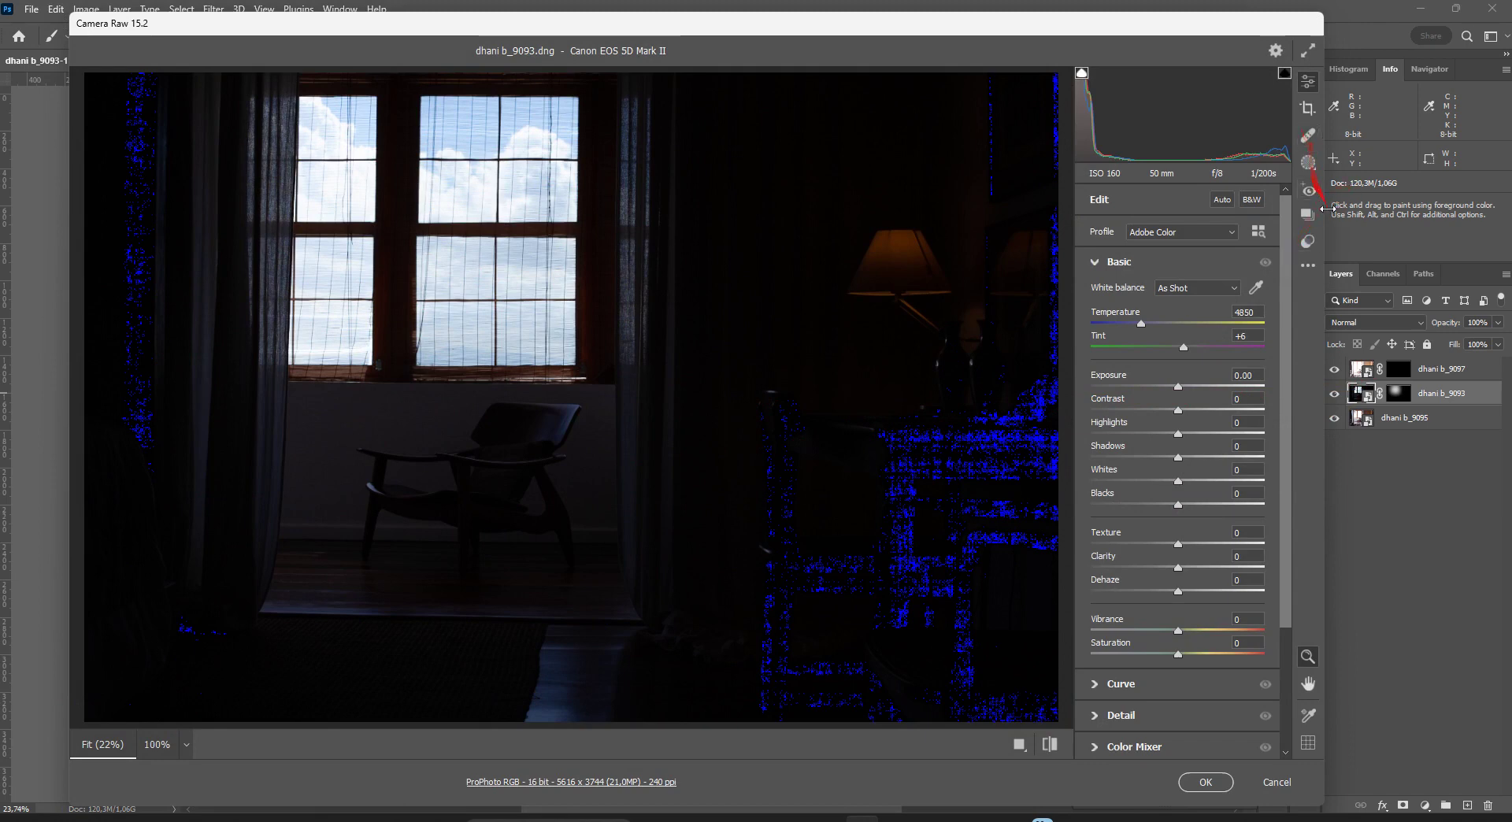
pyautogui.click(1308, 243)
pyautogui.click(1139, 311)
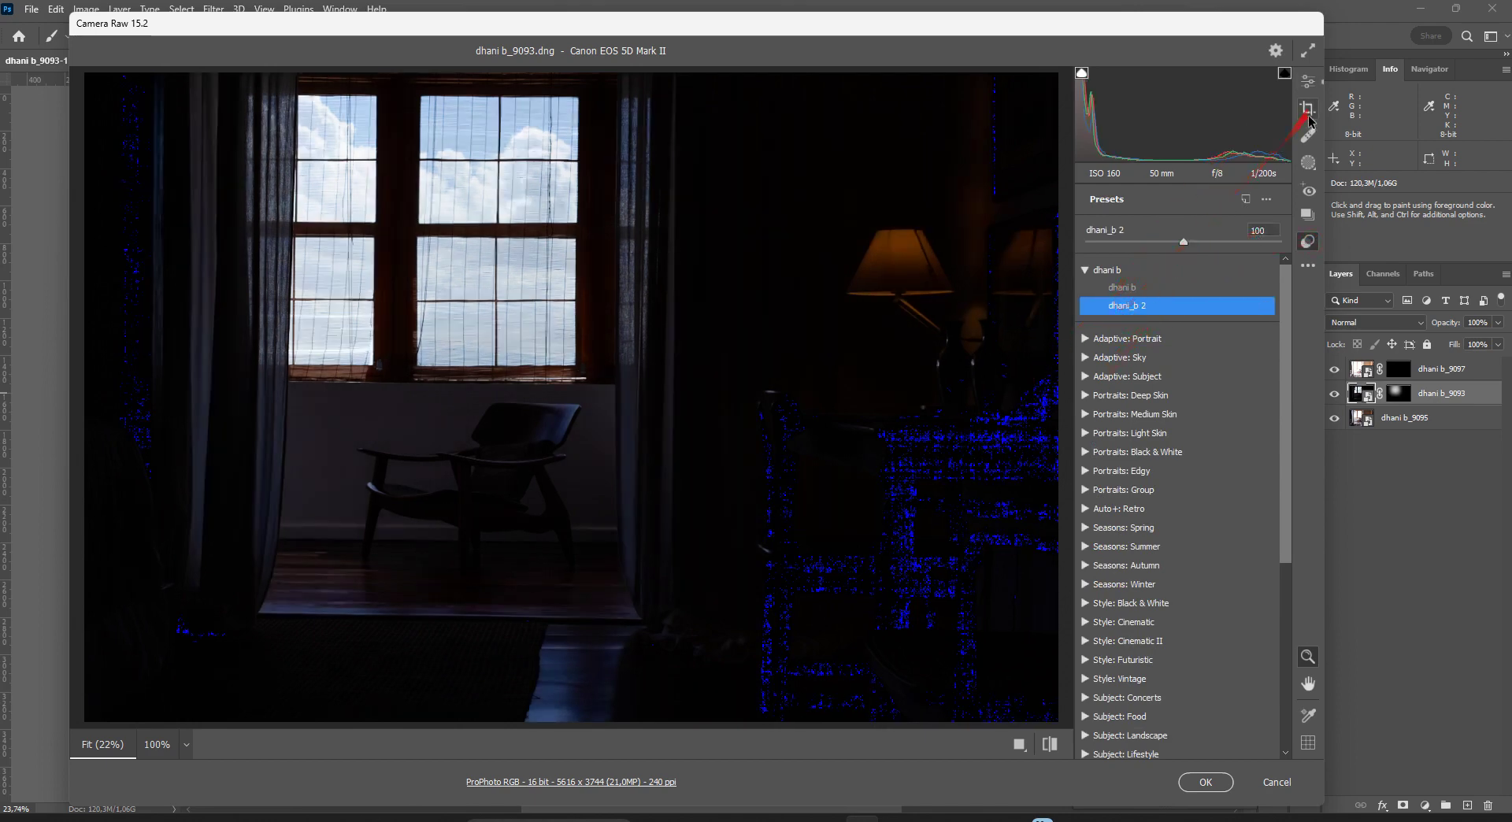
# Step: Set the raw image's exposure to +1.25, highlights to -32, shadows to +72 and blacks to +65
pyautogui.click(1308, 81)
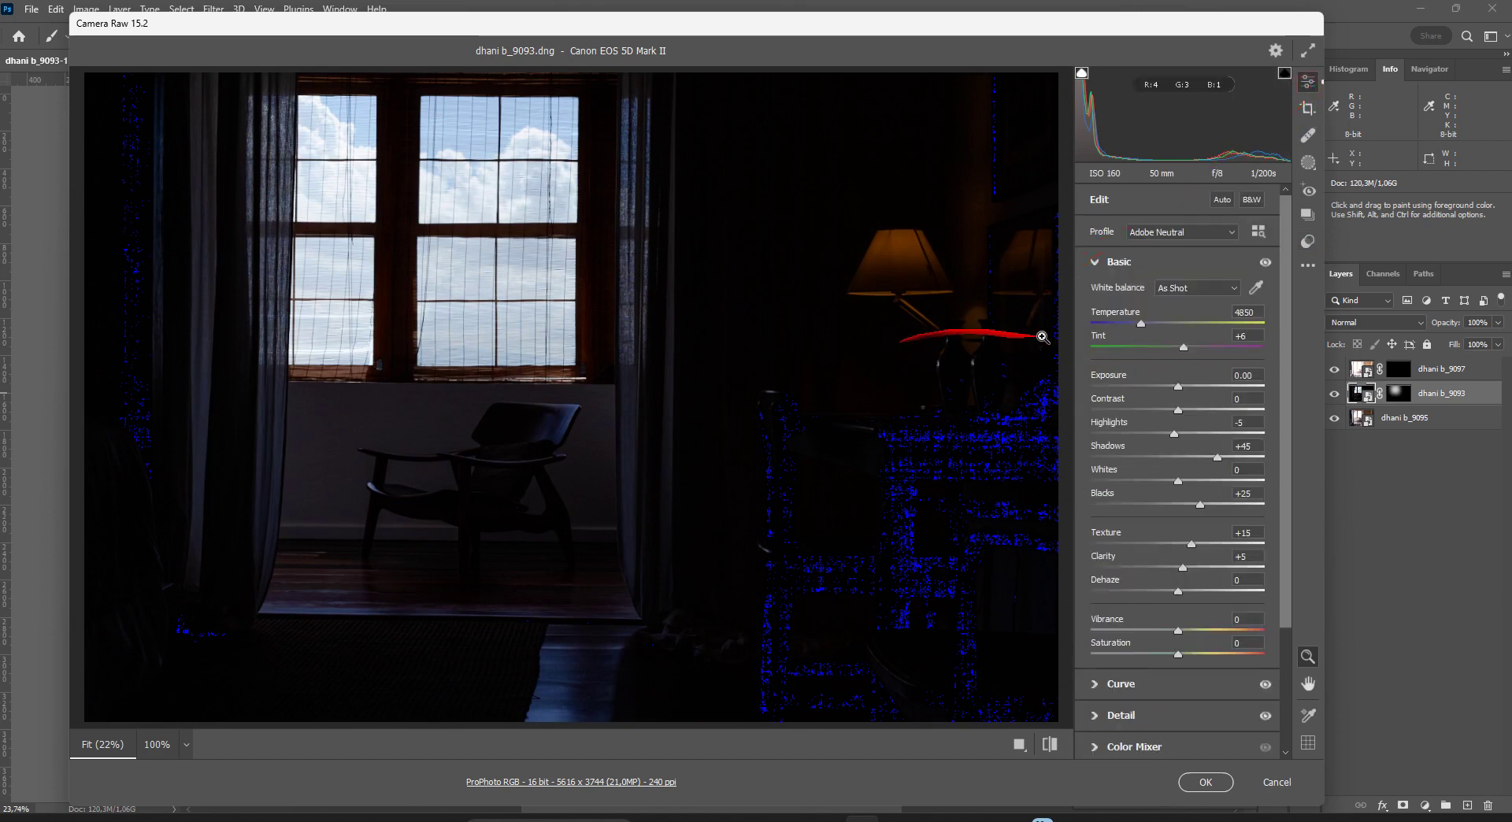
pyautogui.moveTo(1181, 391); pyautogui.dragTo(1240, 457)
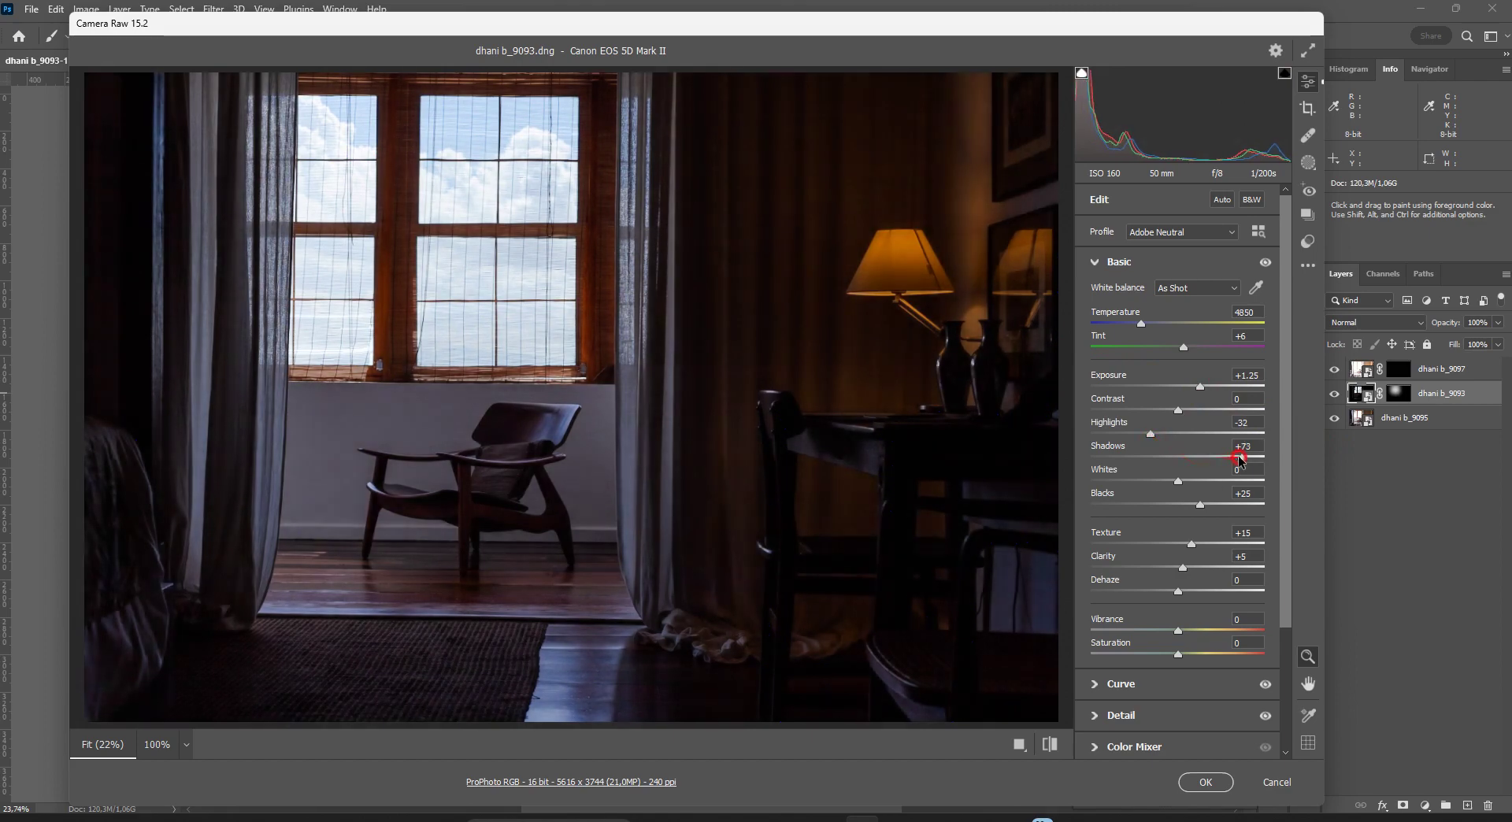
pyautogui.moveTo(1200, 504); pyautogui.dragTo(1237, 499)
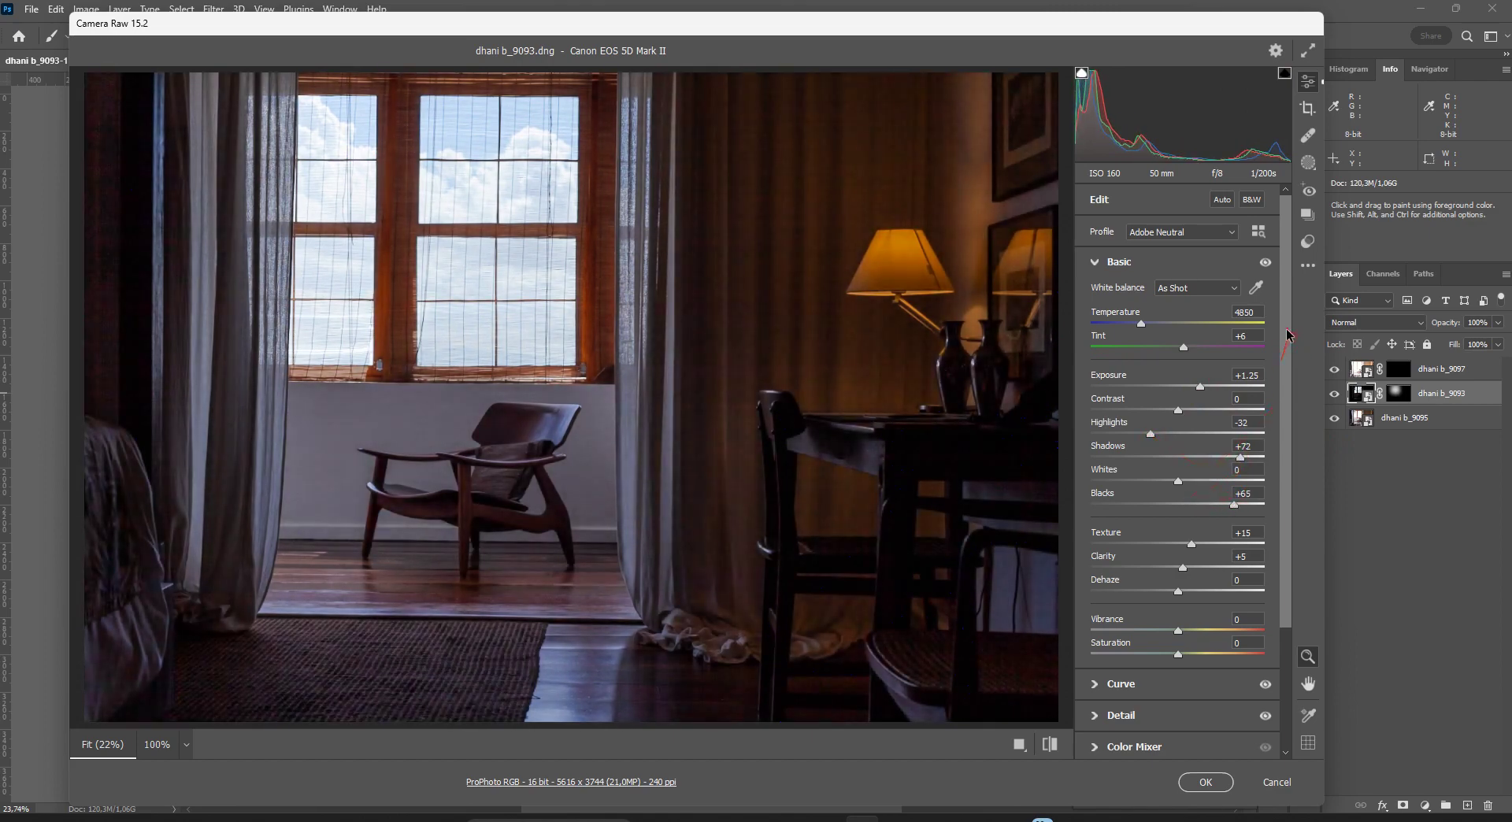
# Step: Raise the noise reduction of the 9093 raw image to 29
pyautogui.moveTo(1285, 327); pyautogui.dragTo(1276, 511)
pyautogui.click(1104, 555)
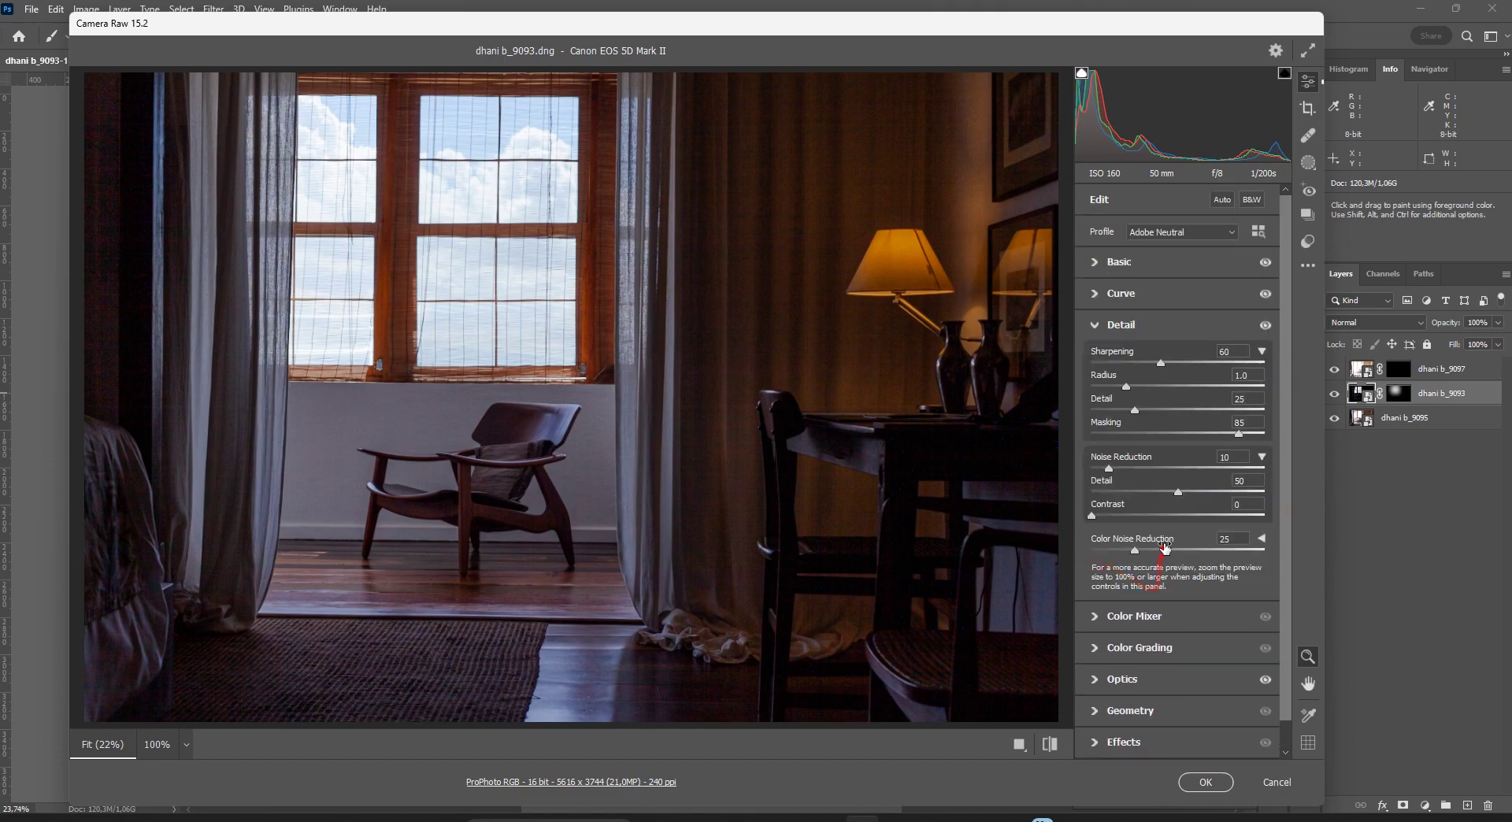
pyautogui.moveTo(1108, 468); pyautogui.dragTo(1139, 469)
pyautogui.moveTo(600, 402); pyautogui.dragTo(630, 439)
pyautogui.moveTo(1140, 468); pyautogui.dragTo(1146, 470)
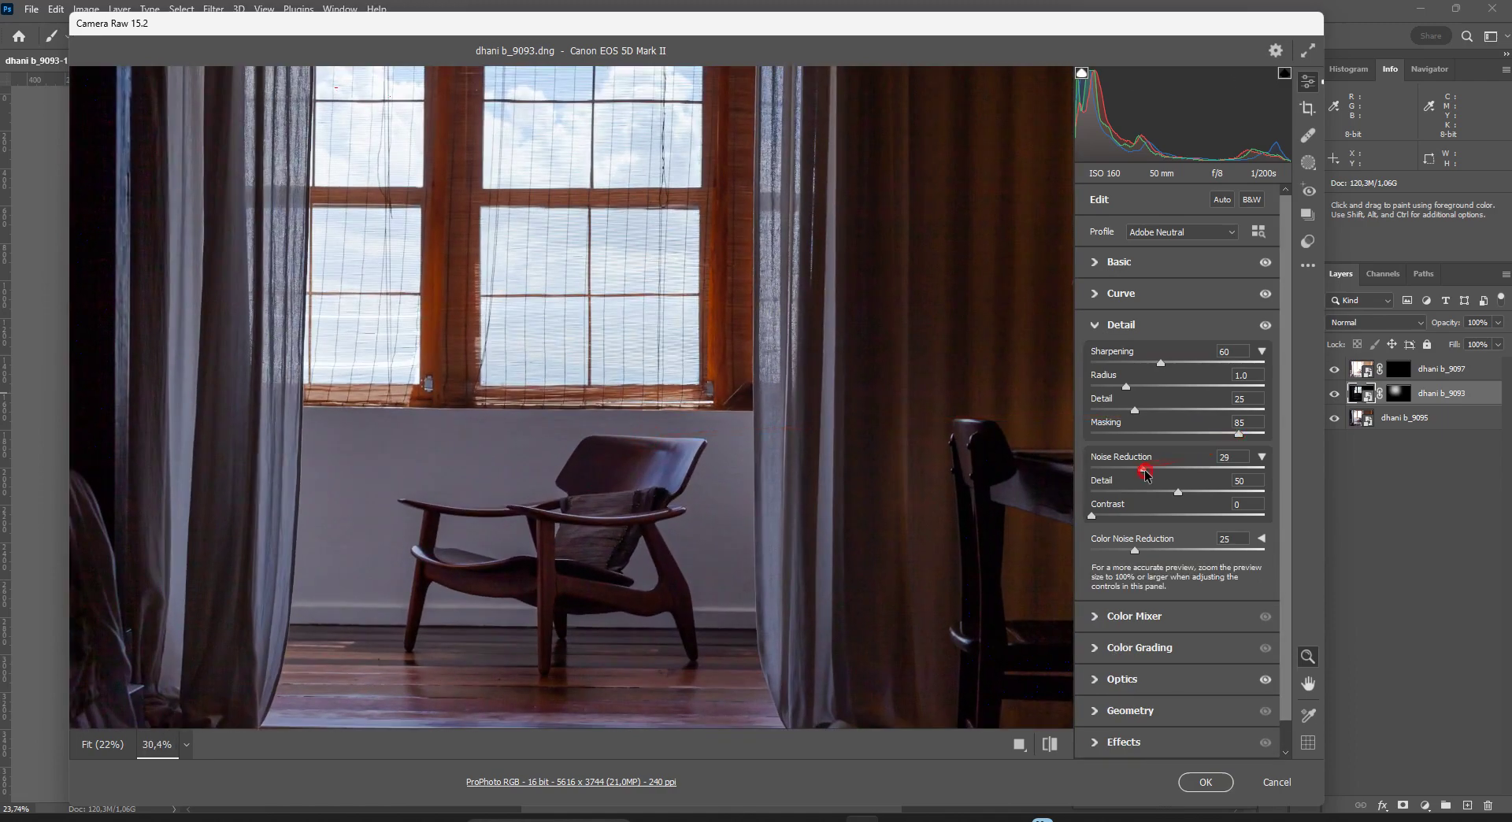
# Step: Lower the highlights to -41 and apply the raw adjustments to the 9093 layer
pyautogui.click(1096, 265)
pyautogui.moveTo(1149, 387); pyautogui.dragTo(1198, 387)
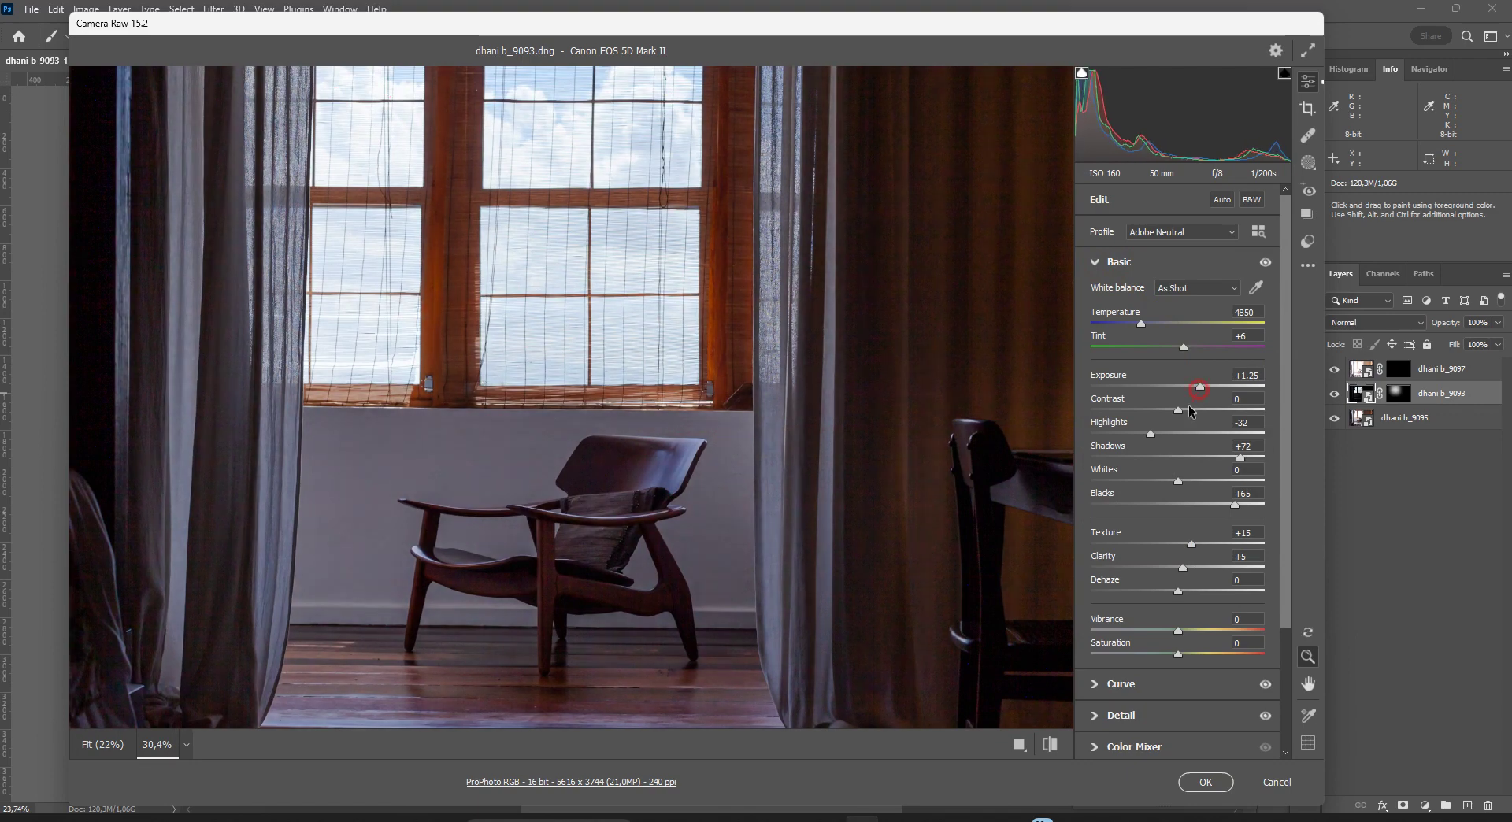
pyautogui.moveTo(1150, 434); pyautogui.dragTo(1142, 433)
pyautogui.hotkey('ctrl', '0')
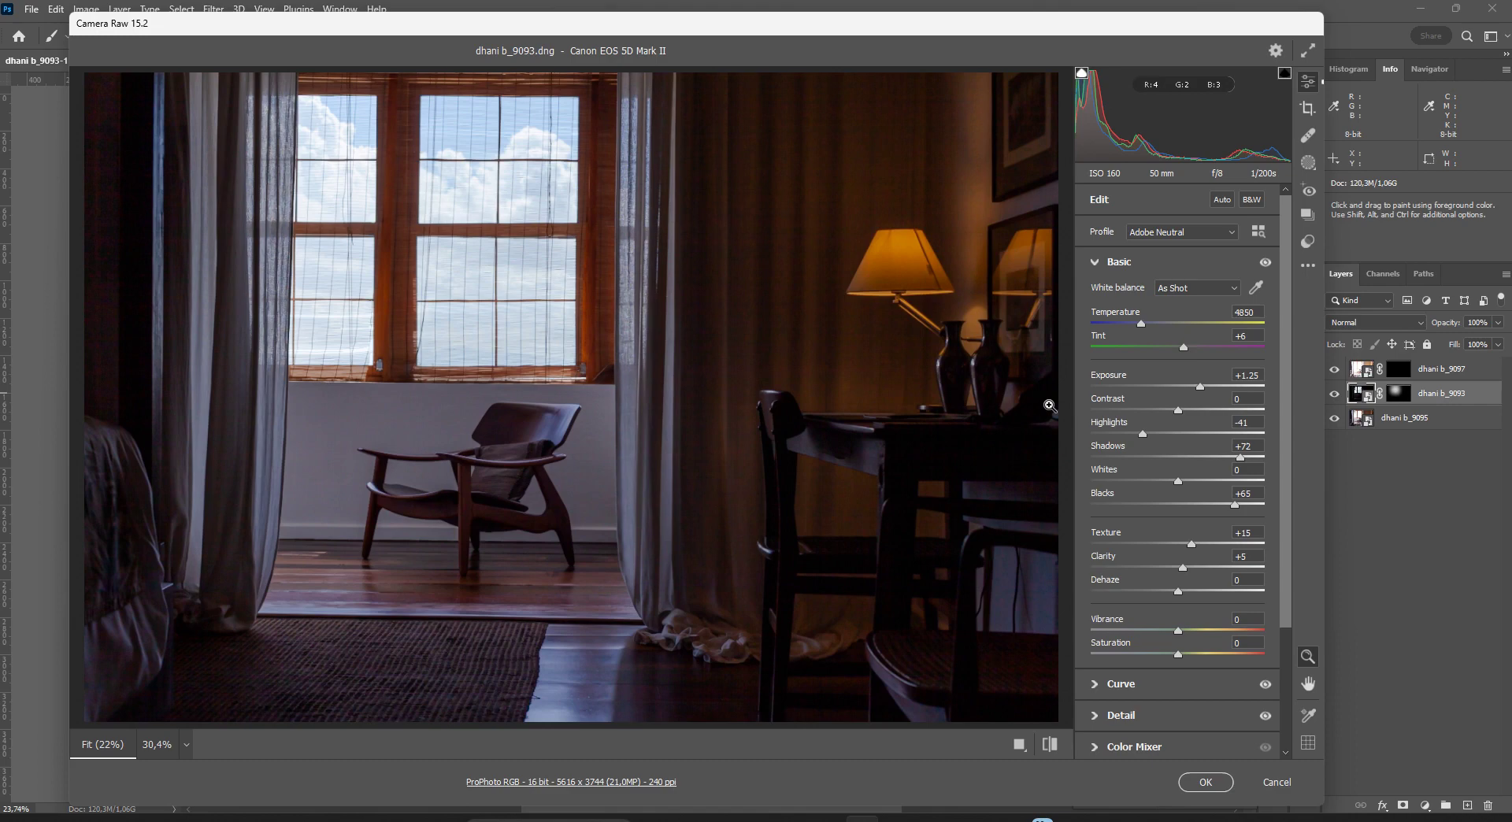
pyautogui.click(1217, 785)
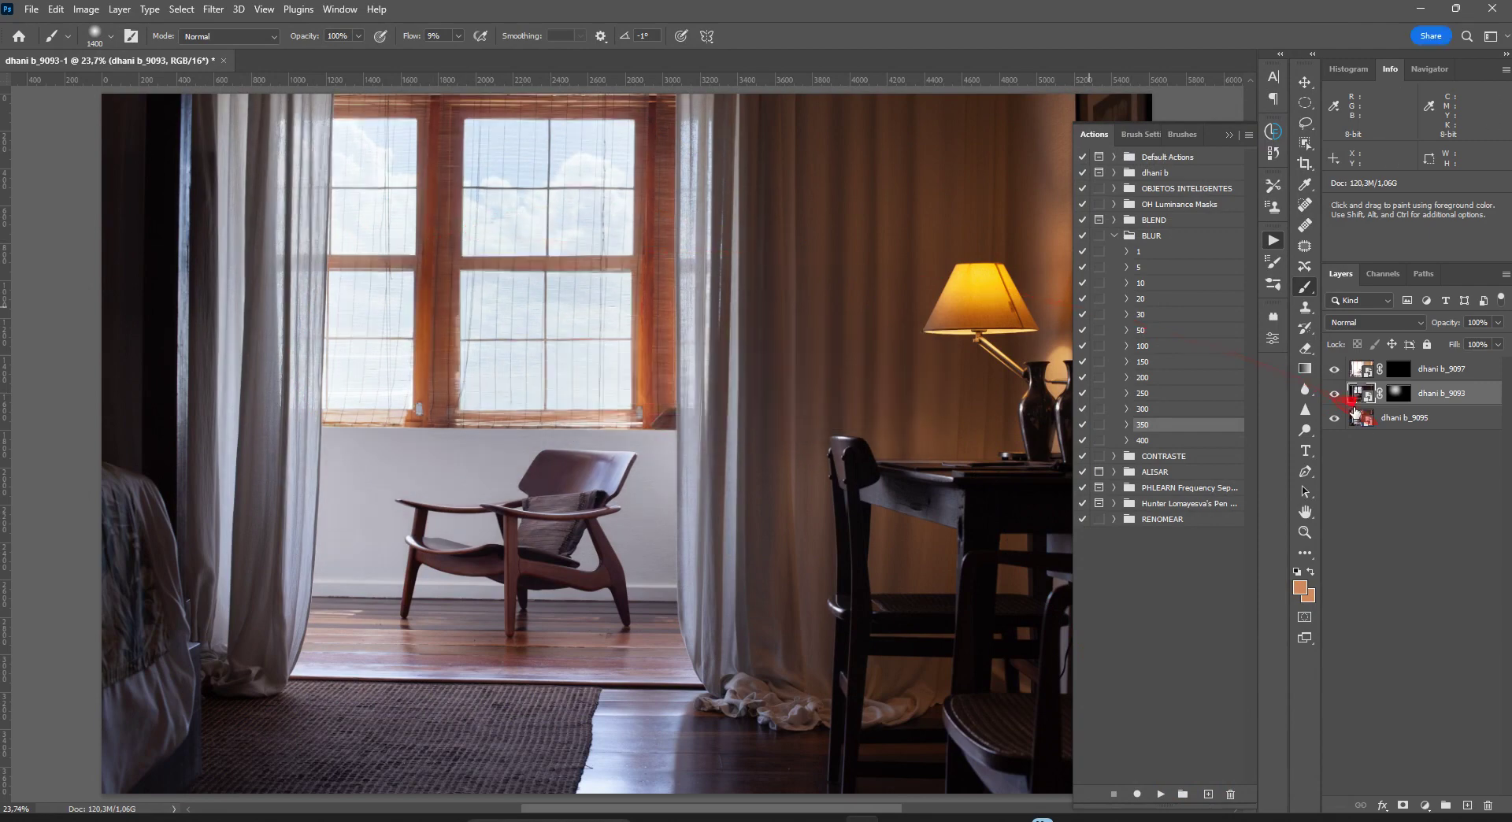
# Step: Open the 9095 layer's image in Camera Raw and apply the dhani_b 2 preset to it
pyautogui.click(1363, 424)
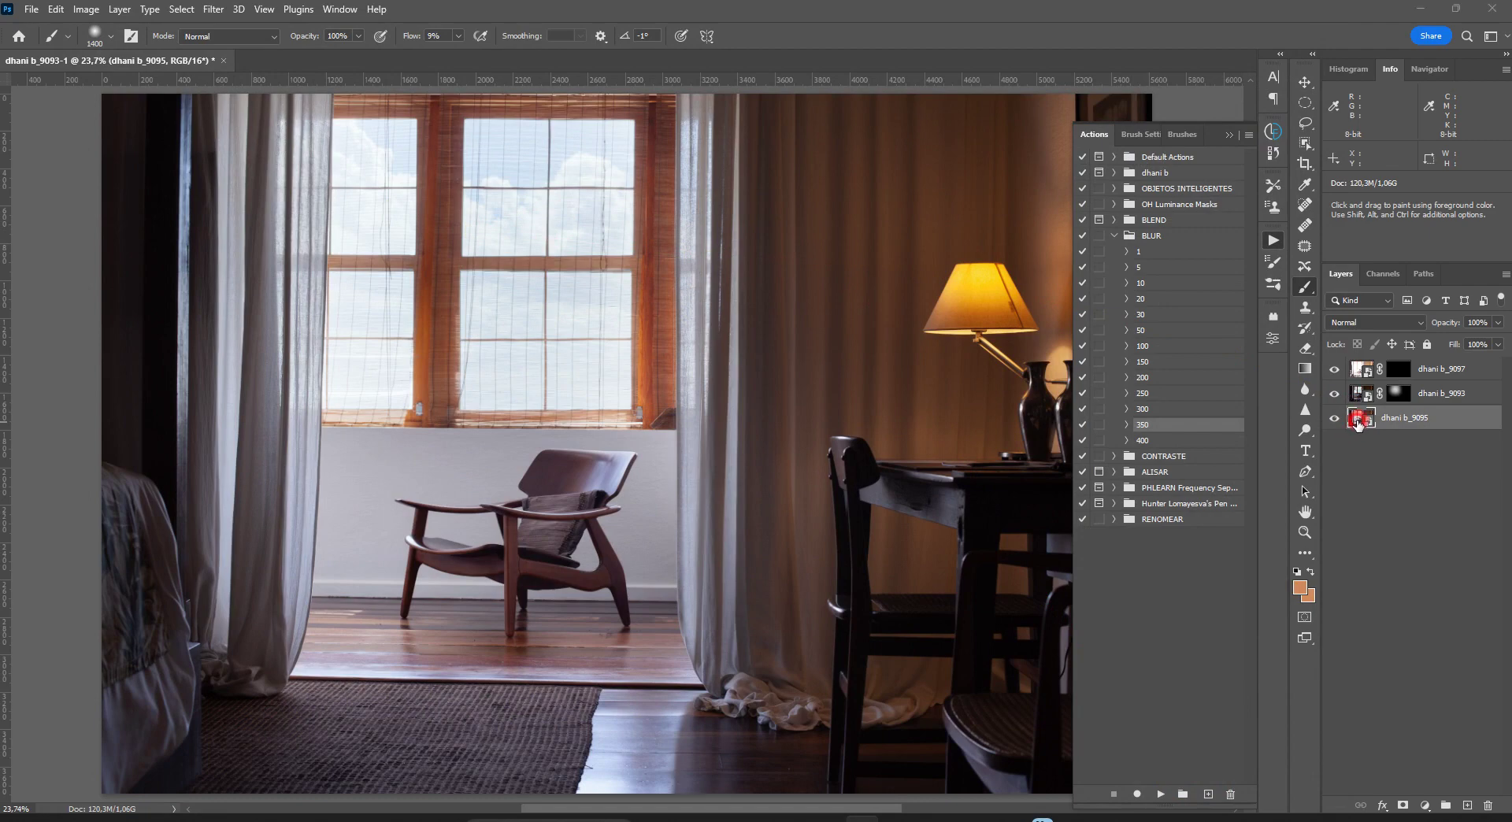
pyautogui.doubleClick(1361, 417)
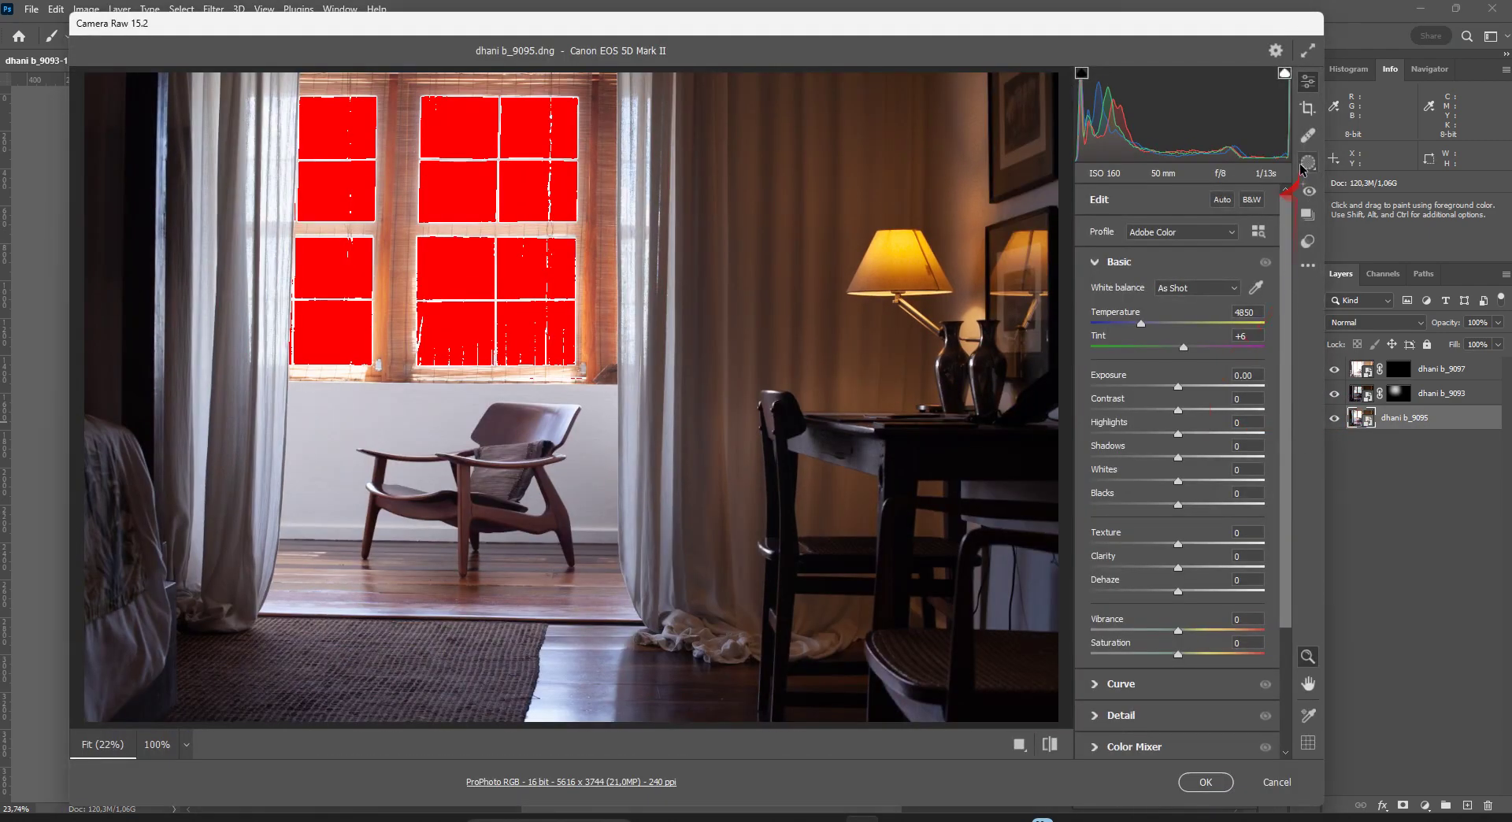
pyautogui.click(1308, 241)
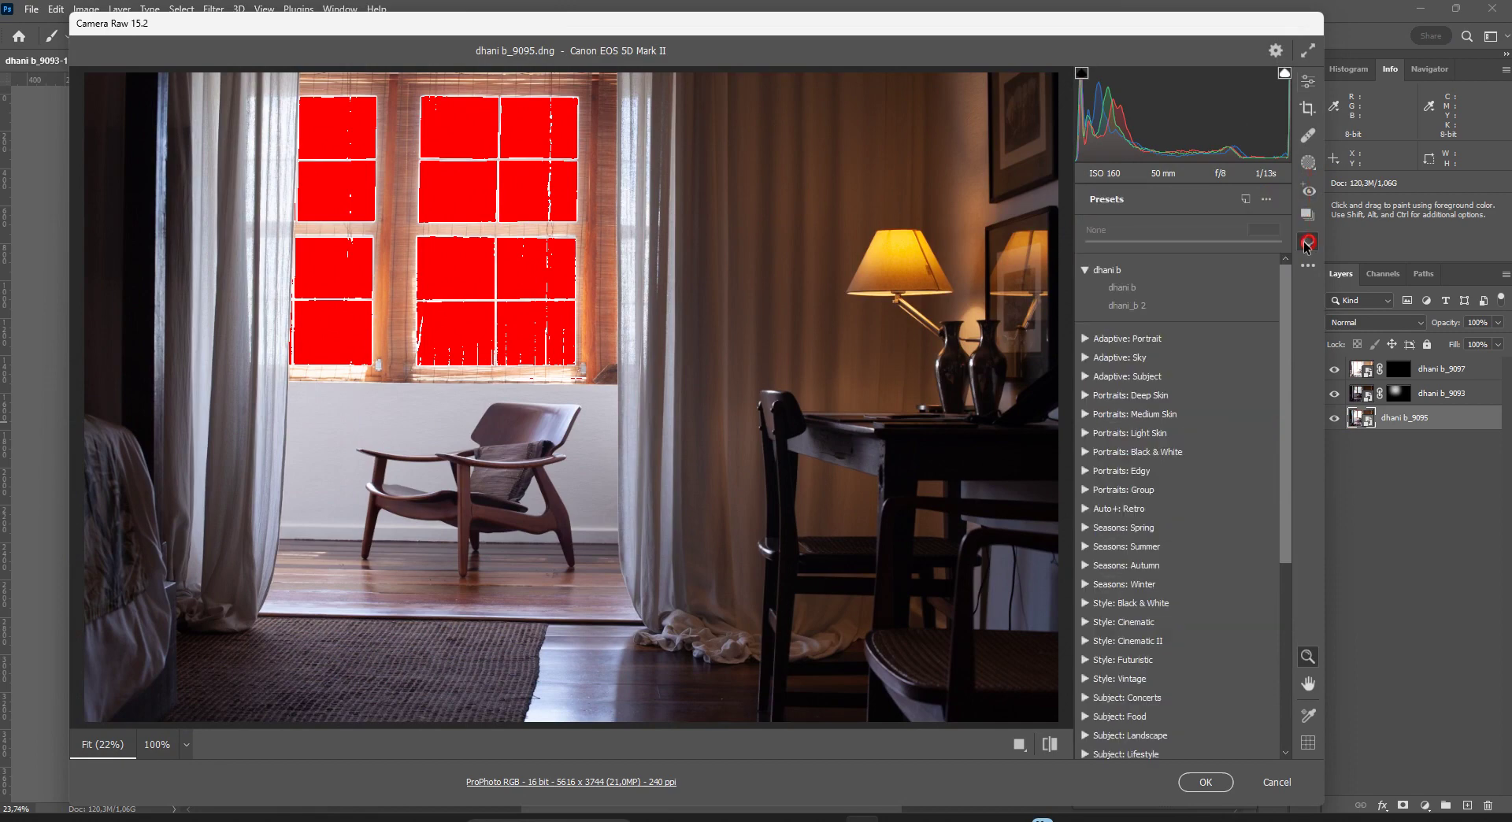
pyautogui.click(1150, 307)
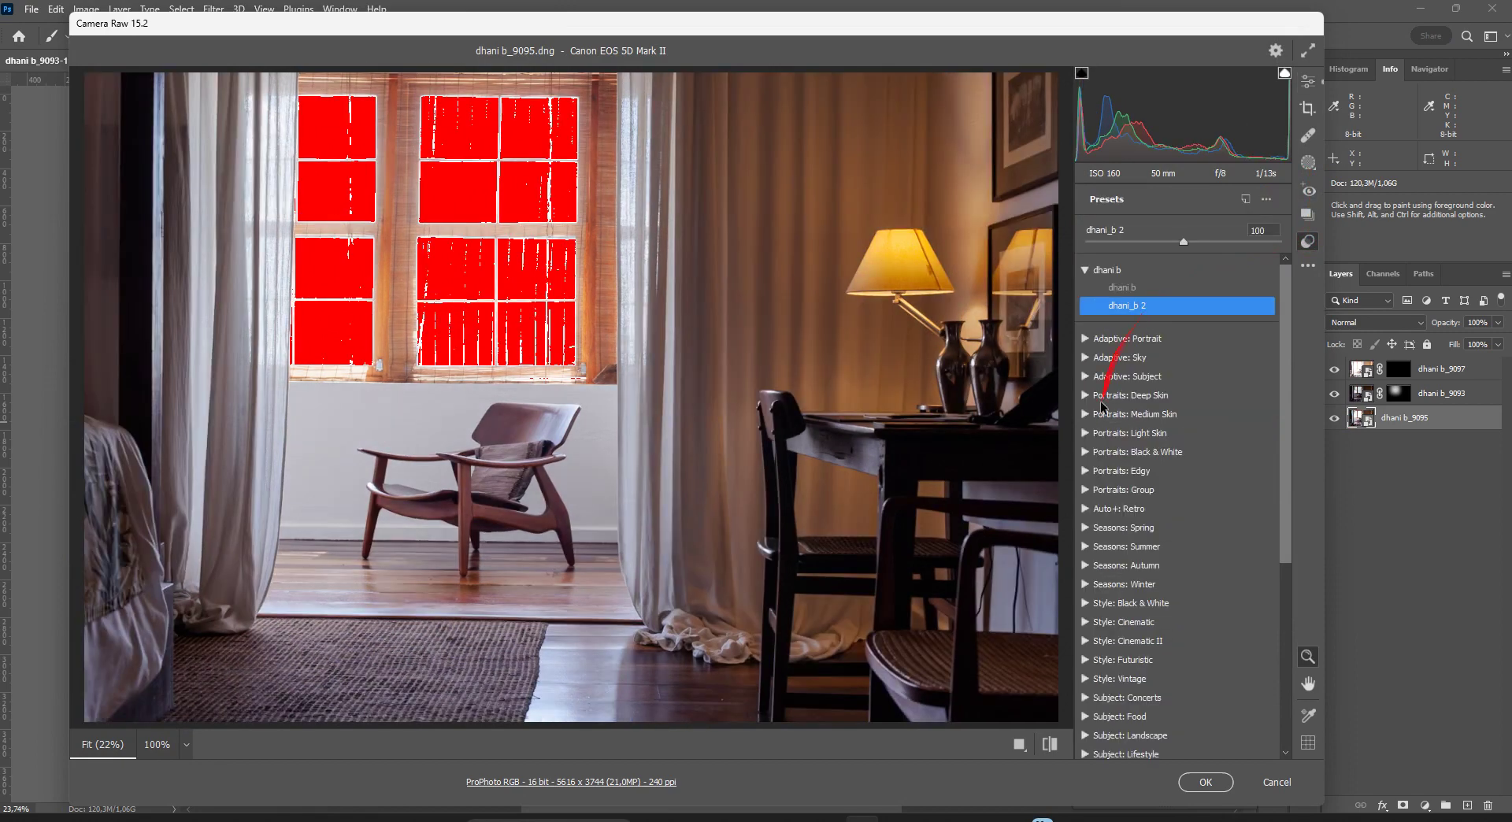
pyautogui.click(1204, 782)
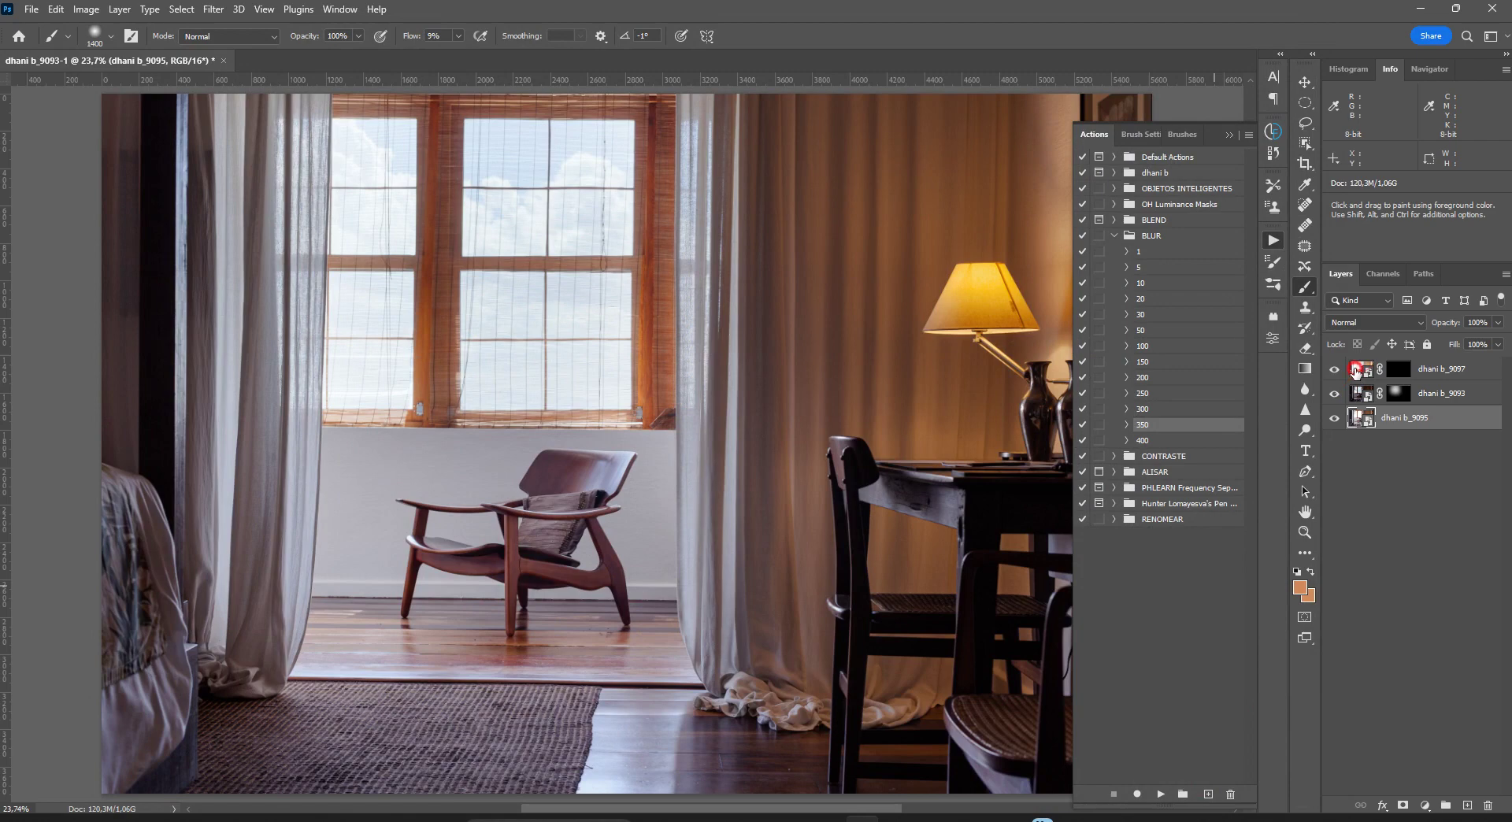
# Step: Open the 9097 layer's image in Camera Raw and choose the dhani_b 2 preset
pyautogui.click(1356, 369)
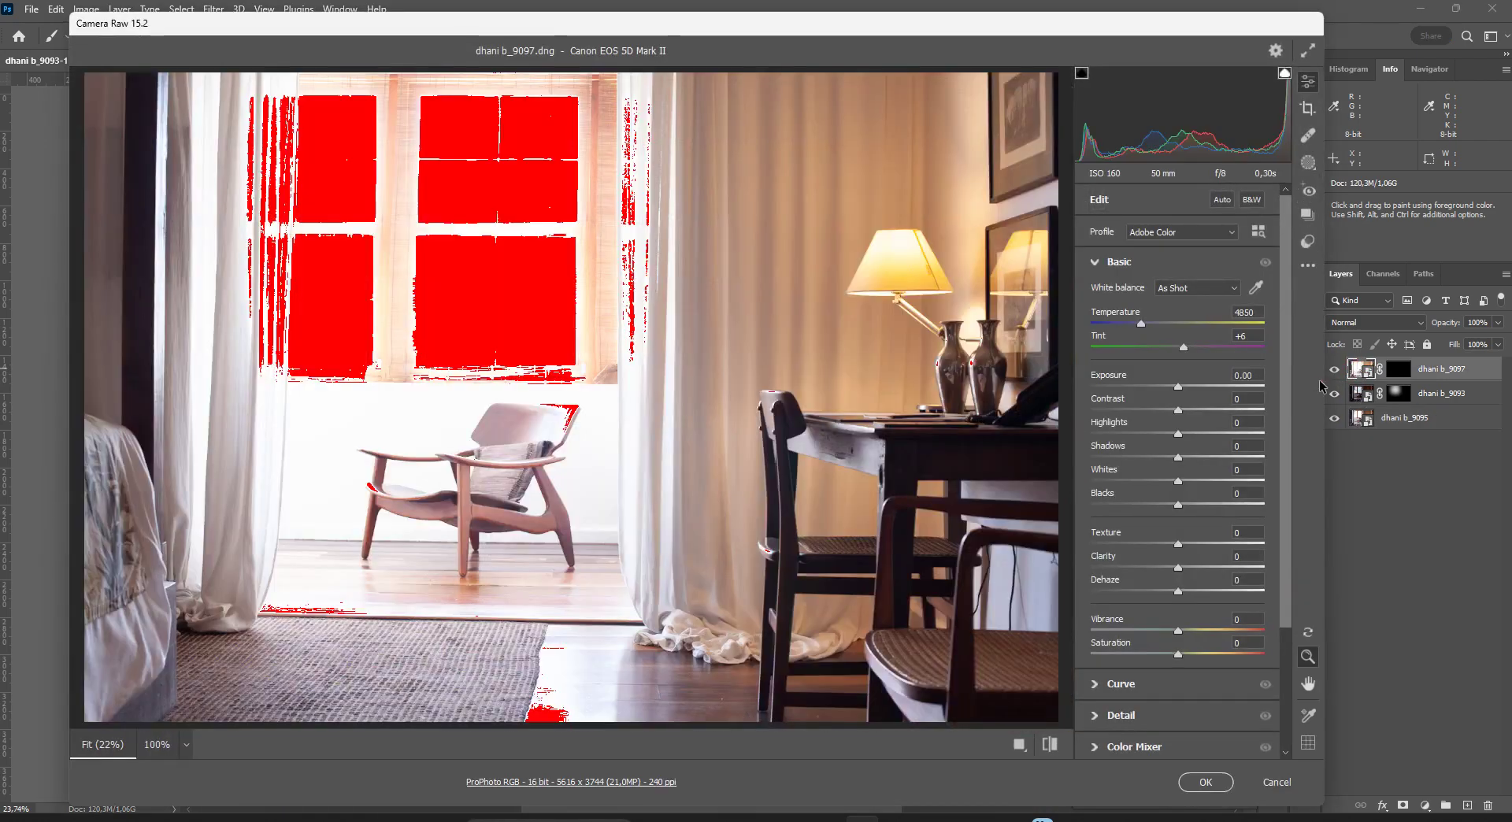
pyautogui.click(1308, 242)
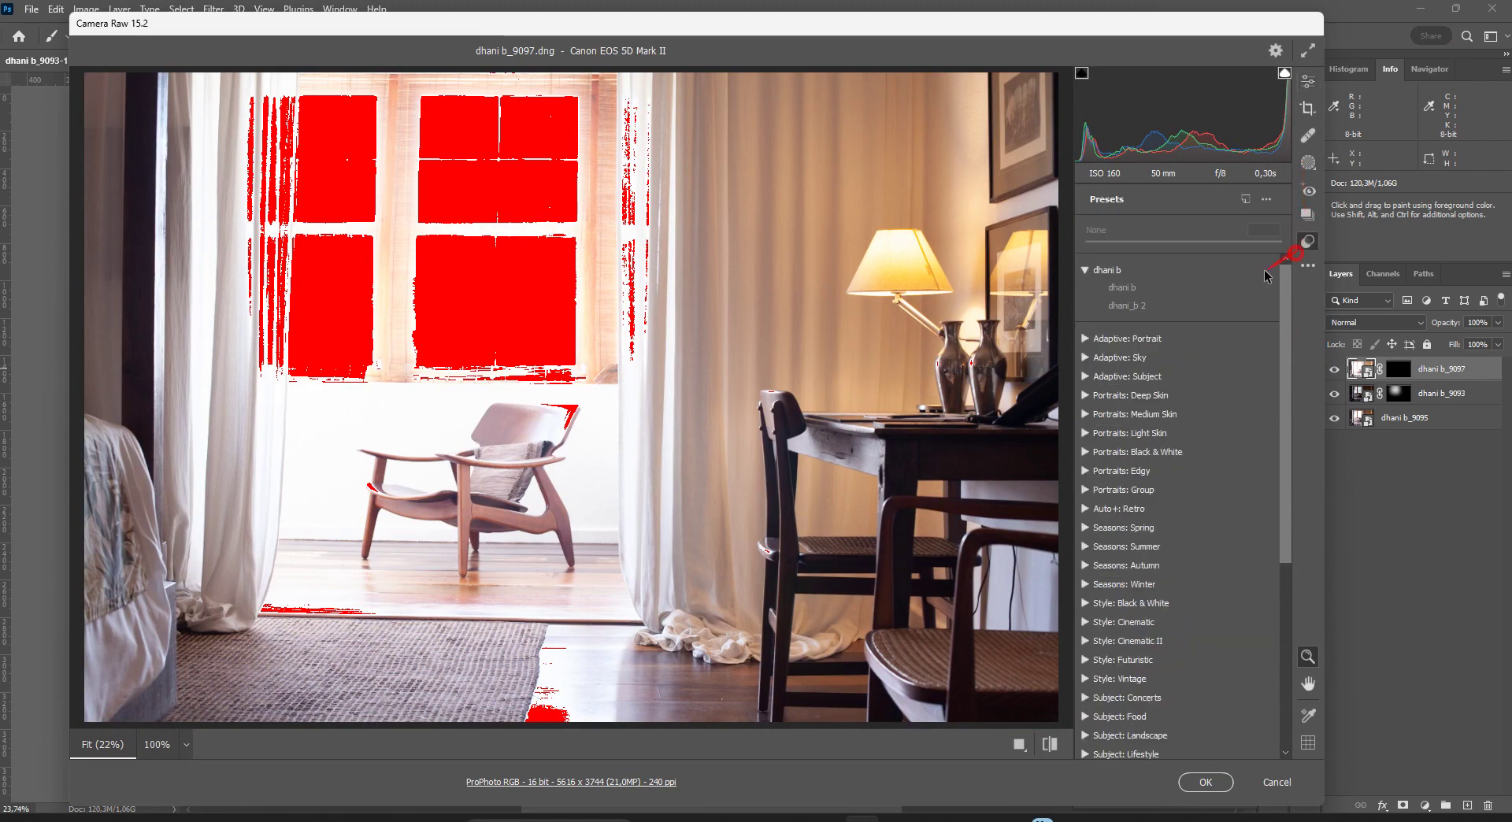
pyautogui.click(1157, 306)
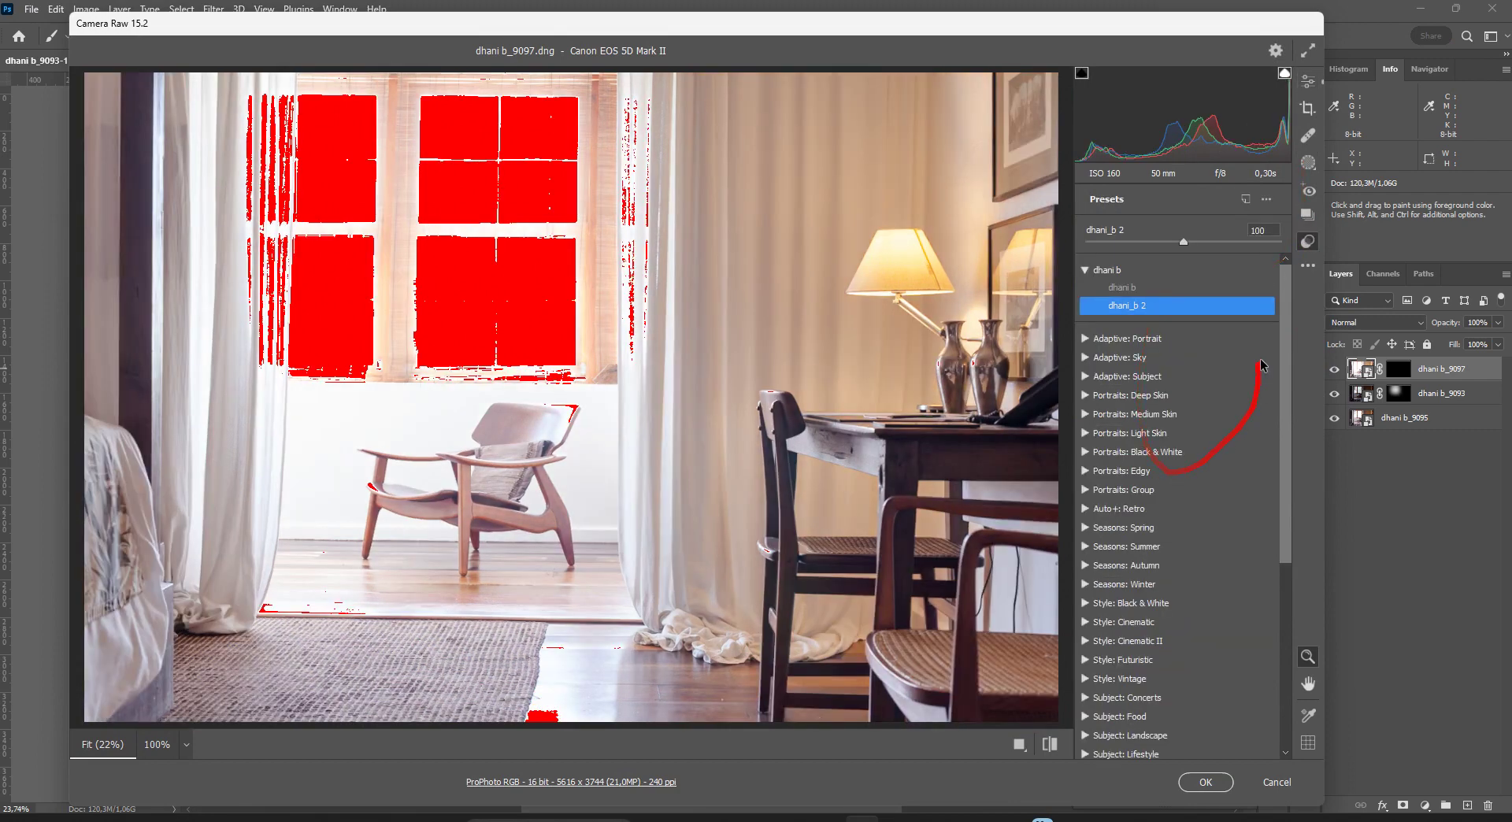
# Step: Lower the highlights and slightly reduce the exposure of the 9097 raw image
pyautogui.click(1308, 81)
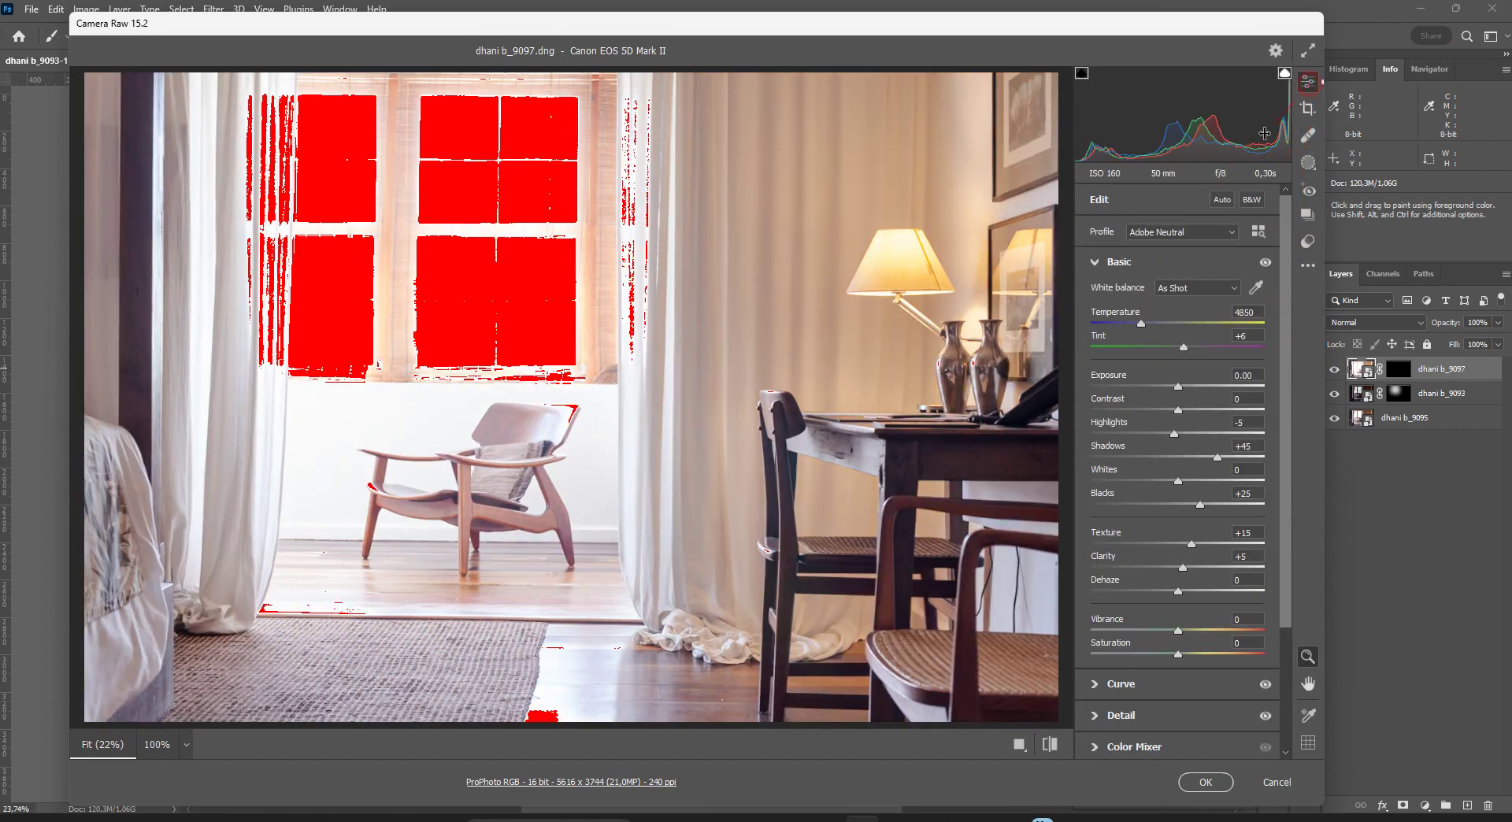
pyautogui.moveTo(1173, 433); pyautogui.dragTo(1126, 434)
pyautogui.moveTo(1178, 389); pyautogui.dragTo(1176, 402)
# Step: Set the 9097 image's parametric curve to lights +9, darks -14 and shadows -85, and apply the raw adjustments
pyautogui.scroll(-4, 1272, 441)
pyautogui.click(1109, 535)
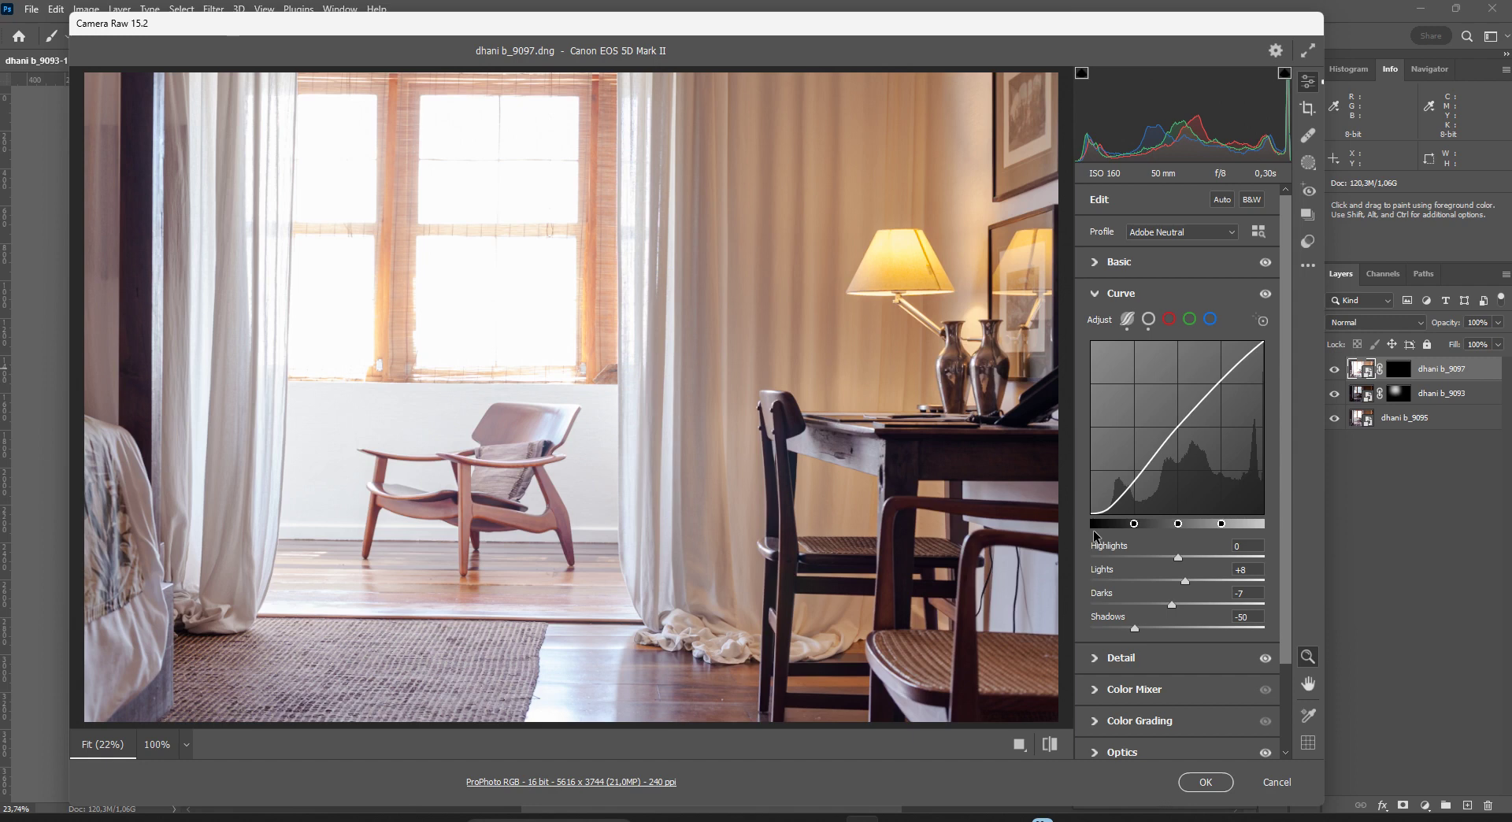
pyautogui.moveTo(1146, 623)
pyautogui.mouseDown()
pyautogui.moveTo(1194, 470)
pyautogui.moveTo(1183, 240)
pyautogui.moveTo(1174, 440)
pyautogui.moveTo(1243, 272)
pyautogui.mouseUp()
pyautogui.moveTo(1135, 629); pyautogui.dragTo(1183, 592)
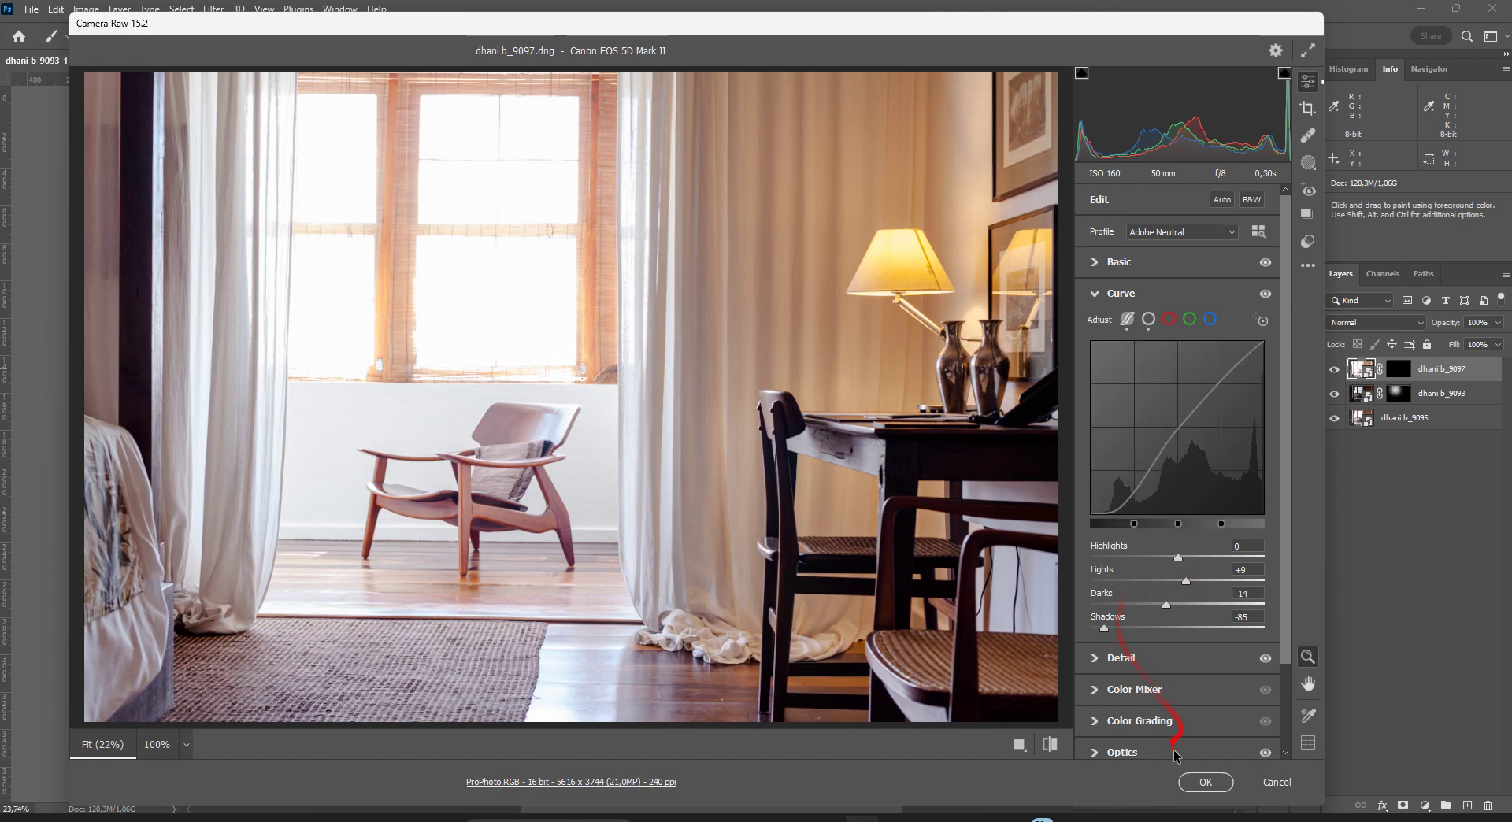
pyautogui.click(1203, 782)
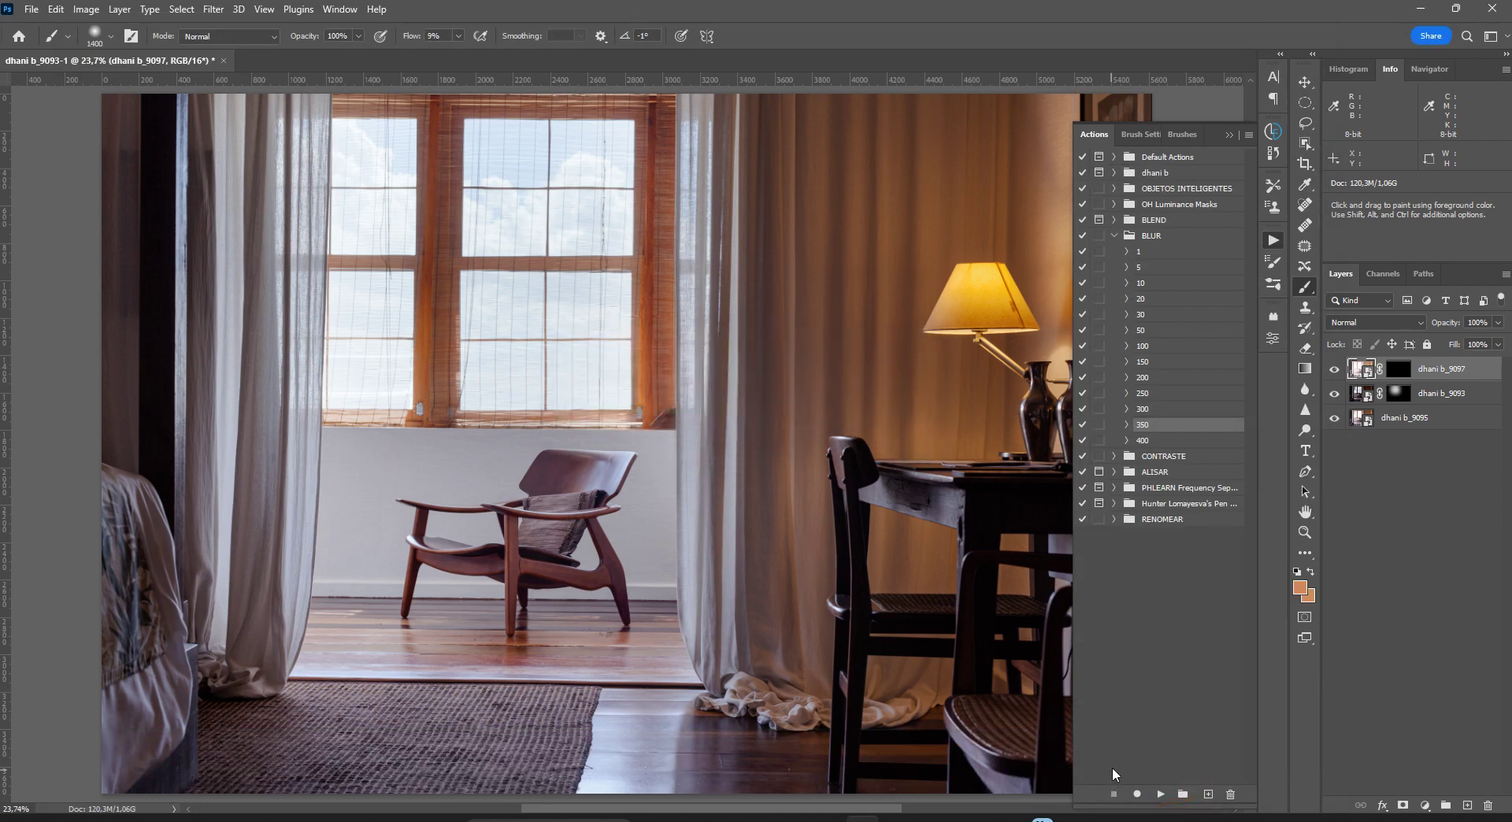
# Step: Target the 9097 layer mask with default colours, compare the Darks luminosity channels and load Darks 3 as a selection
pyautogui.press('d')
pyautogui.click(1399, 368)
pyautogui.click(1383, 273)
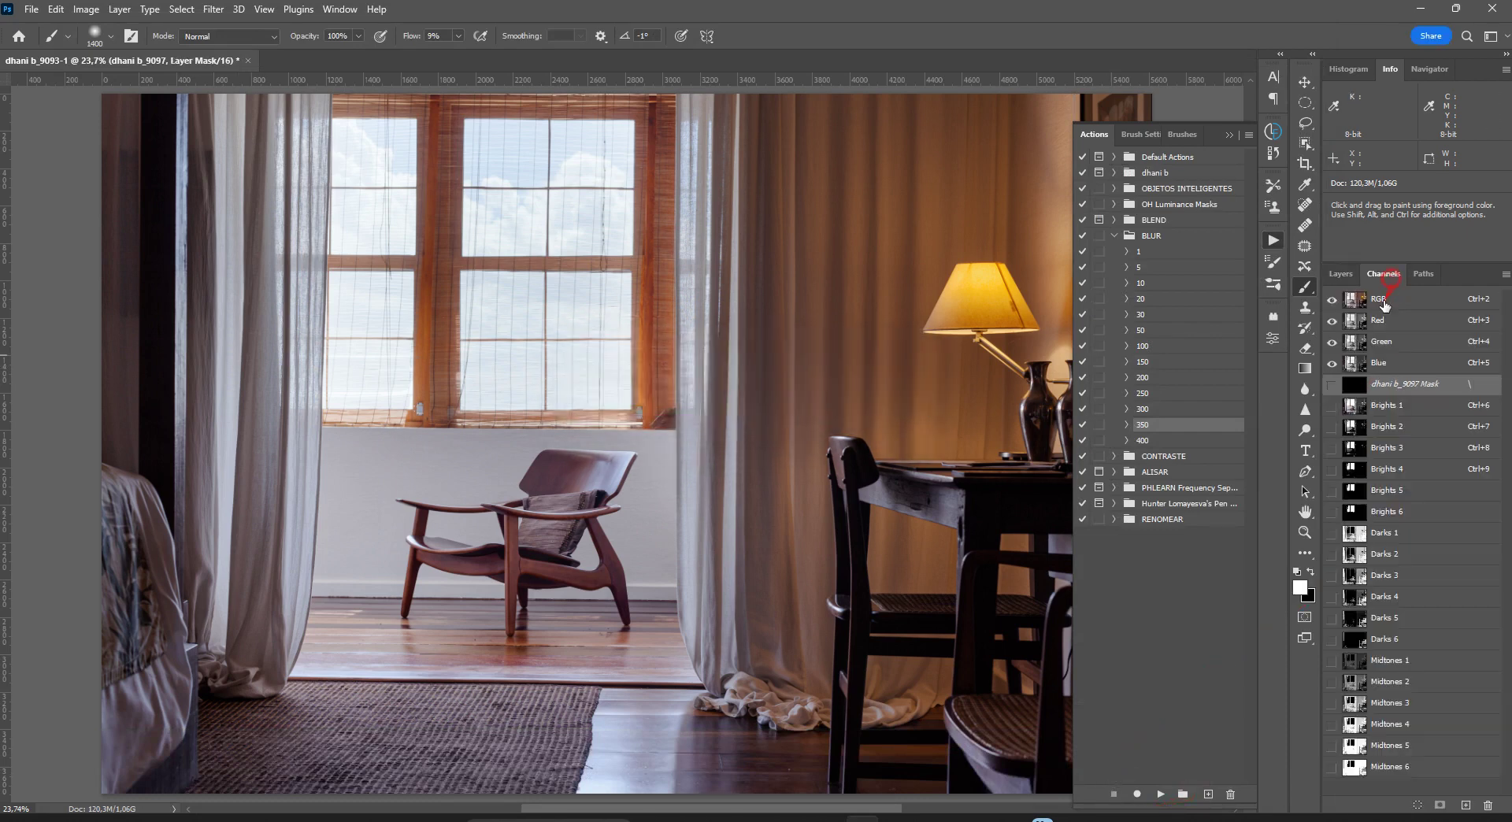
pyautogui.click(1359, 619)
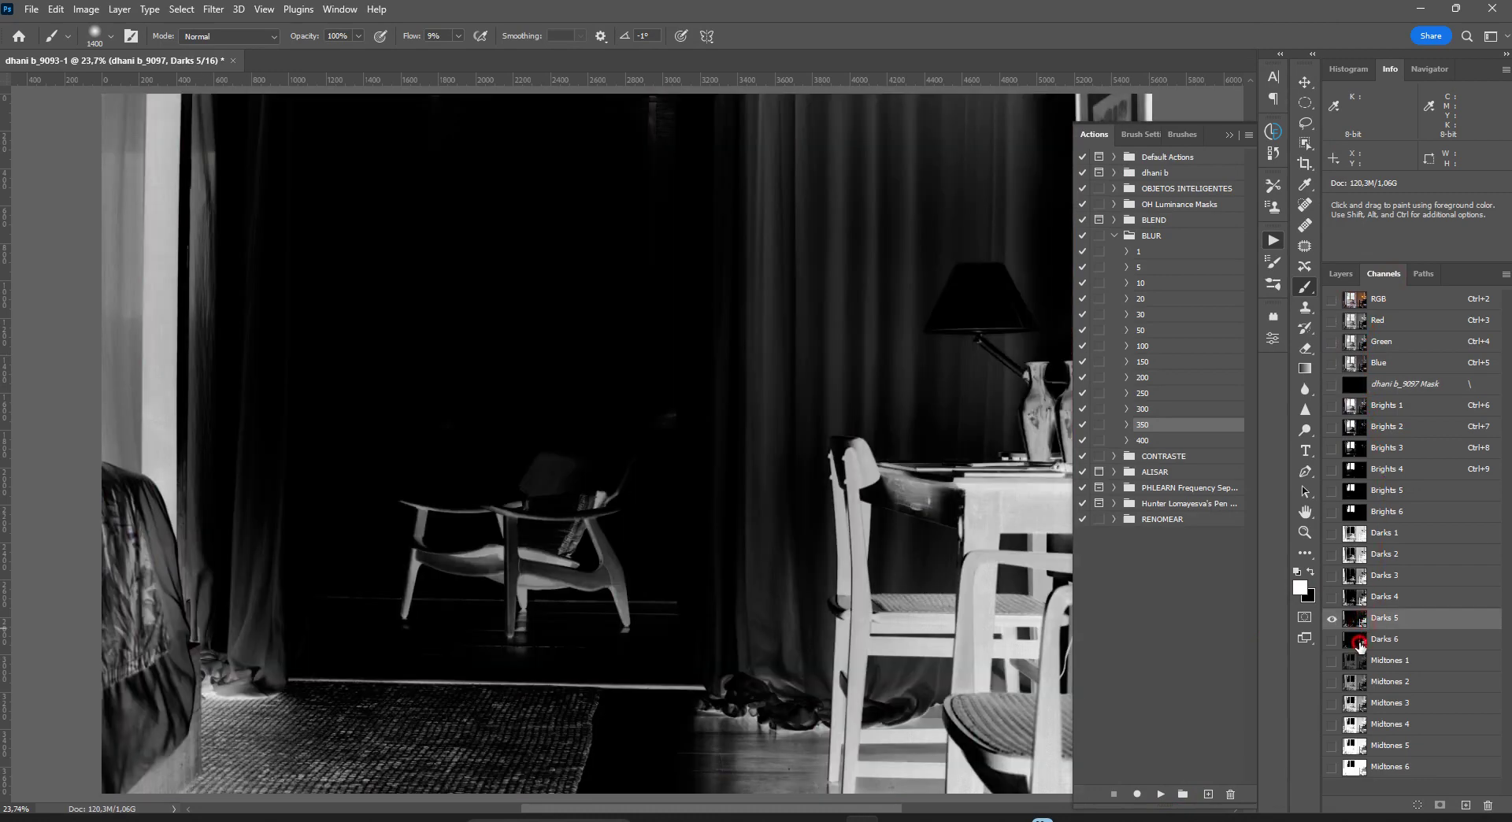
pyautogui.click(1359, 639)
pyautogui.click(1358, 597)
pyautogui.click(1356, 577)
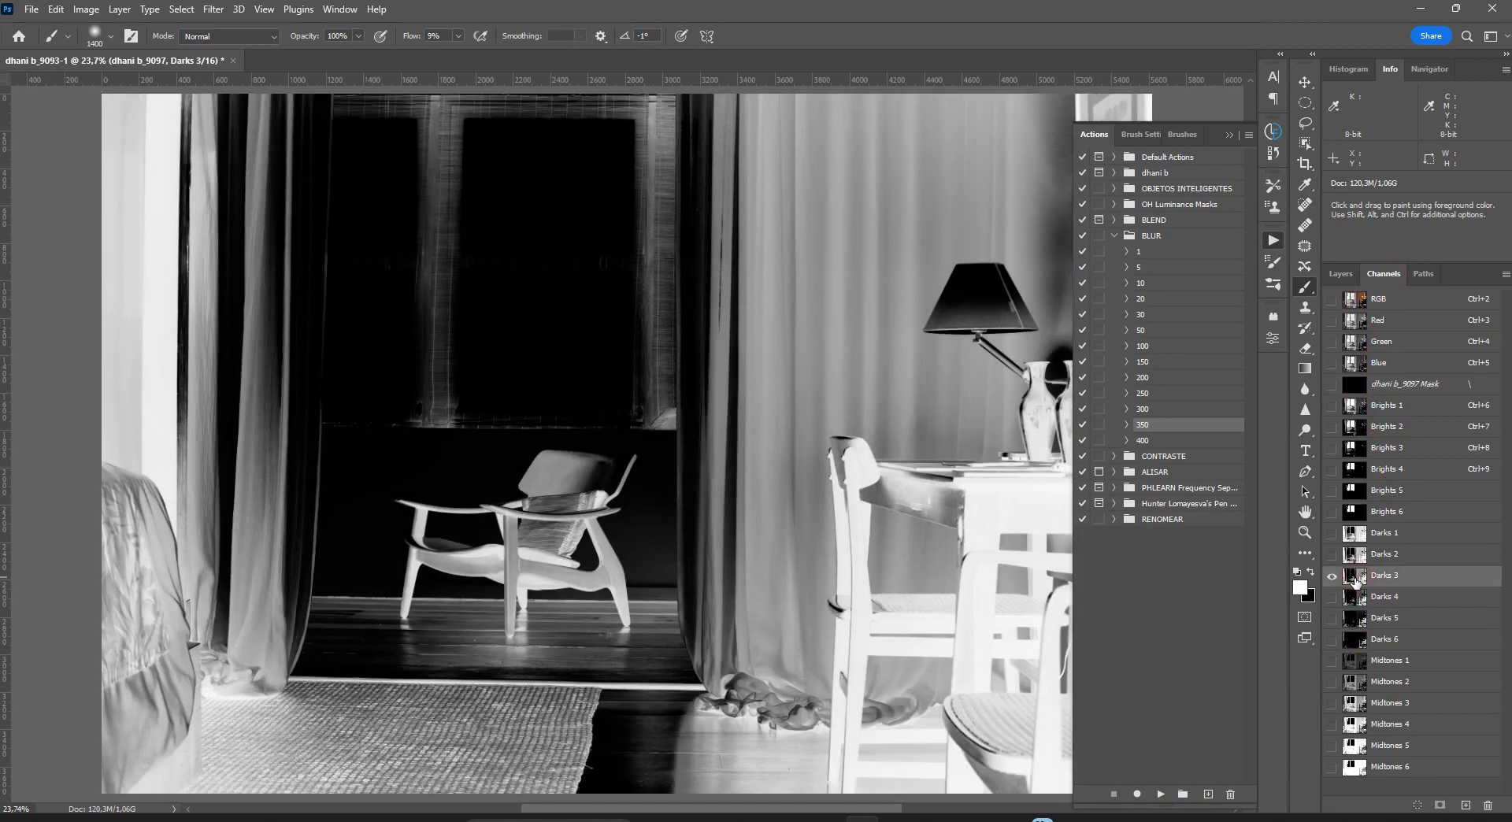
pyautogui.click(1356, 555)
pyautogui.click(1355, 578)
pyautogui.keyDown('ctrl'); pyautogui.click(1356, 579); pyautogui.keyUp('ctrl')
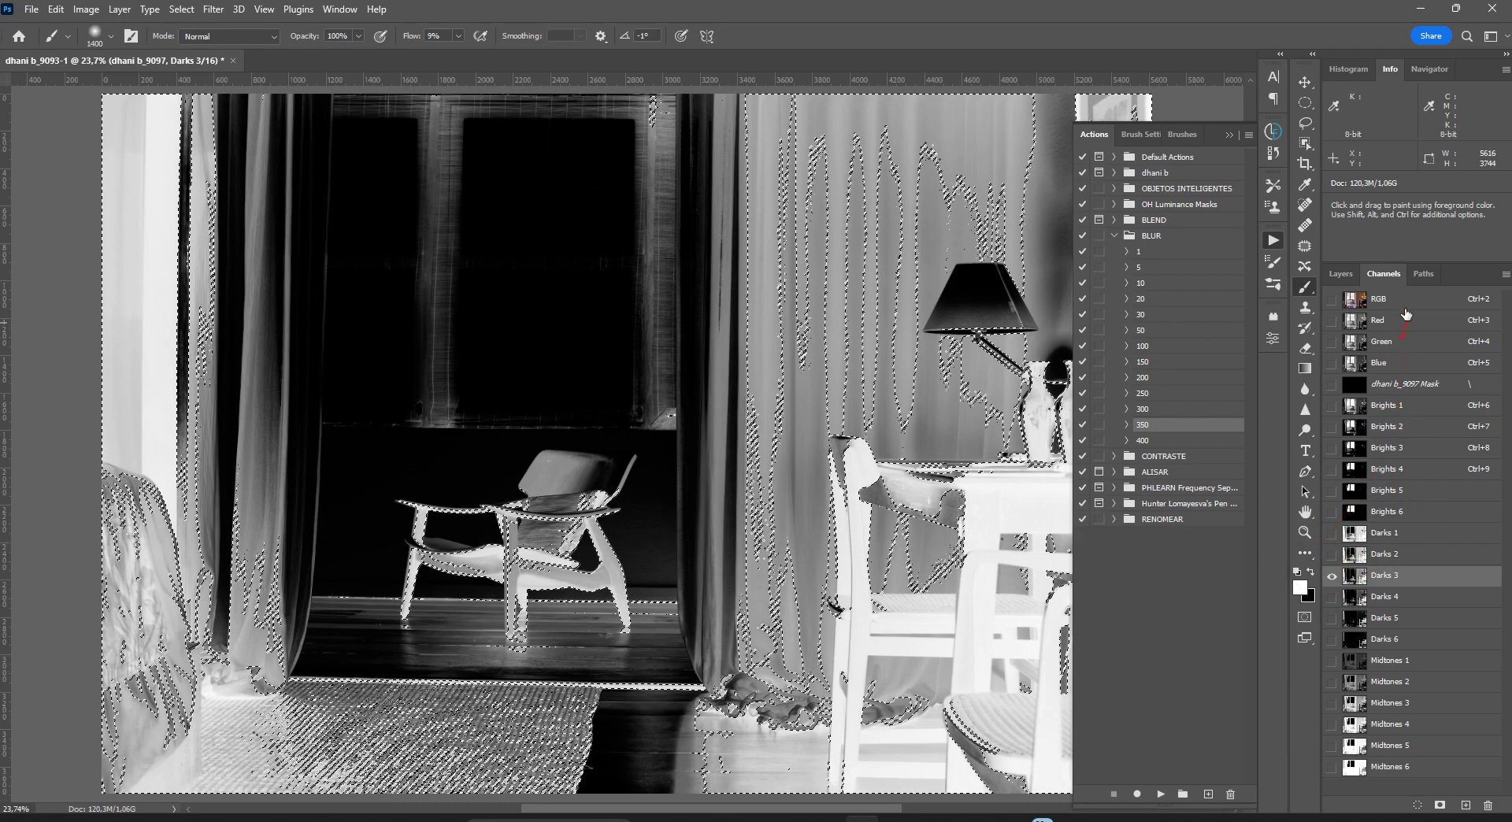
# Step: Return to the full-colour view and paint white on the 9097 layer mask through the Darks 3 selection over the darker interior areas
pyautogui.click(1378, 299)
pyautogui.click(1340, 273)
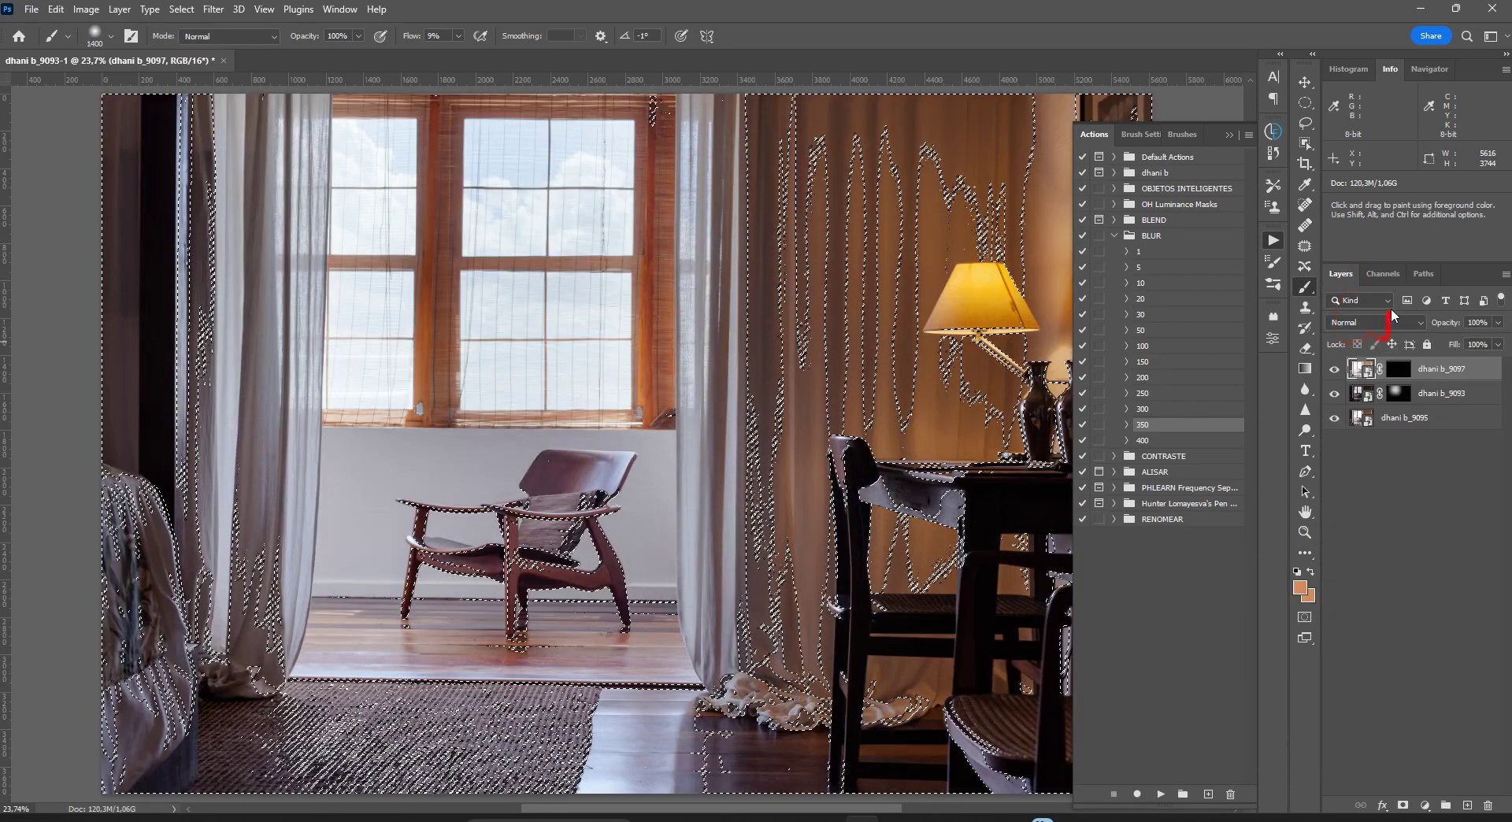
pyautogui.click(1382, 274)
pyautogui.click(1340, 274)
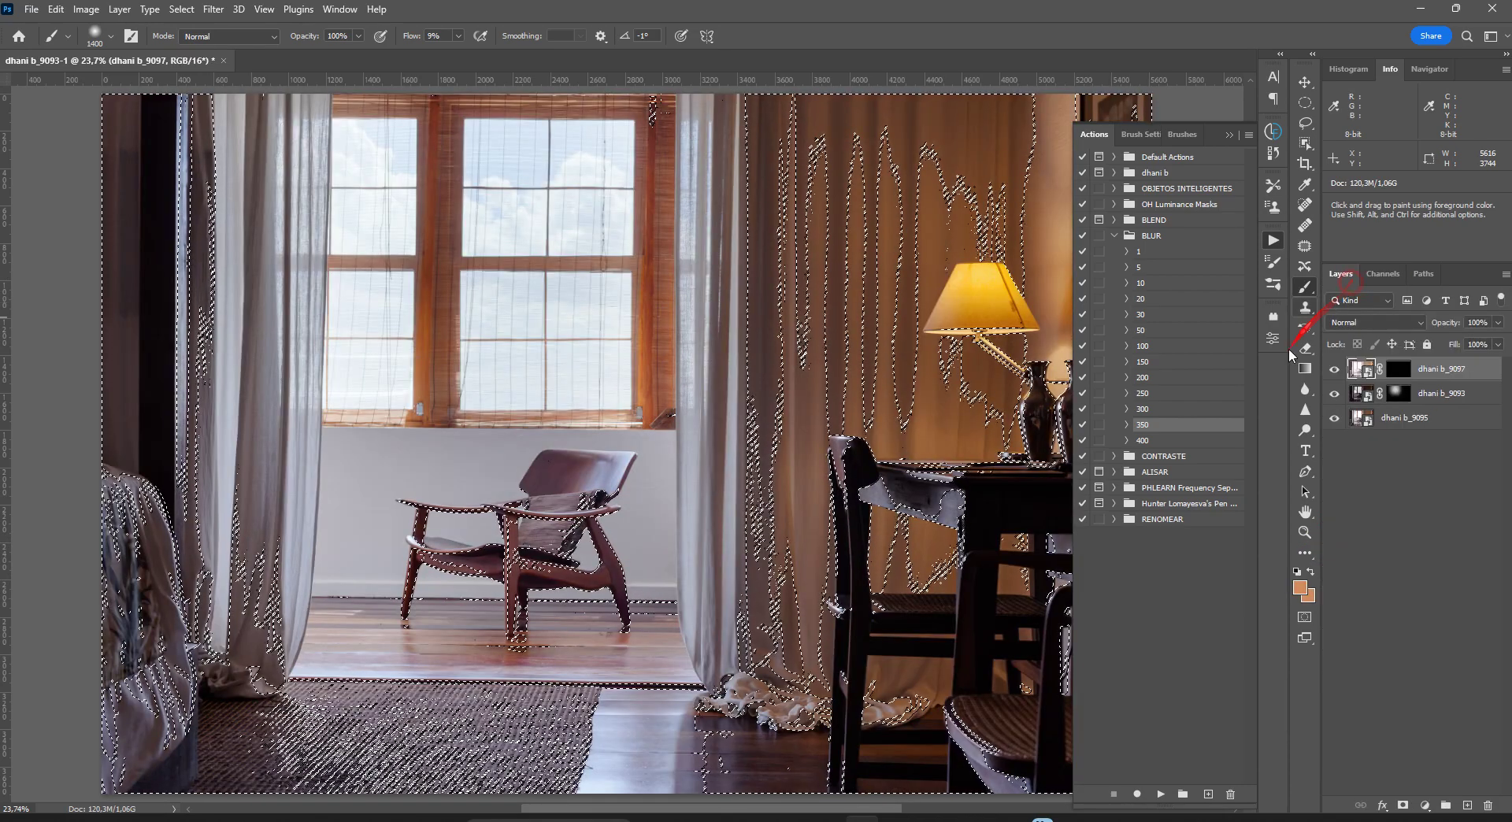
pyautogui.click(1398, 368)
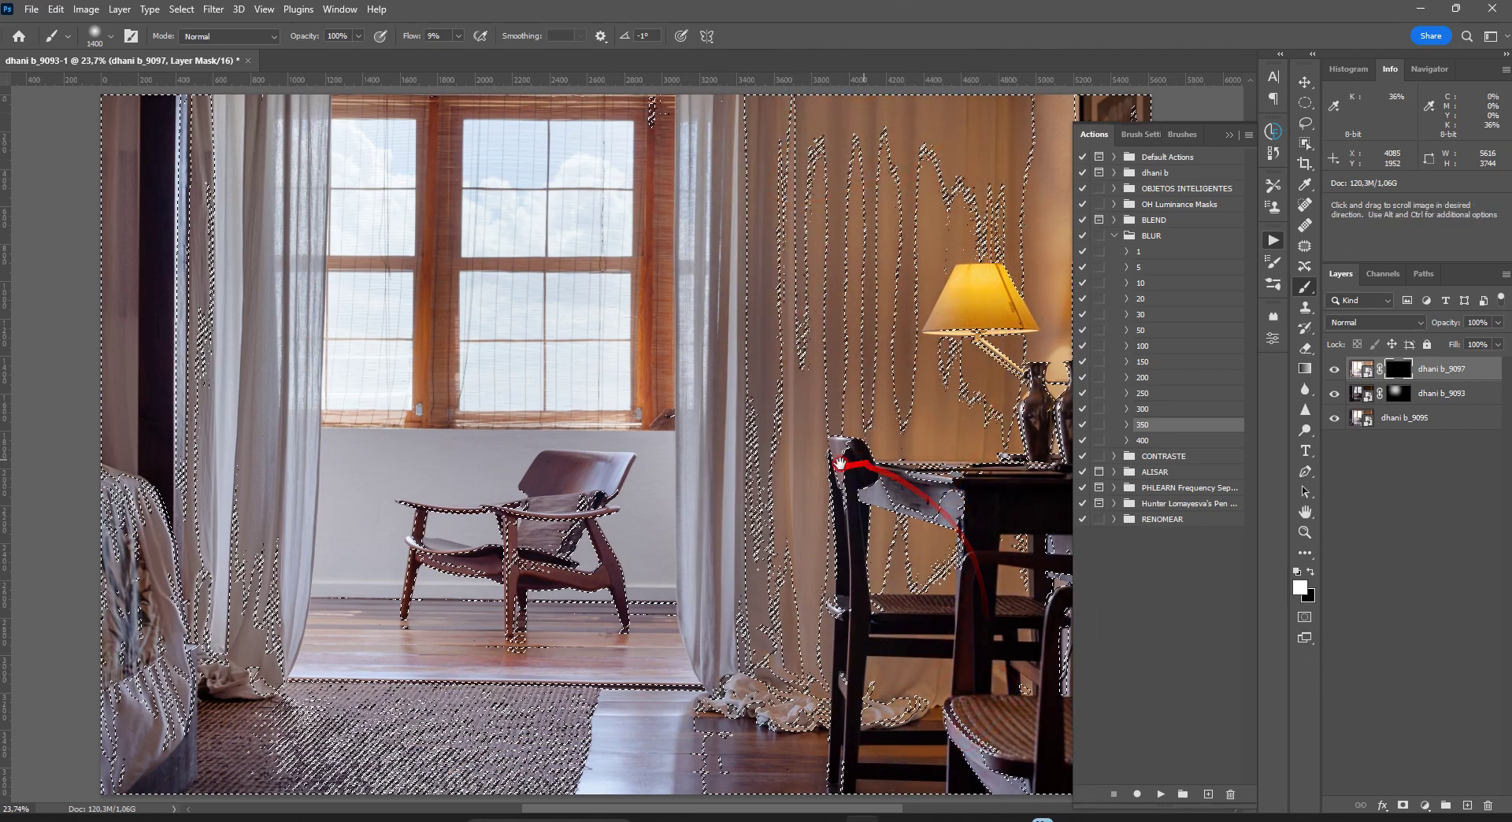
pyautogui.moveTo(983, 647); pyautogui.dragTo(723, 669)
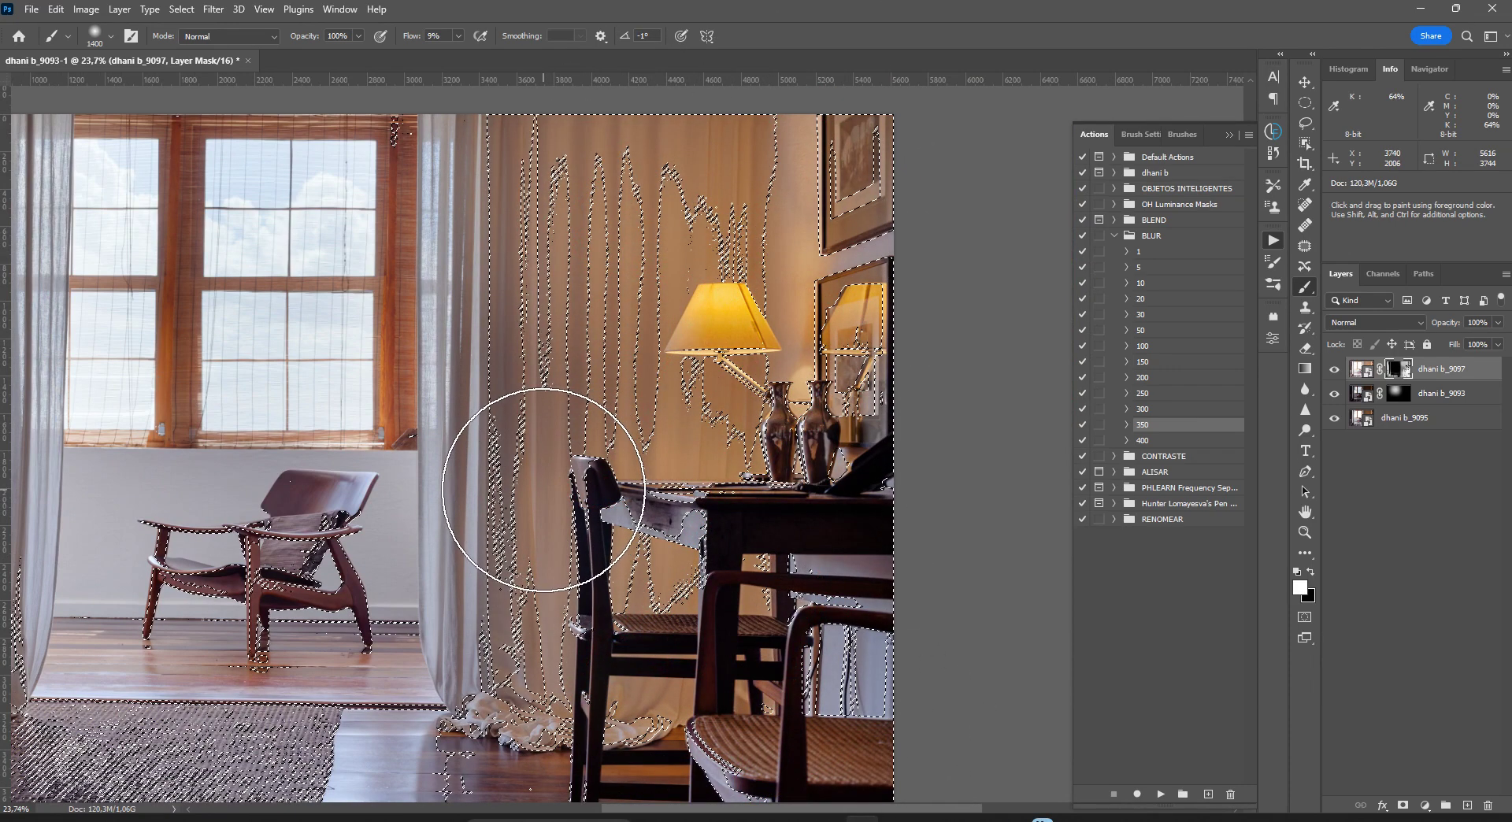
pyautogui.moveTo(543, 488); pyautogui.dragTo(806, 408)
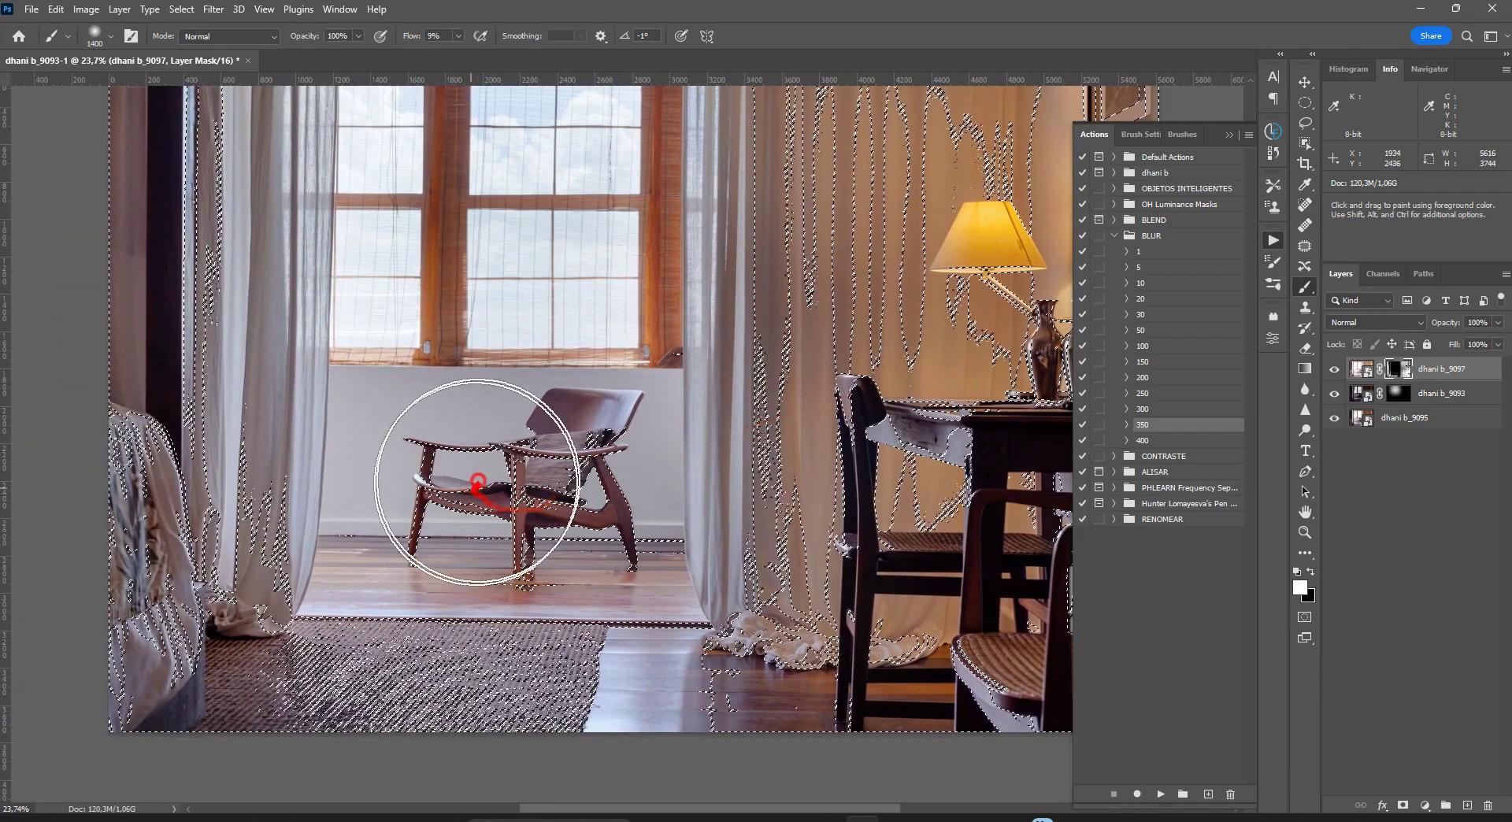
# Step: Feather the Darks 3 selection by 25 pixels and keep painting white on the 9097 mask over the room's dark areas
pyautogui.hotkey('shift', 'F6')
pyautogui.write('25')
pyautogui.press('Return')
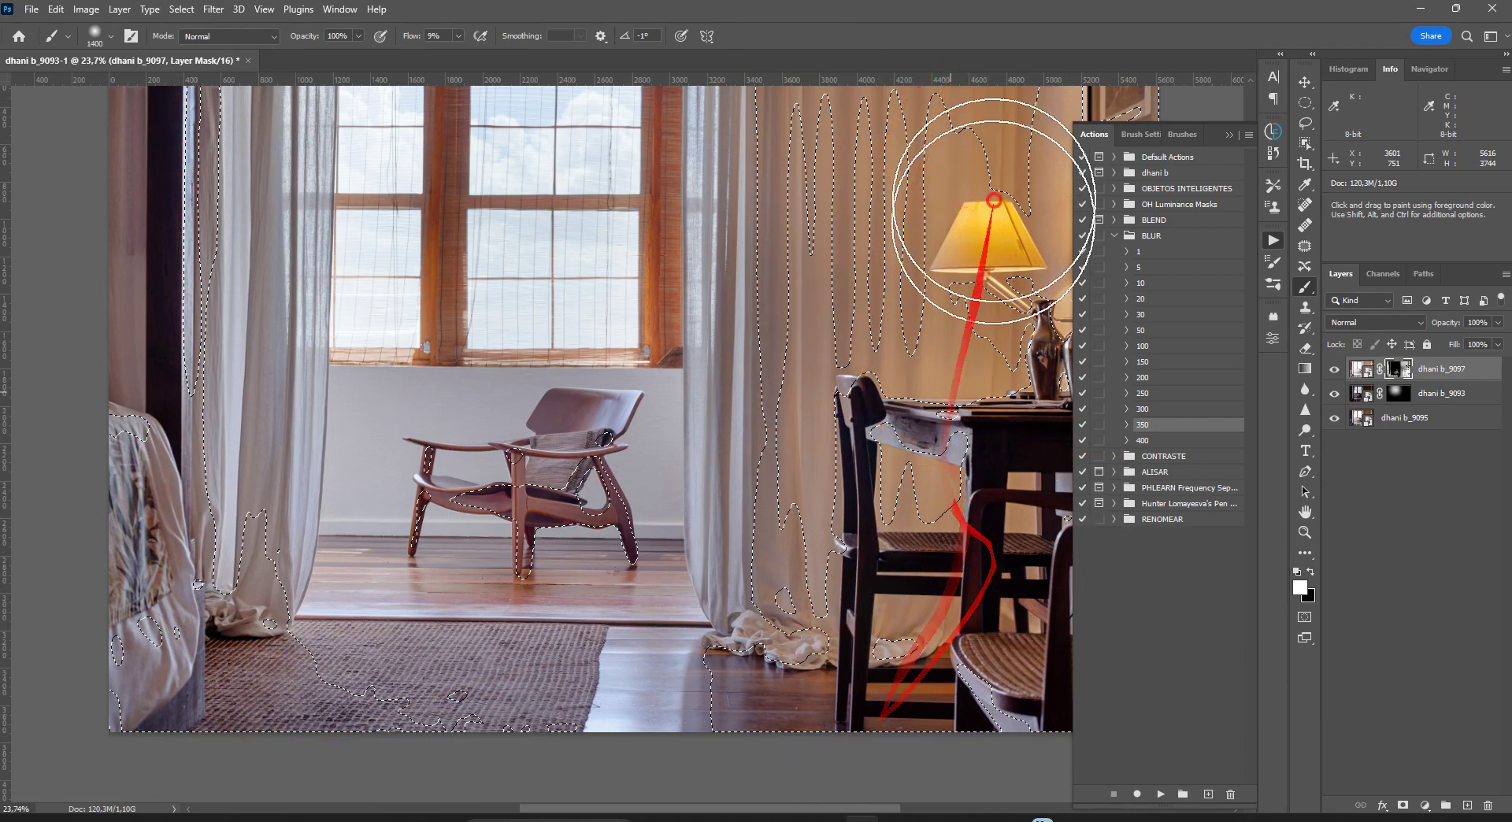
# Step: Feather the selection once more and brush white on the 9097 mask around the desk, black chair and curtain
pyautogui.hotkey('shift', 'F6')
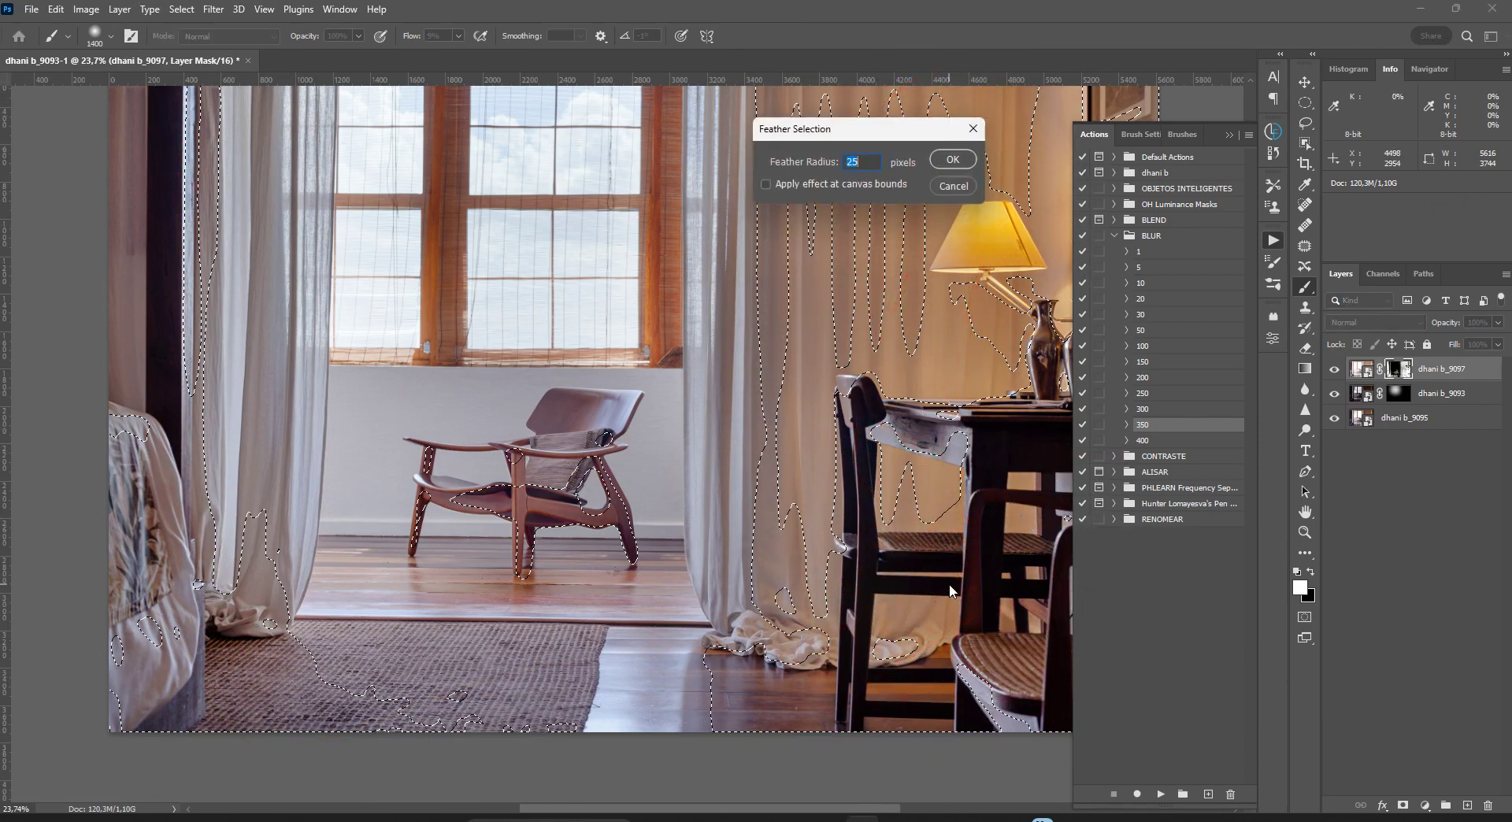
pyautogui.write('5')
pyautogui.press('Return')
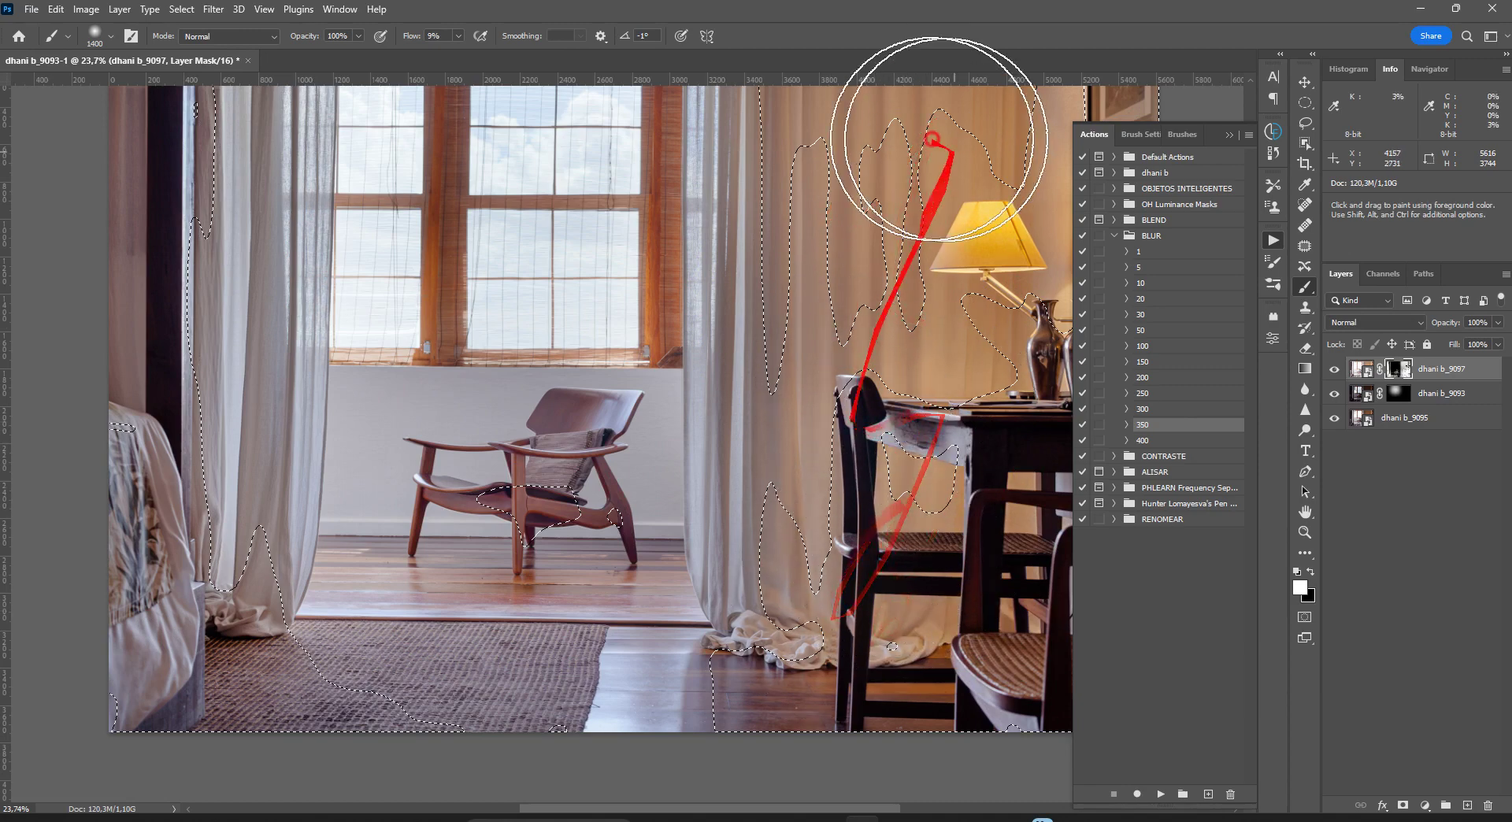
# Step: Clear the selection and blur the 9097 layer mask with the 250 blur action
pyautogui.hotkey('ctrl', 'd')
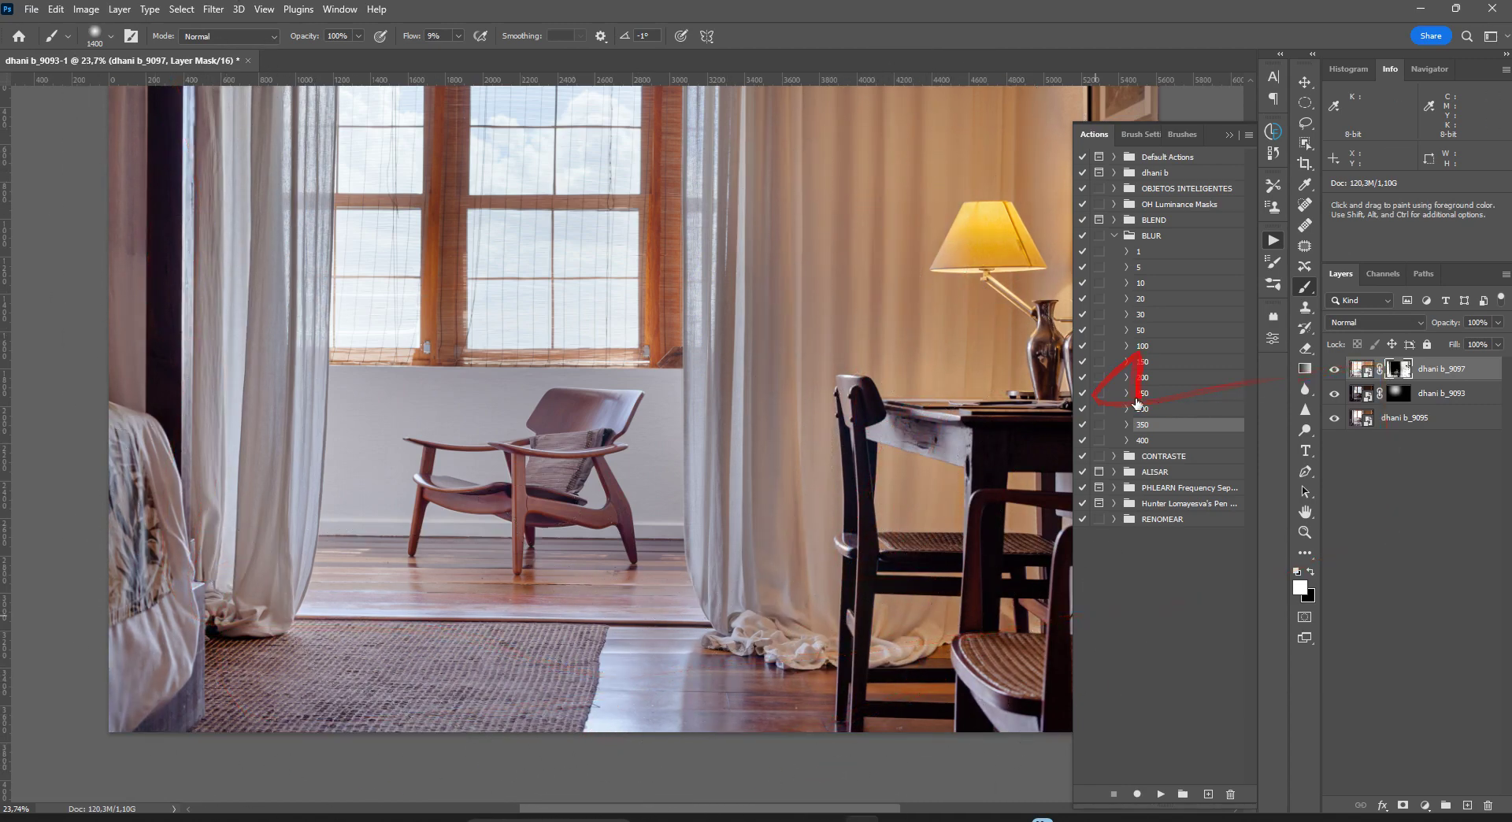
pyautogui.click(1142, 393)
pyautogui.click(1159, 794)
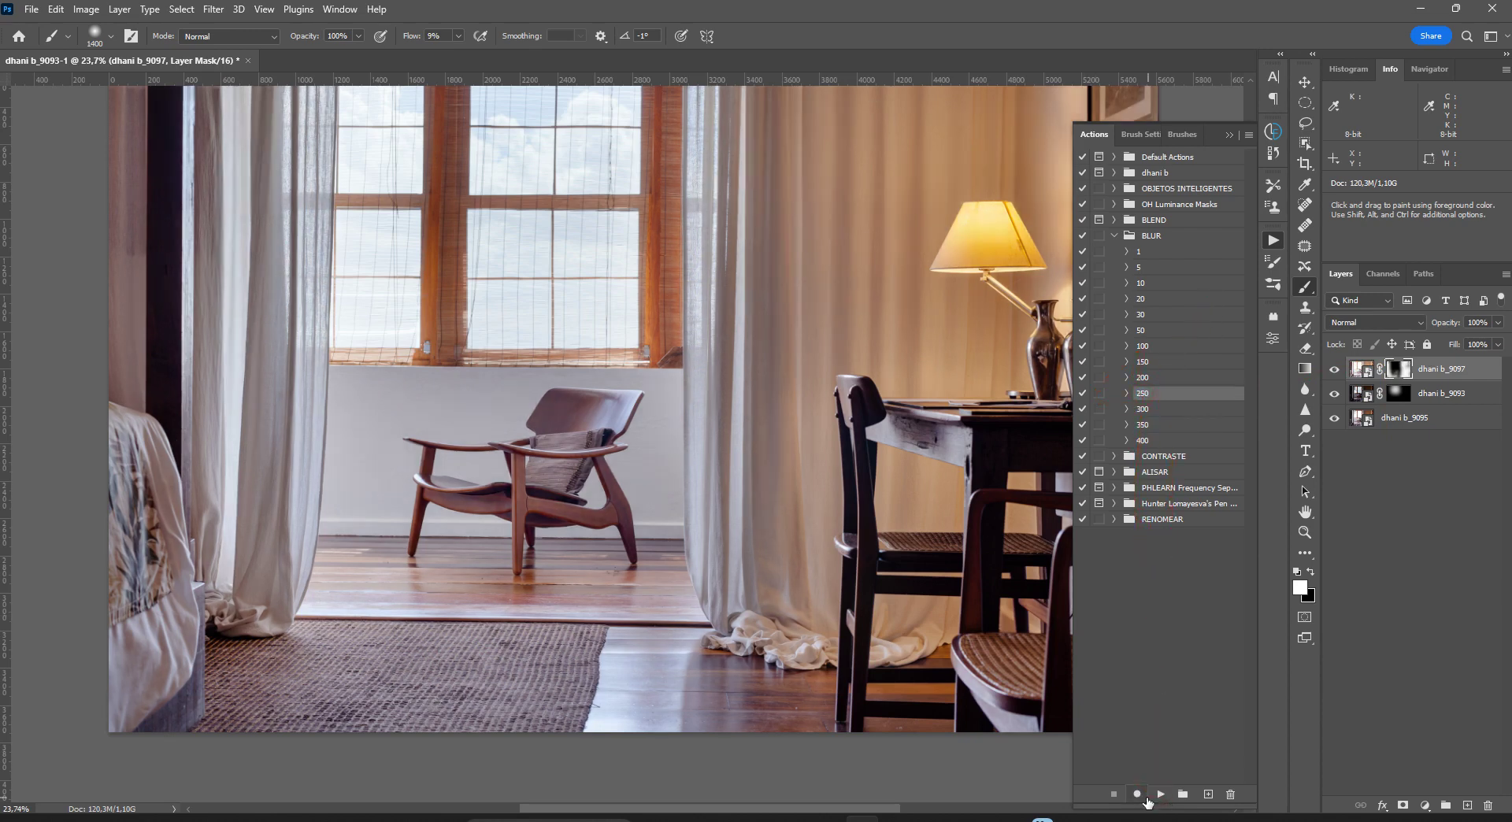
# Step: Compare the blend with and without the 9097 and 9093 layers, and against the 9095 base exposure alone
pyautogui.click(1334, 370)
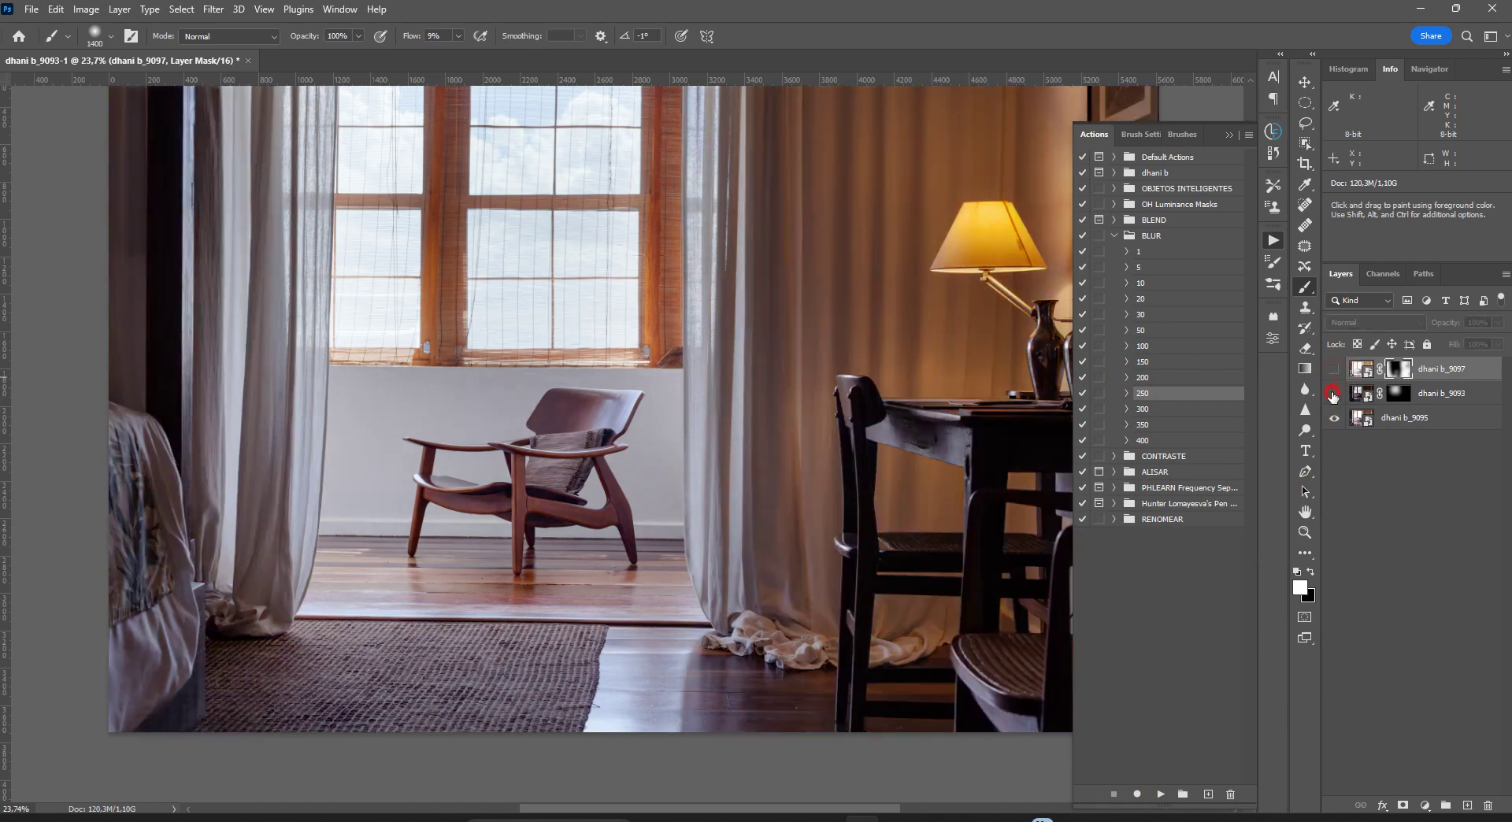
pyautogui.click(1334, 394)
pyautogui.click(1335, 394)
pyautogui.click(1333, 372)
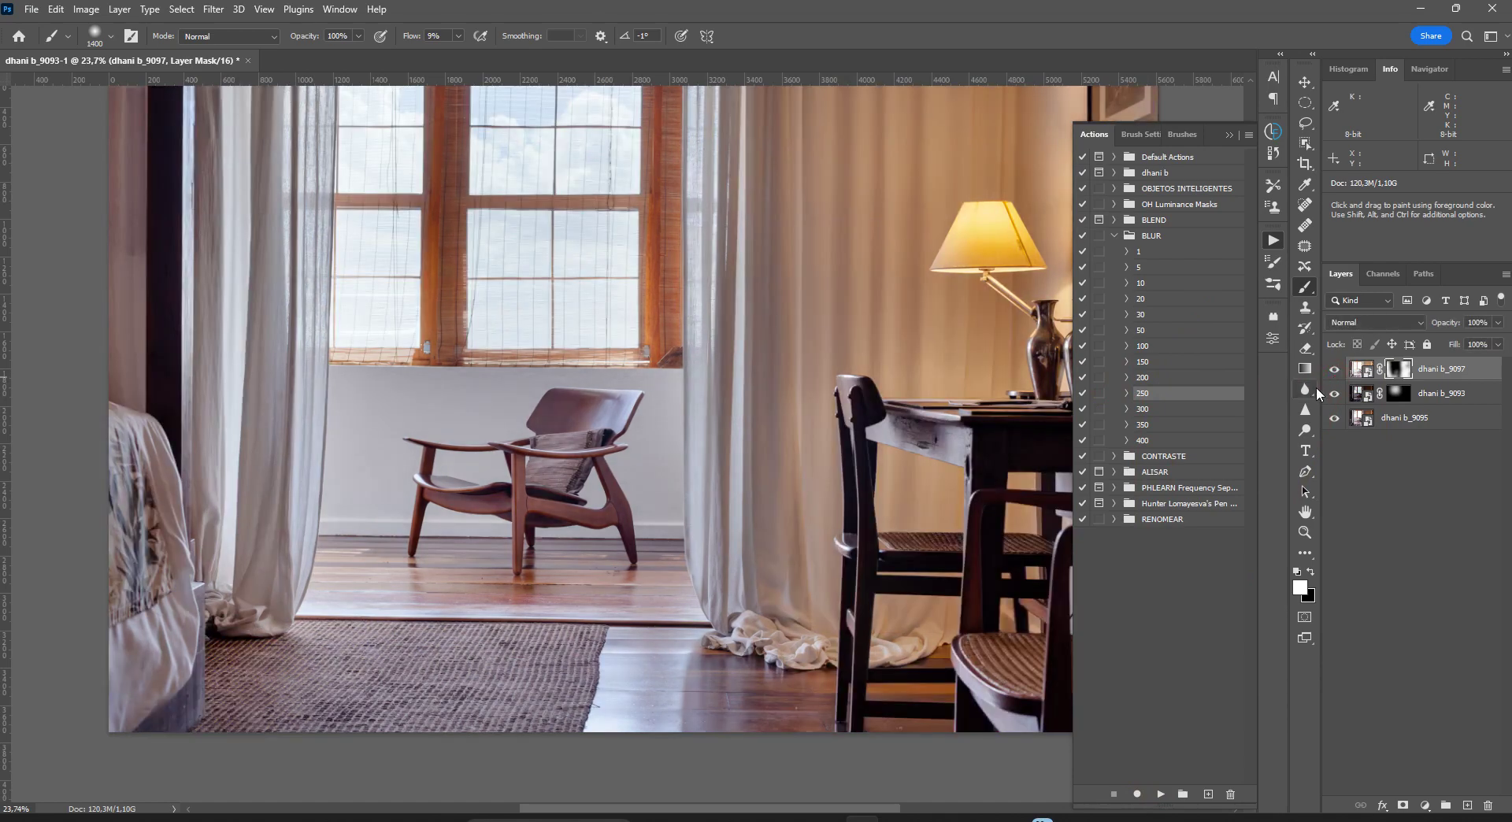
pyautogui.keyDown('alt'); pyautogui.click(1335, 418); pyautogui.keyUp('alt')
pyautogui.keyDown('alt'); pyautogui.click(1335, 419); pyautogui.keyUp('alt')
pyautogui.keyDown('alt'); pyautogui.click(1334, 418); pyautogui.keyUp('alt')
pyautogui.keyDown('alt'); pyautogui.click(1335, 418); pyautogui.keyUp('alt')
pyautogui.keyDown('alt'); pyautogui.click(1335, 418); pyautogui.keyUp('alt')
pyautogui.keyDown('alt'); pyautogui.click(1335, 418); pyautogui.keyUp('alt')
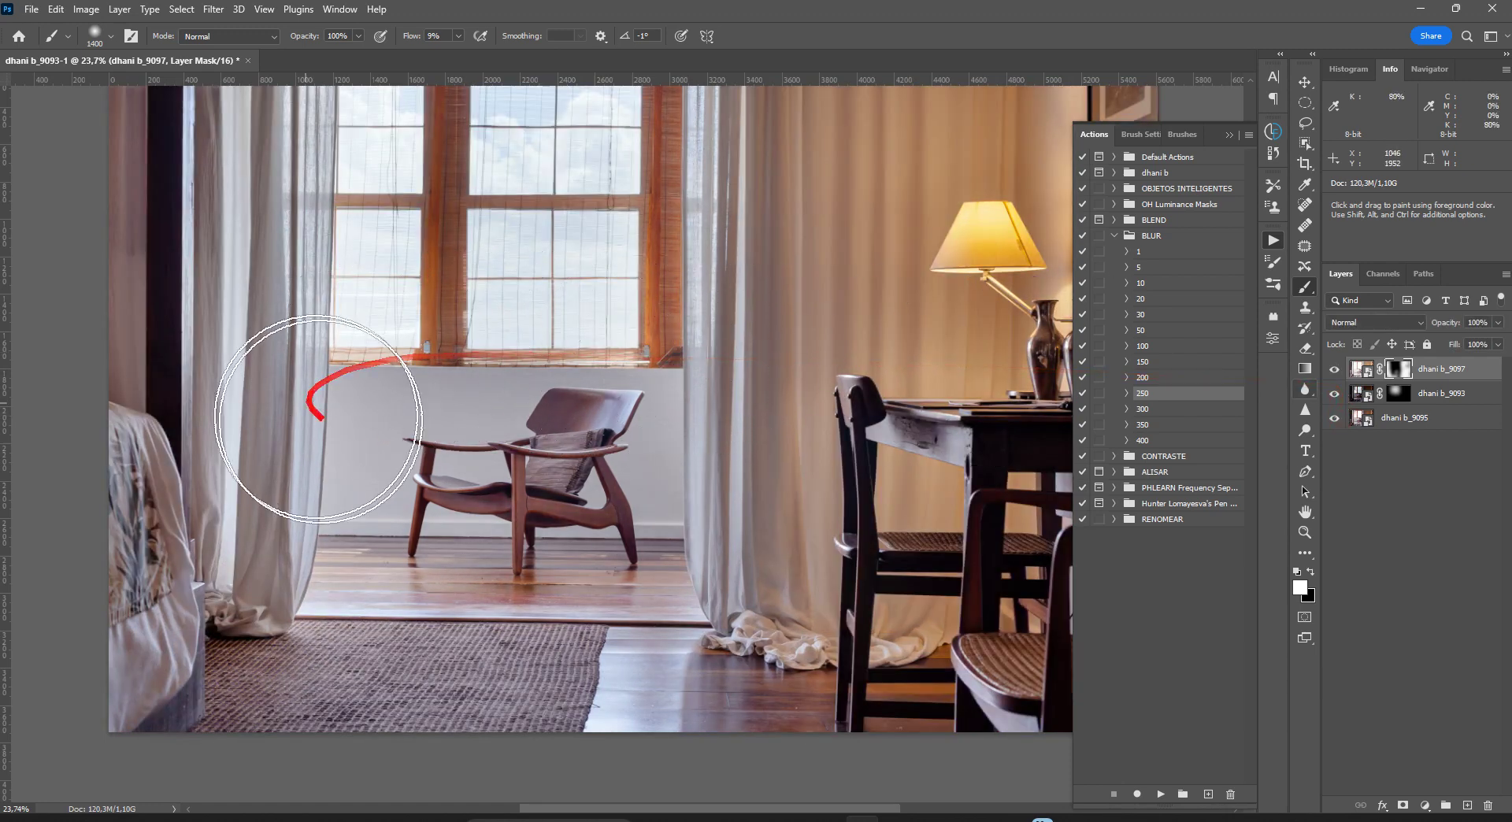
pyautogui.moveTo(317, 420)
pyautogui.mouseDown()
pyautogui.moveTo(613, 500)
pyautogui.moveTo(695, 374)
pyautogui.moveTo(382, 339)
pyautogui.mouseUp()
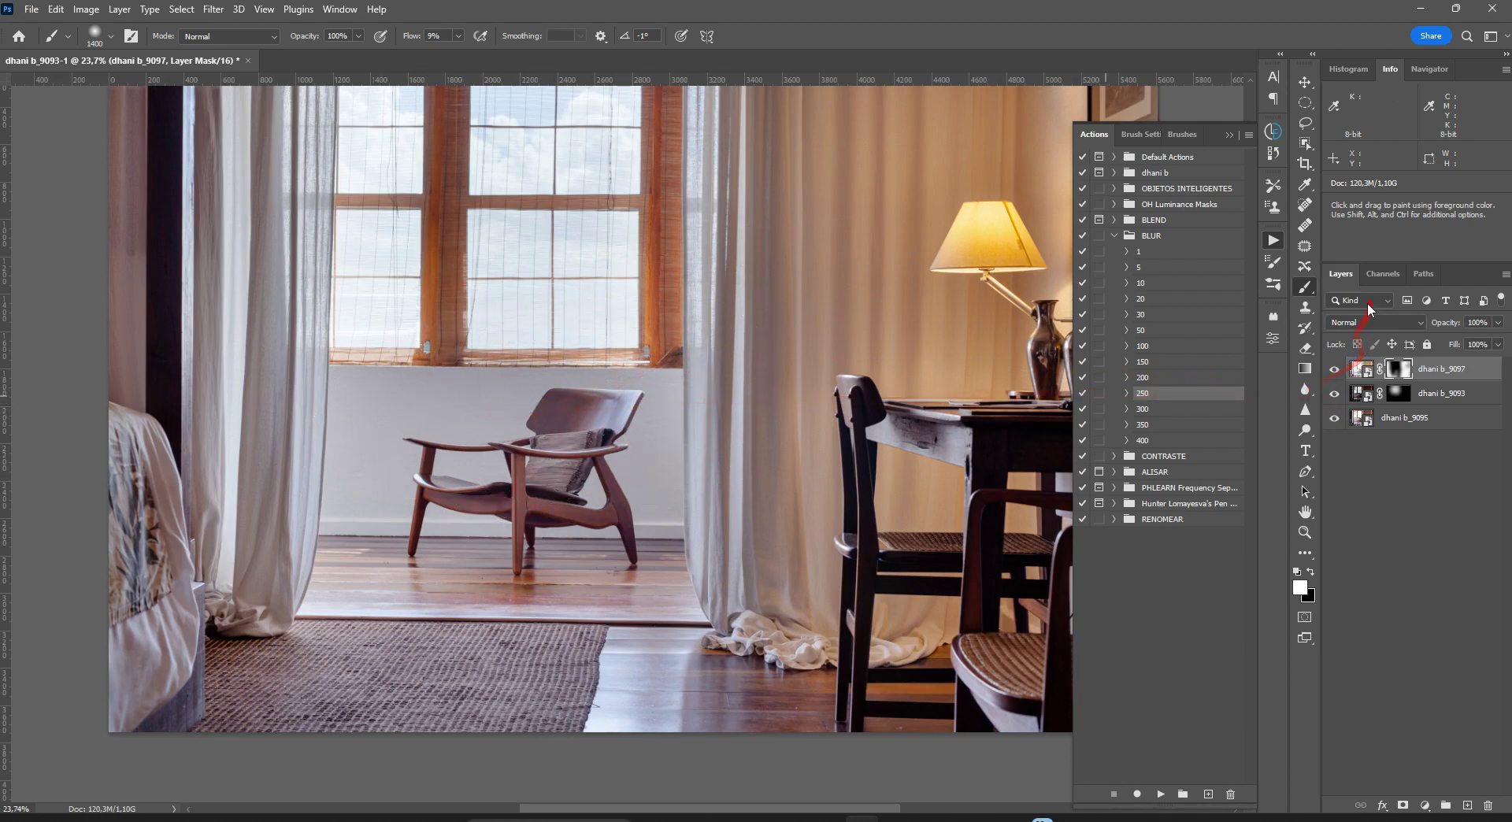
pyautogui.click(1334, 370)
pyautogui.click(1334, 370)
pyautogui.click(1334, 394)
pyautogui.click(1334, 394)
# Step: Compare the Brights luminosity channels, load Brights 5 as a selection and invert it
pyautogui.click(1362, 366)
pyautogui.click(1383, 274)
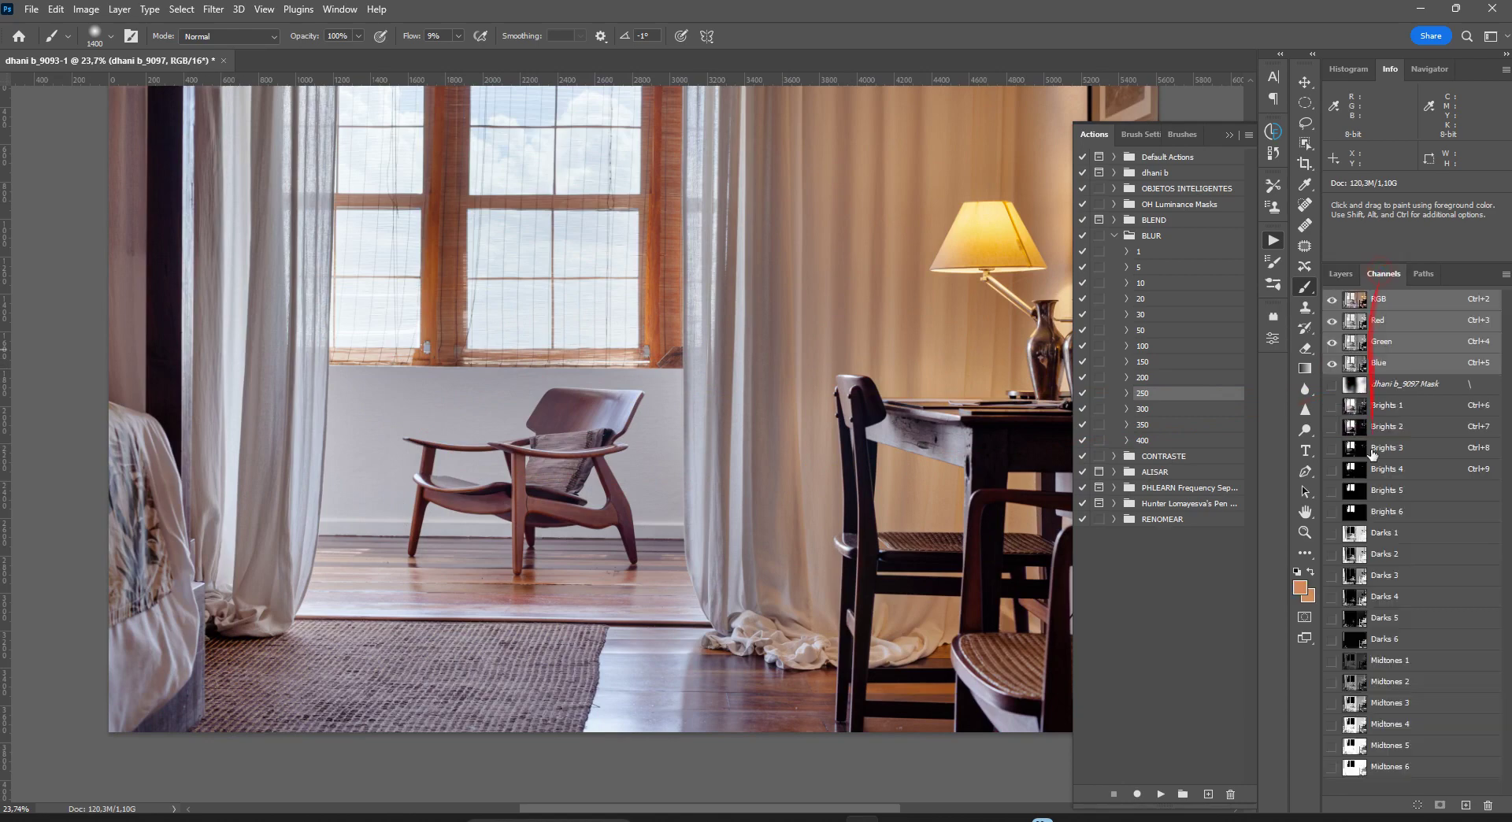
pyautogui.click(1352, 491)
pyautogui.click(1352, 470)
pyautogui.click(1352, 448)
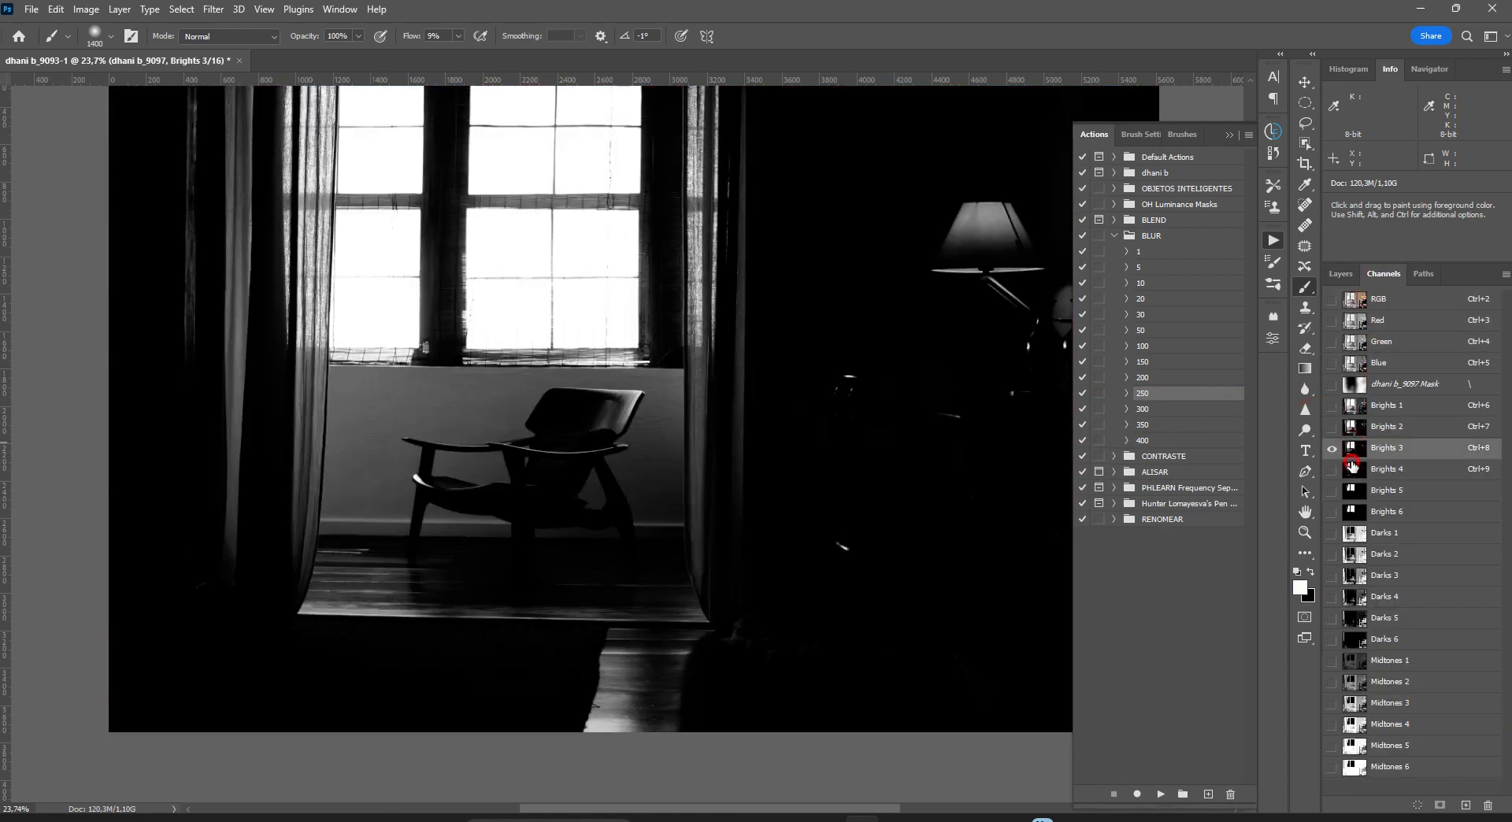
pyautogui.click(1352, 470)
pyautogui.click(1354, 427)
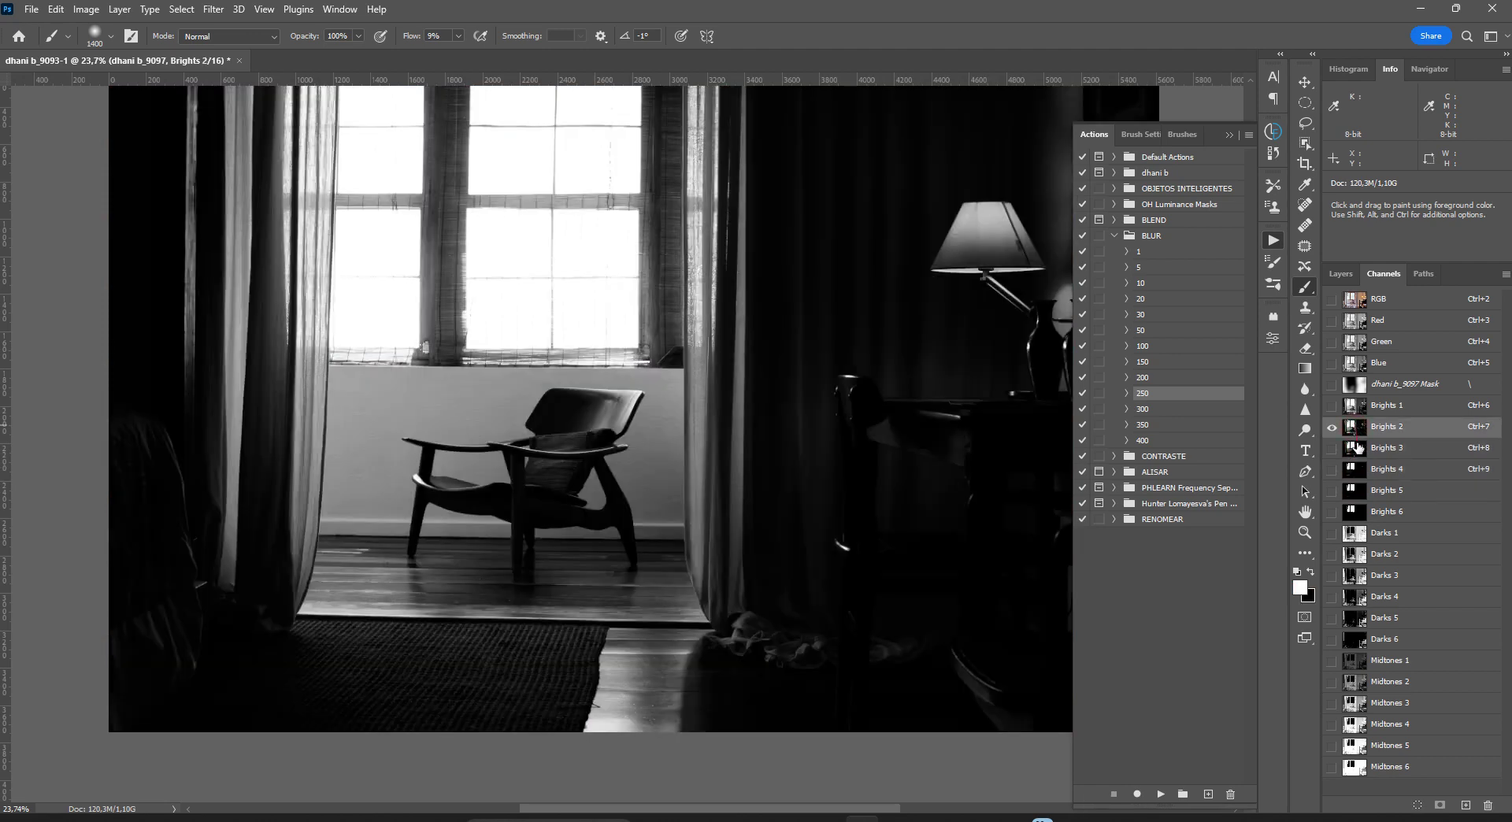
pyautogui.click(1354, 448)
pyautogui.click(1353, 470)
pyautogui.click(1351, 491)
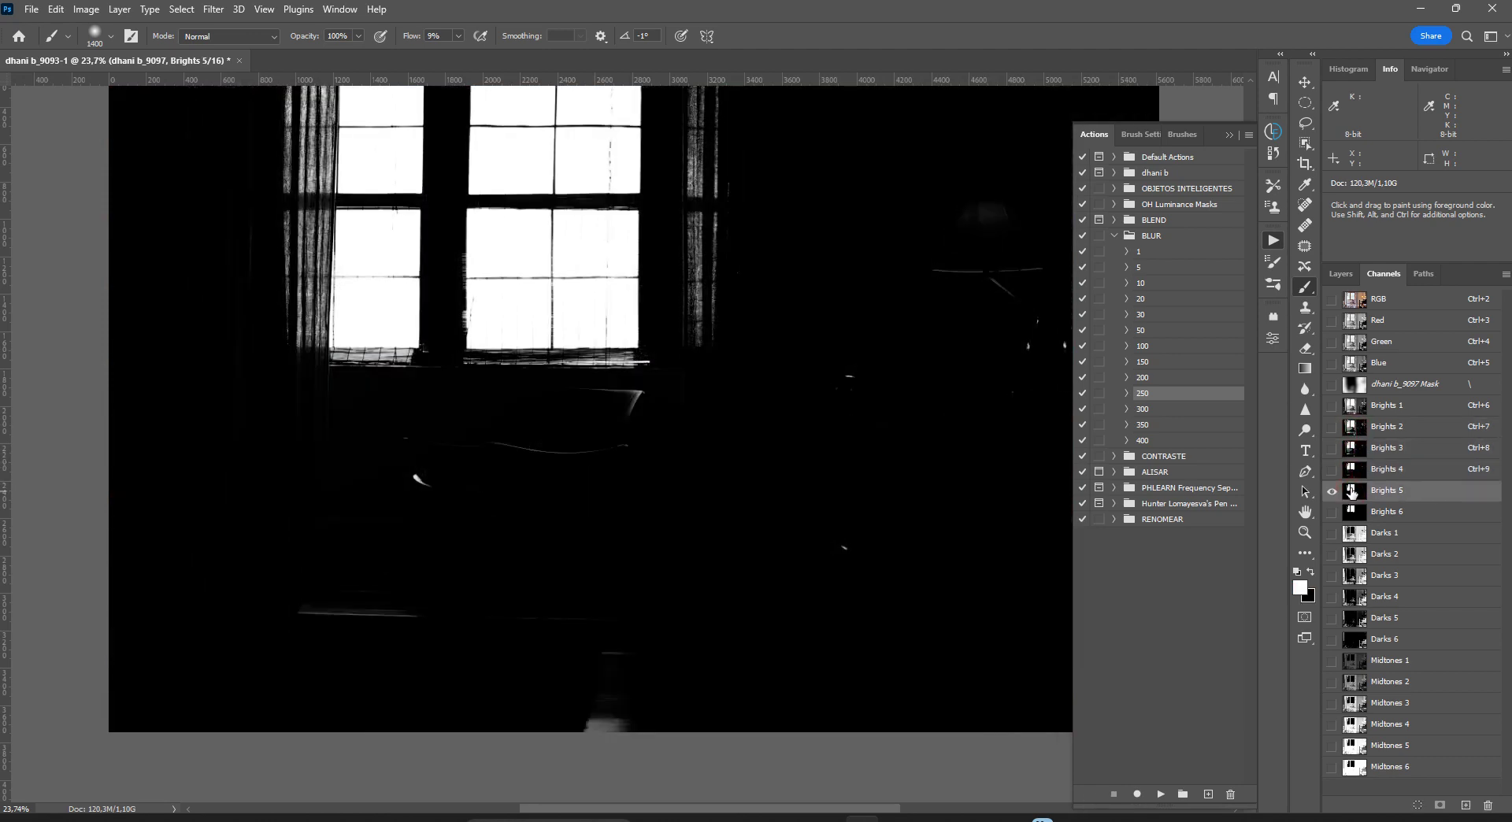
pyautogui.keyDown('ctrl'); pyautogui.click(1353, 495); pyautogui.keyUp('ctrl')
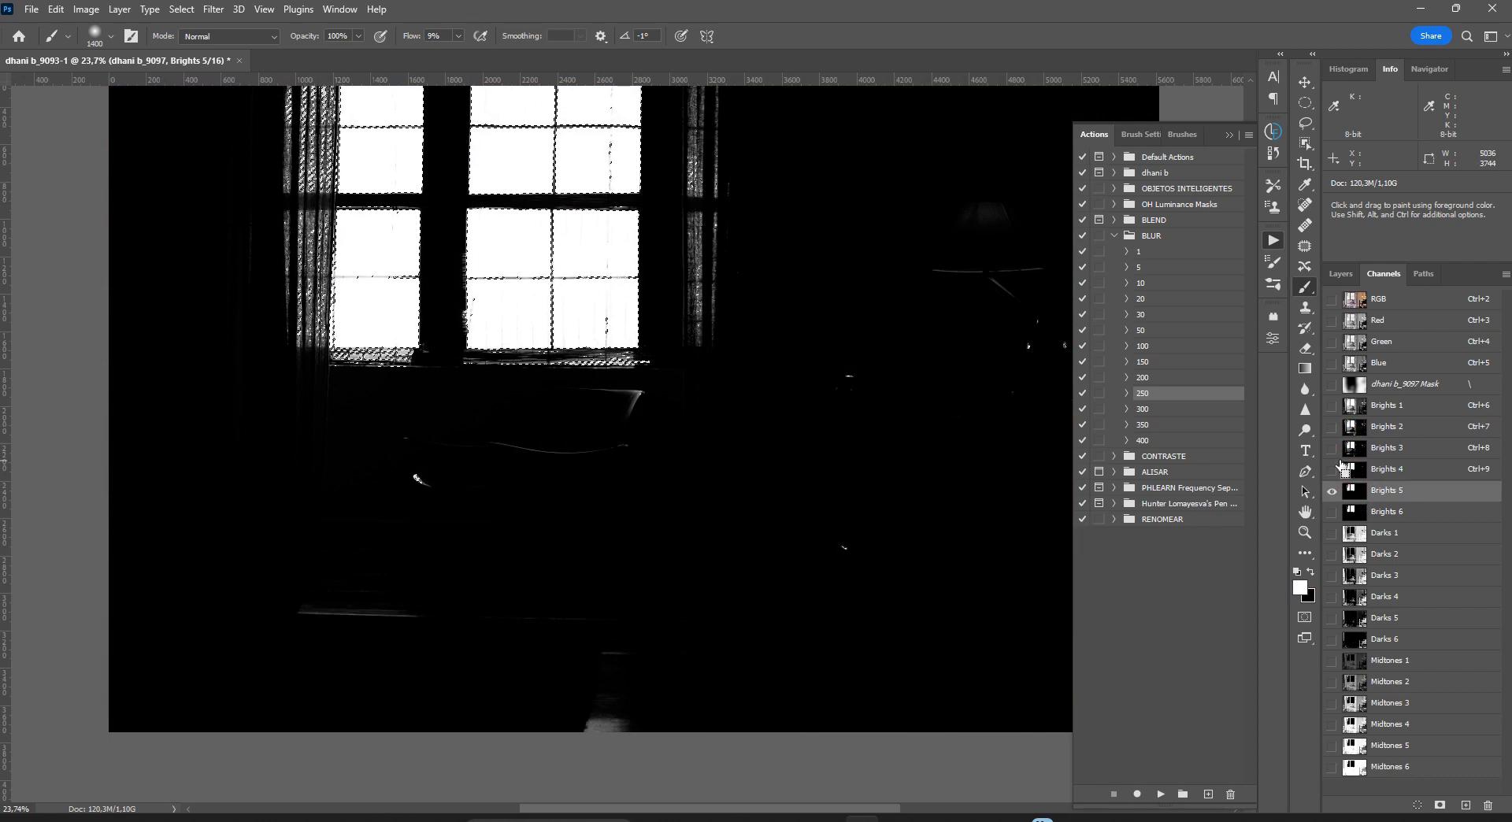
pyautogui.hotkey('ctrl', 'shift', 'i')
# Step: Paint black on the 9093 layer mask through the inverted selection around the armchair with a 500-pixel brush, and clear the selection
pyautogui.click(1374, 296)
pyautogui.click(1340, 273)
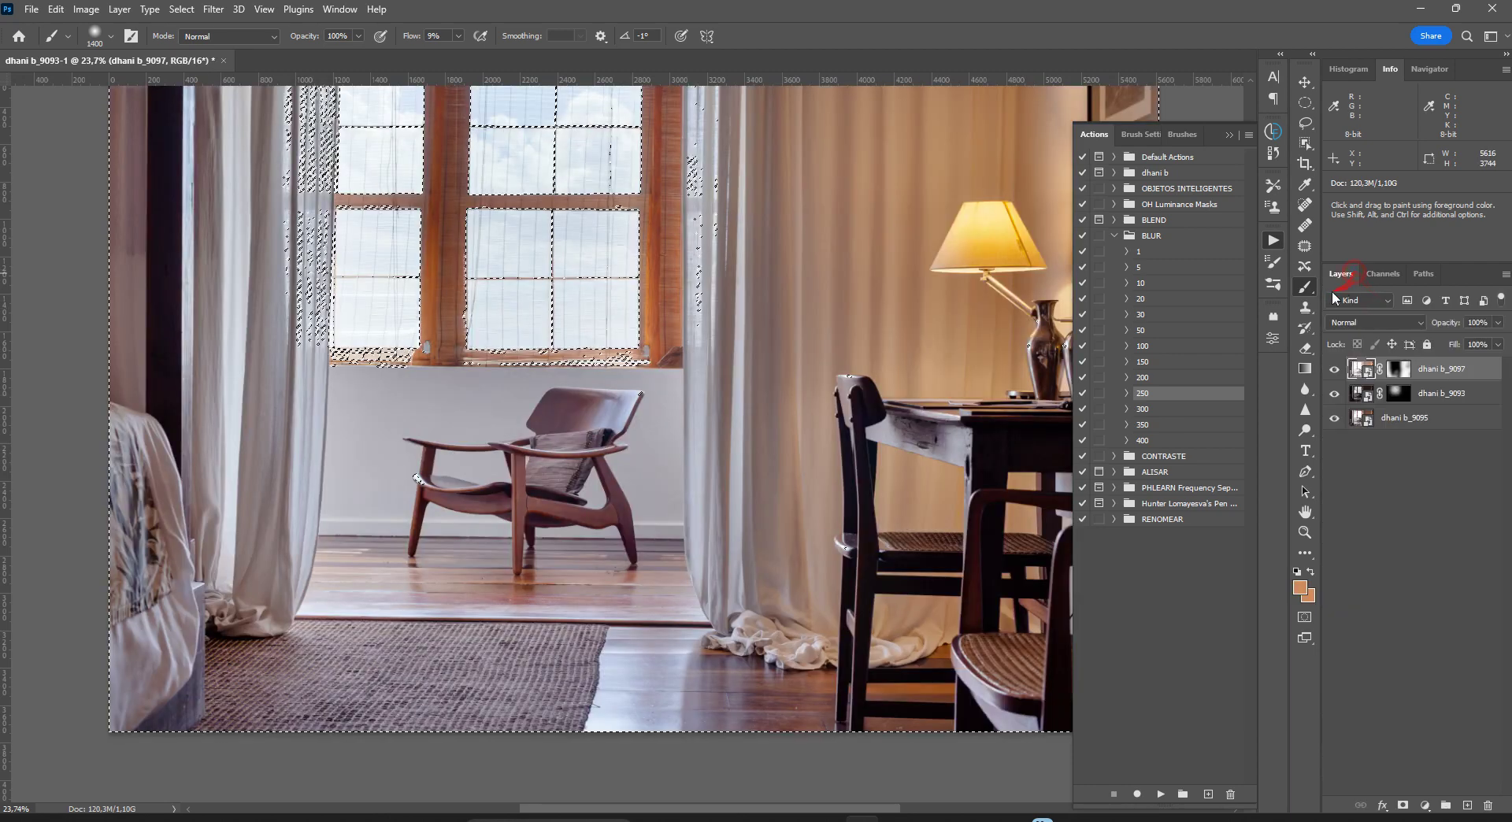
pyautogui.click(1399, 393)
pyautogui.press('x')
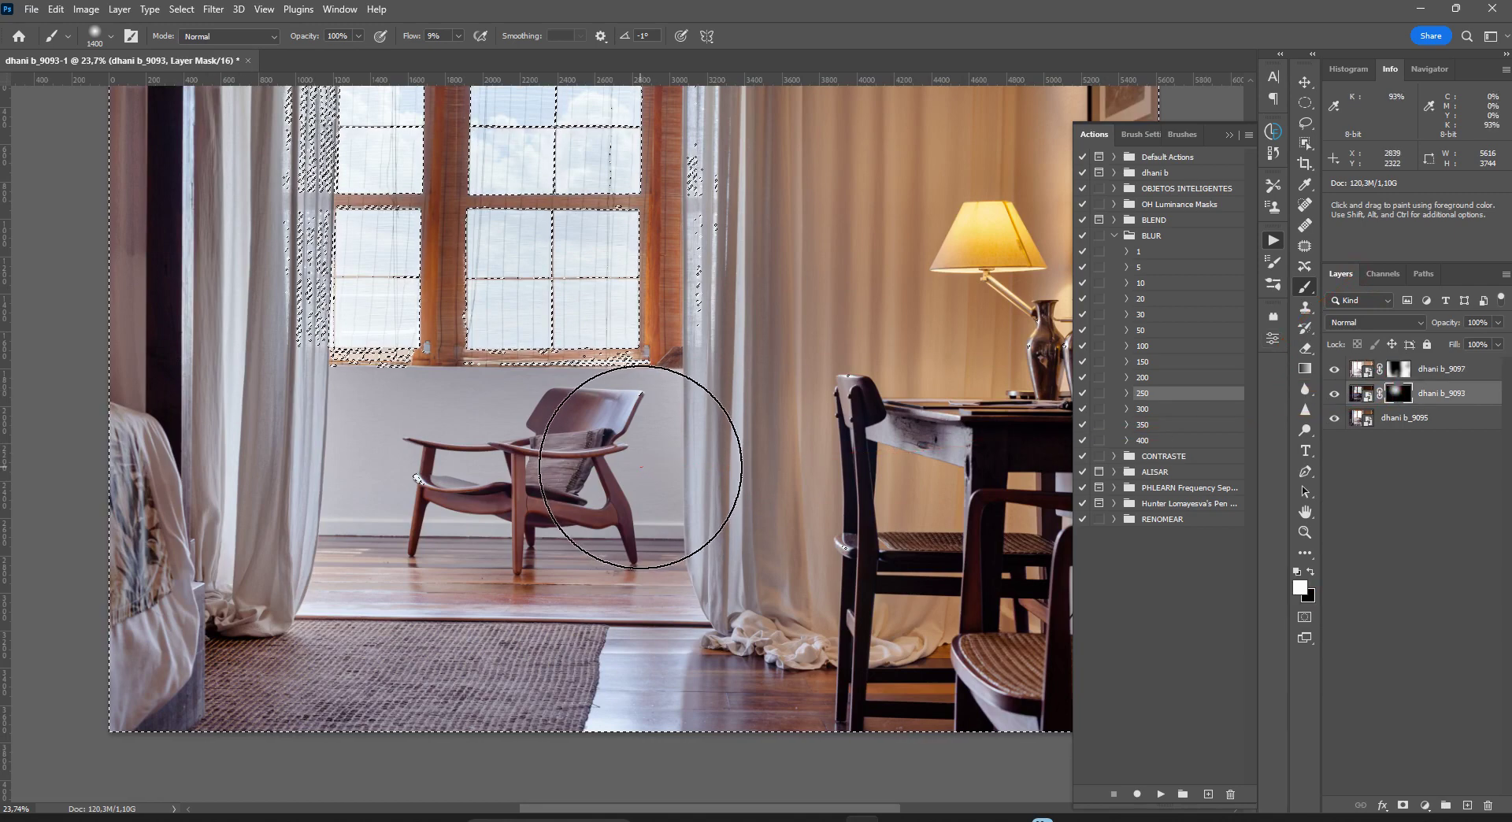
pyautogui.press('[')
pyautogui.press('[')
pyautogui.press('[')
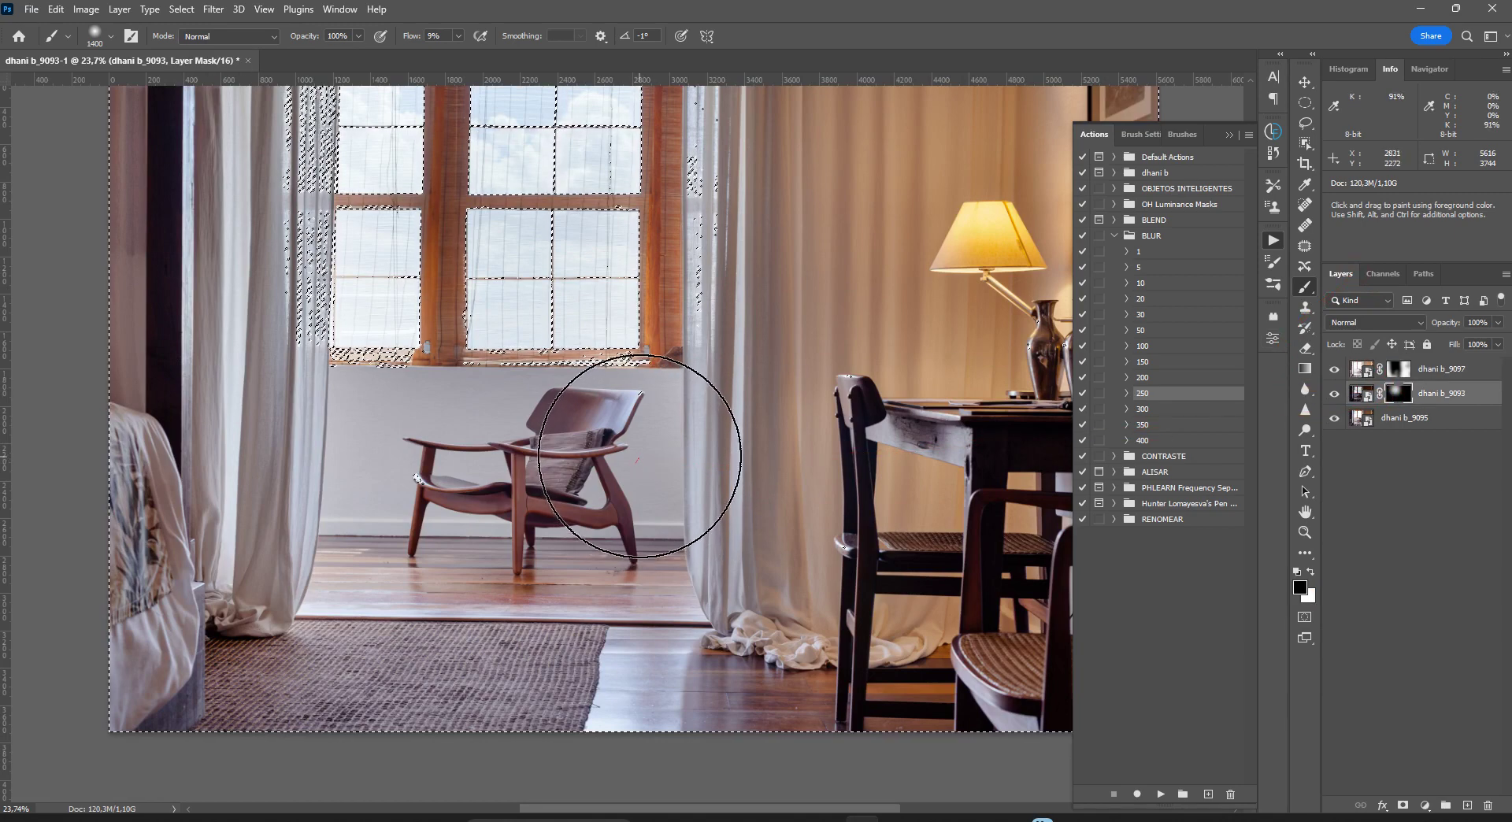
pyautogui.press('[')
pyautogui.press('[')
pyautogui.press('[')
pyautogui.press('[')
pyautogui.press('[')
pyautogui.press('[')
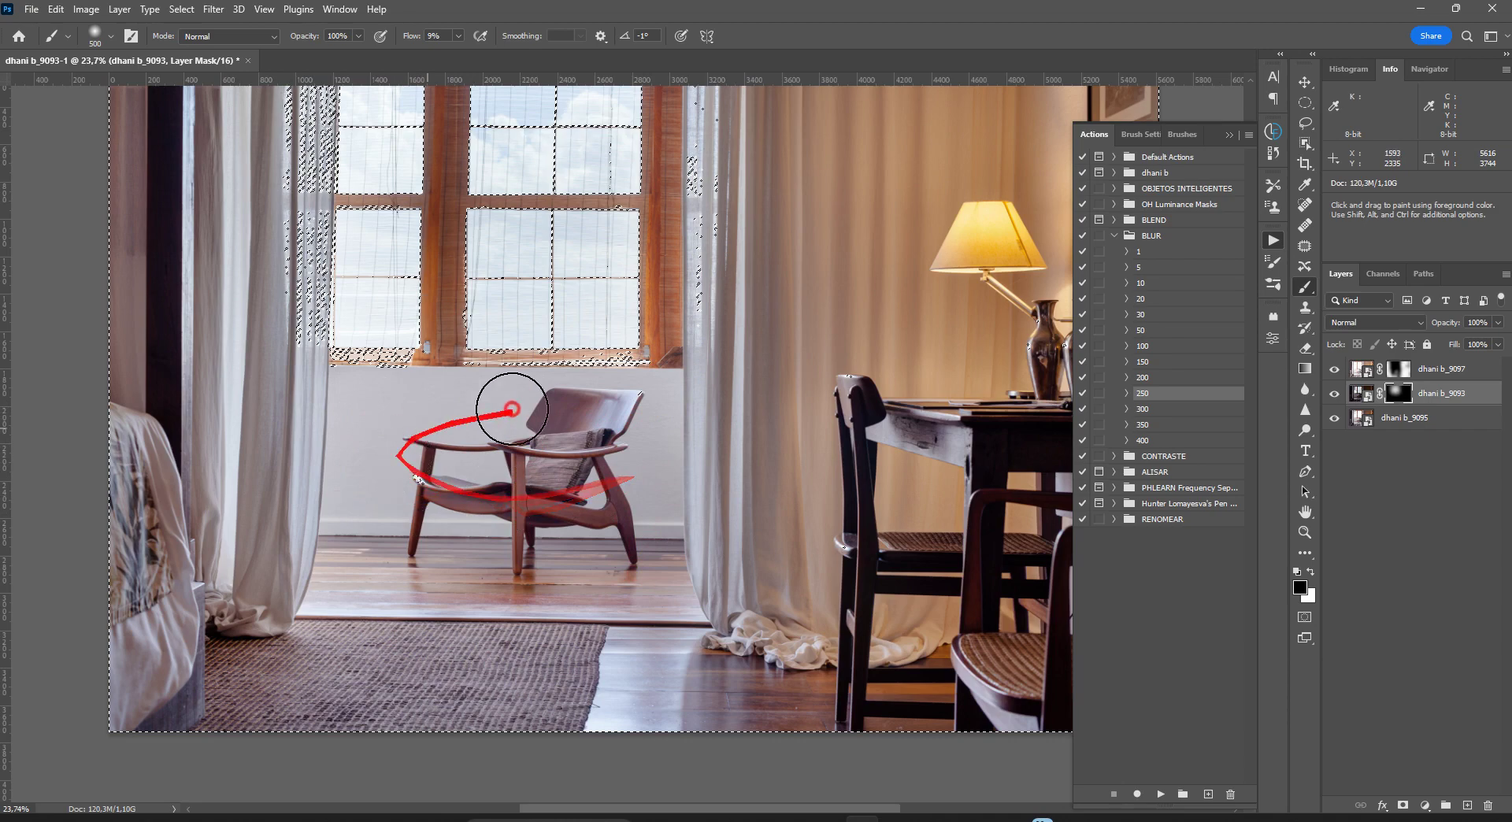
pyautogui.hotkey('ctrl', 'd')
# Step: Check the blend by switching the 9095 and 9097 layers off and on
pyautogui.click(1335, 419)
pyautogui.click(1334, 420)
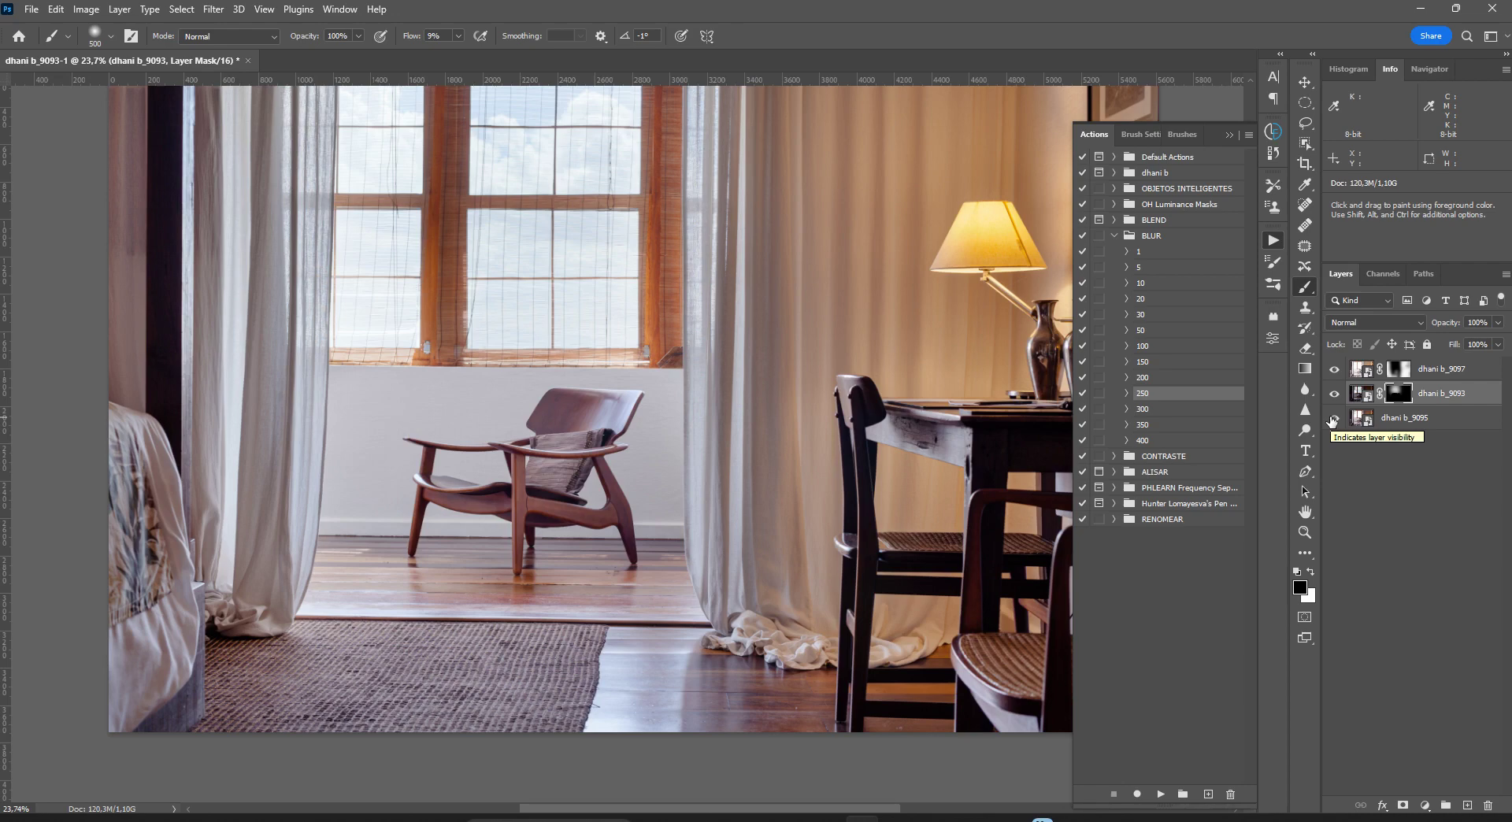
pyautogui.click(1337, 377)
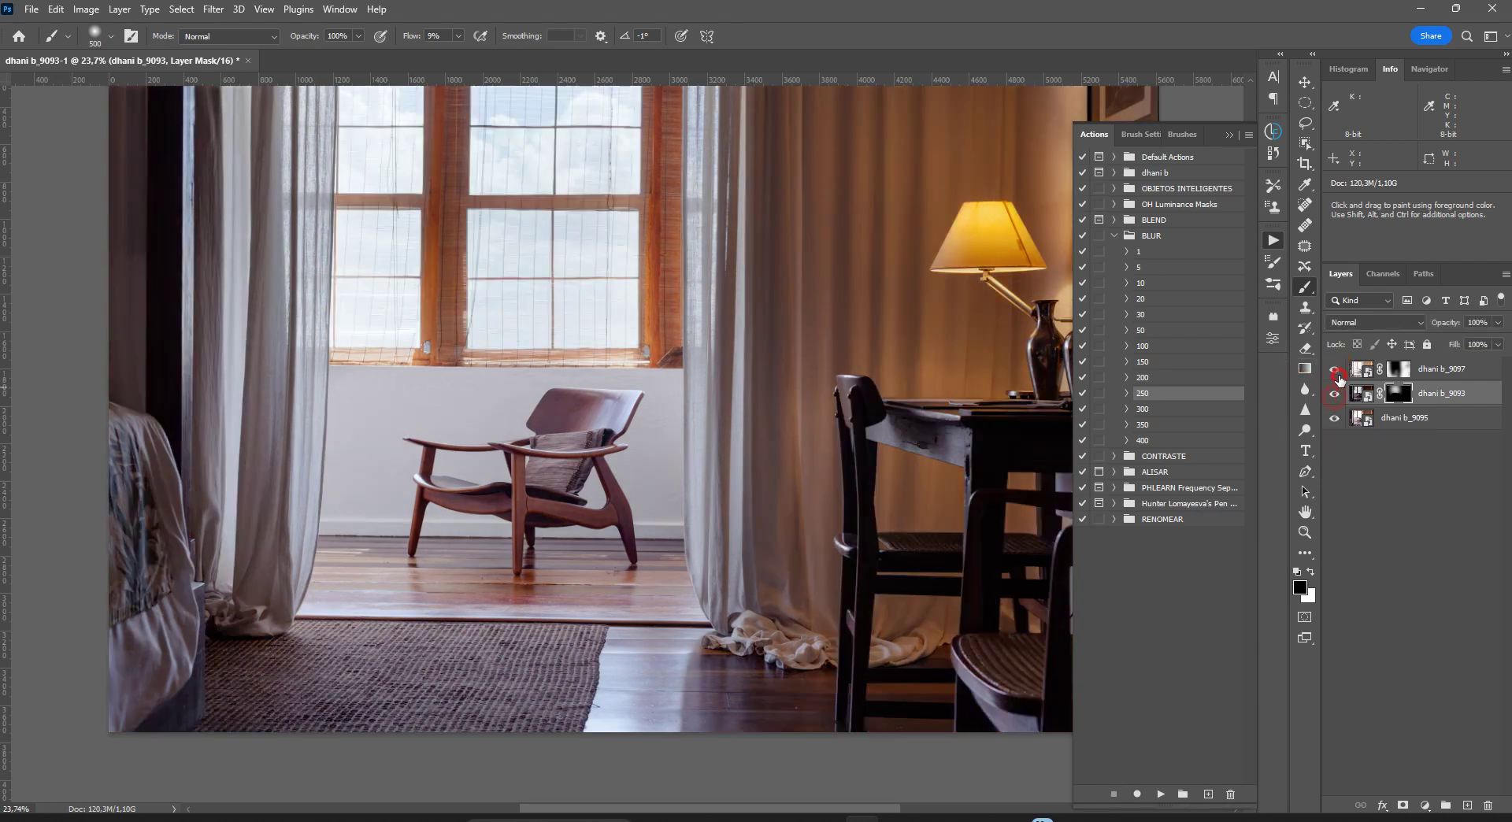
pyautogui.click(1336, 376)
# Step: In the 9095 layer's raw settings, raise Texture to +25 and neutralize the white balance to temperature 5000 and tint 0
pyautogui.click(1359, 420)
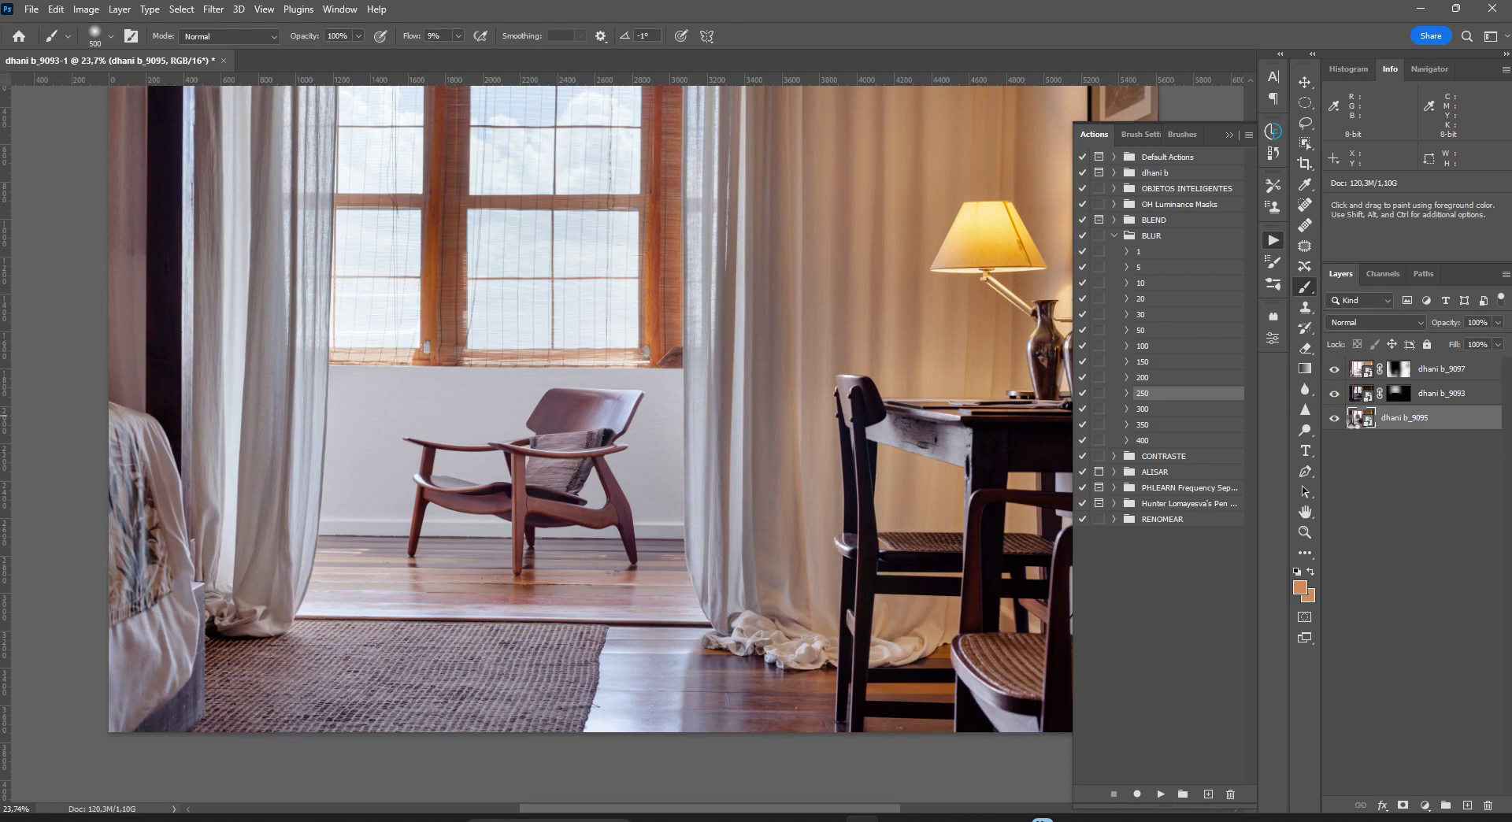
pyautogui.doubleClick(1358, 417)
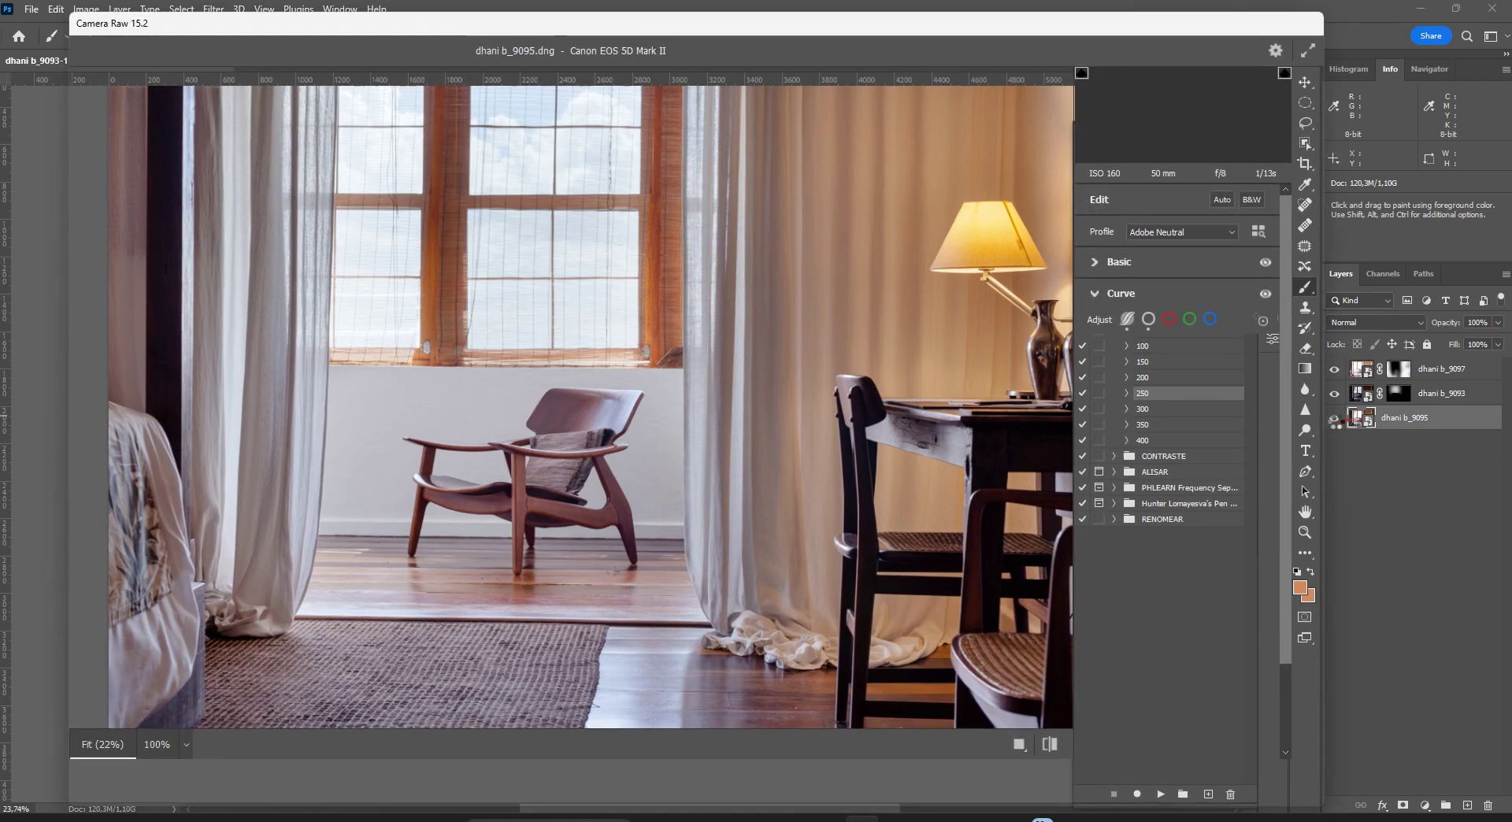
pyautogui.moveTo(1177, 627); pyautogui.dragTo(1187, 582)
pyautogui.moveTo(1124, 630); pyautogui.dragTo(1127, 628)
pyautogui.click(1102, 265)
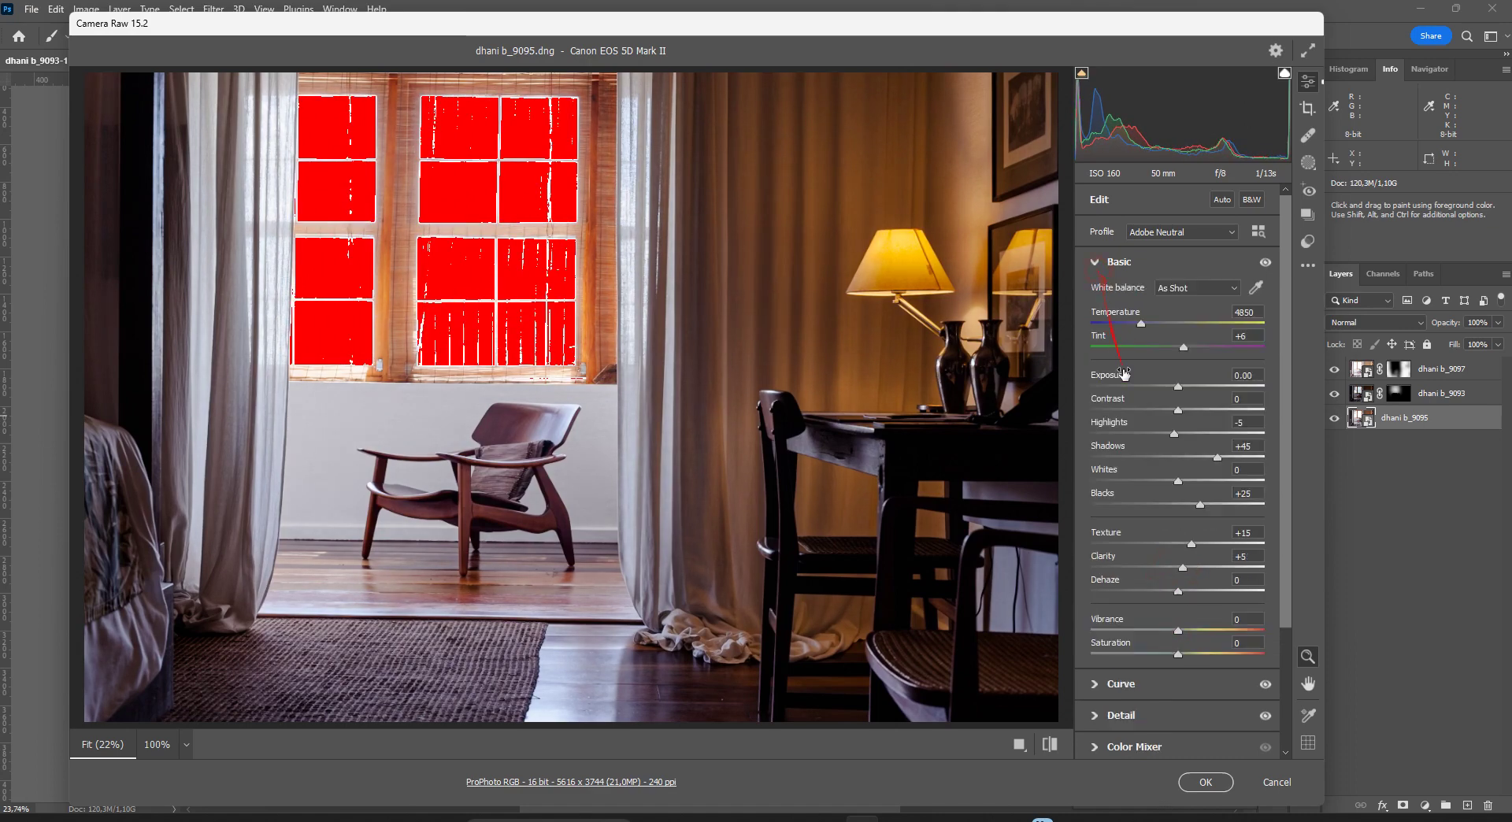
pyautogui.moveTo(1190, 545); pyautogui.dragTo(1203, 549)
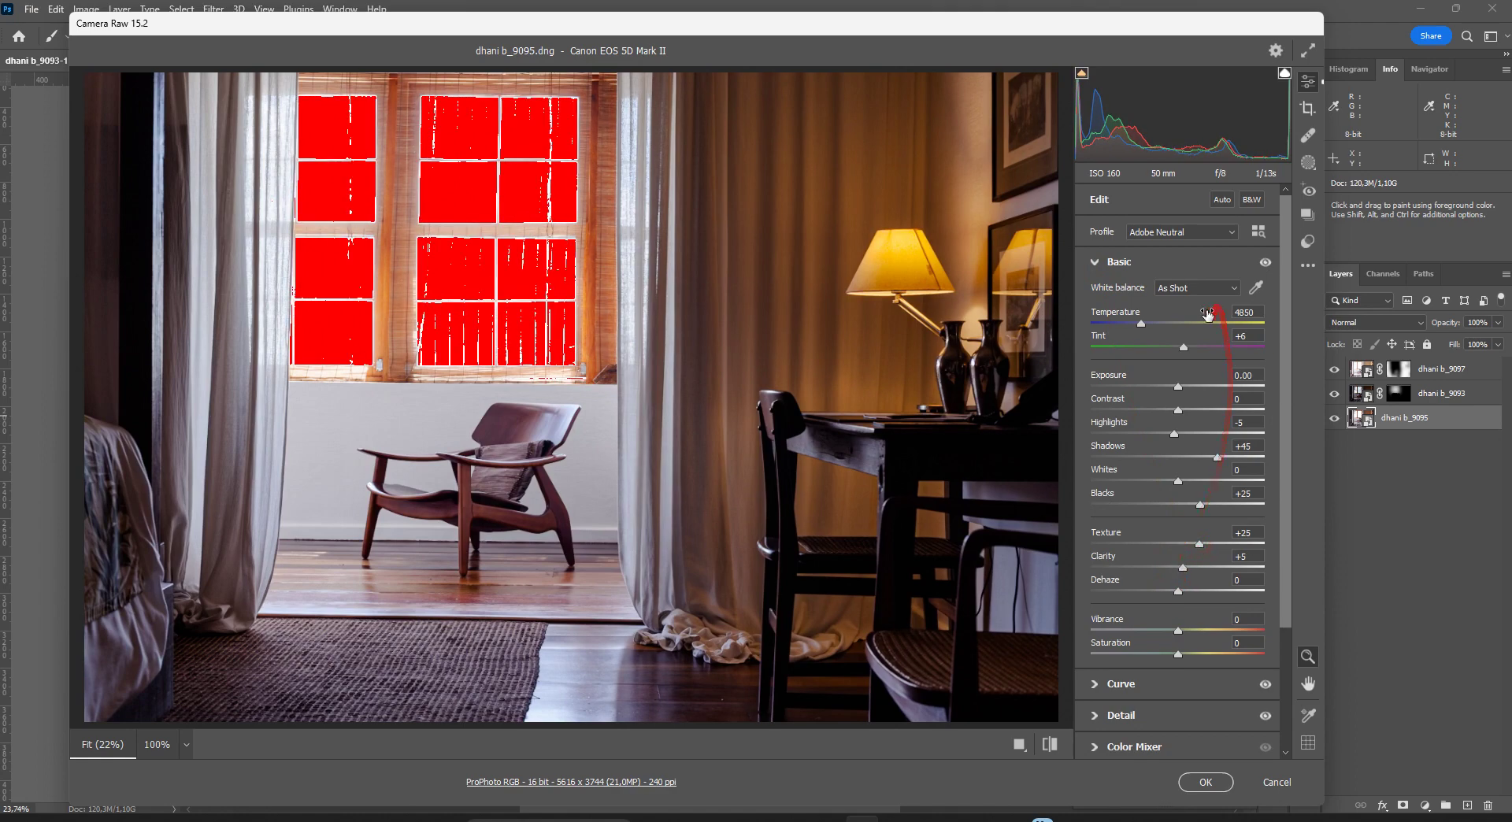
pyautogui.click(434, 399)
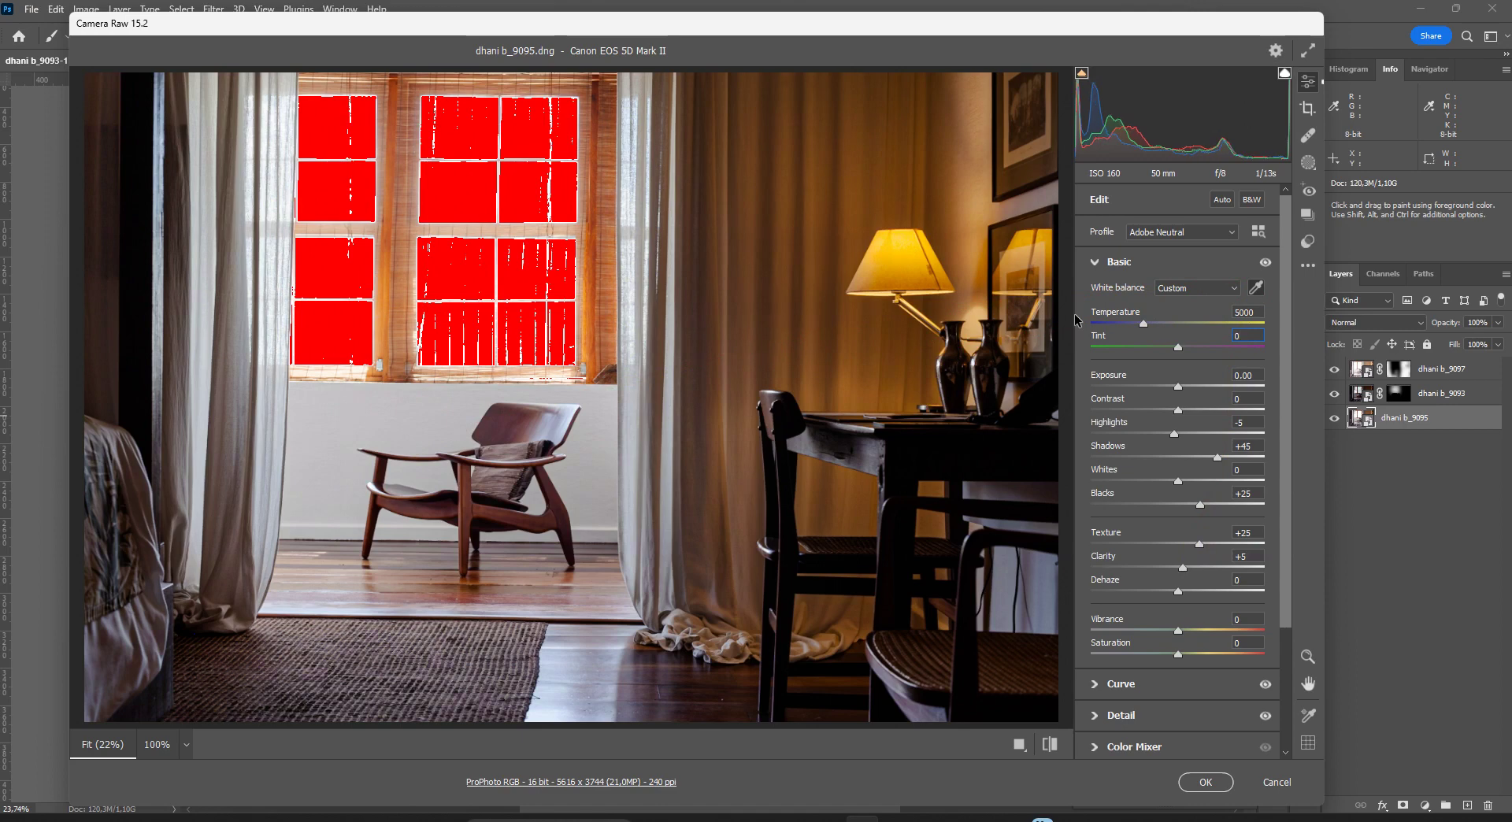
pyautogui.click(1203, 782)
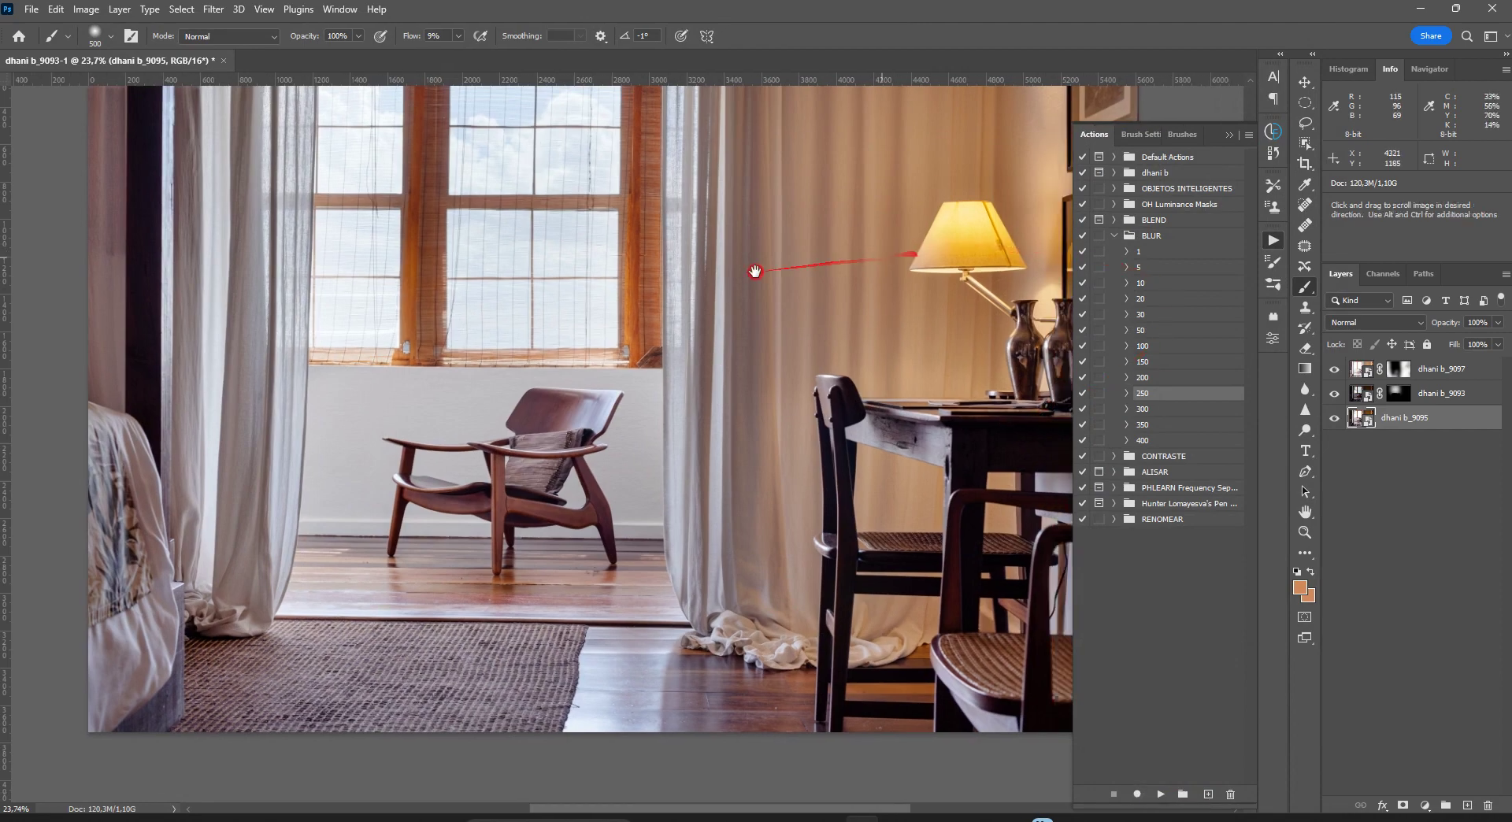
# Step: In the 9097 layer's raw settings, add a radial gradient mask around the lamp with Highlights -69 and Exposure -0.10
pyautogui.hscroll(5, 757, 271)
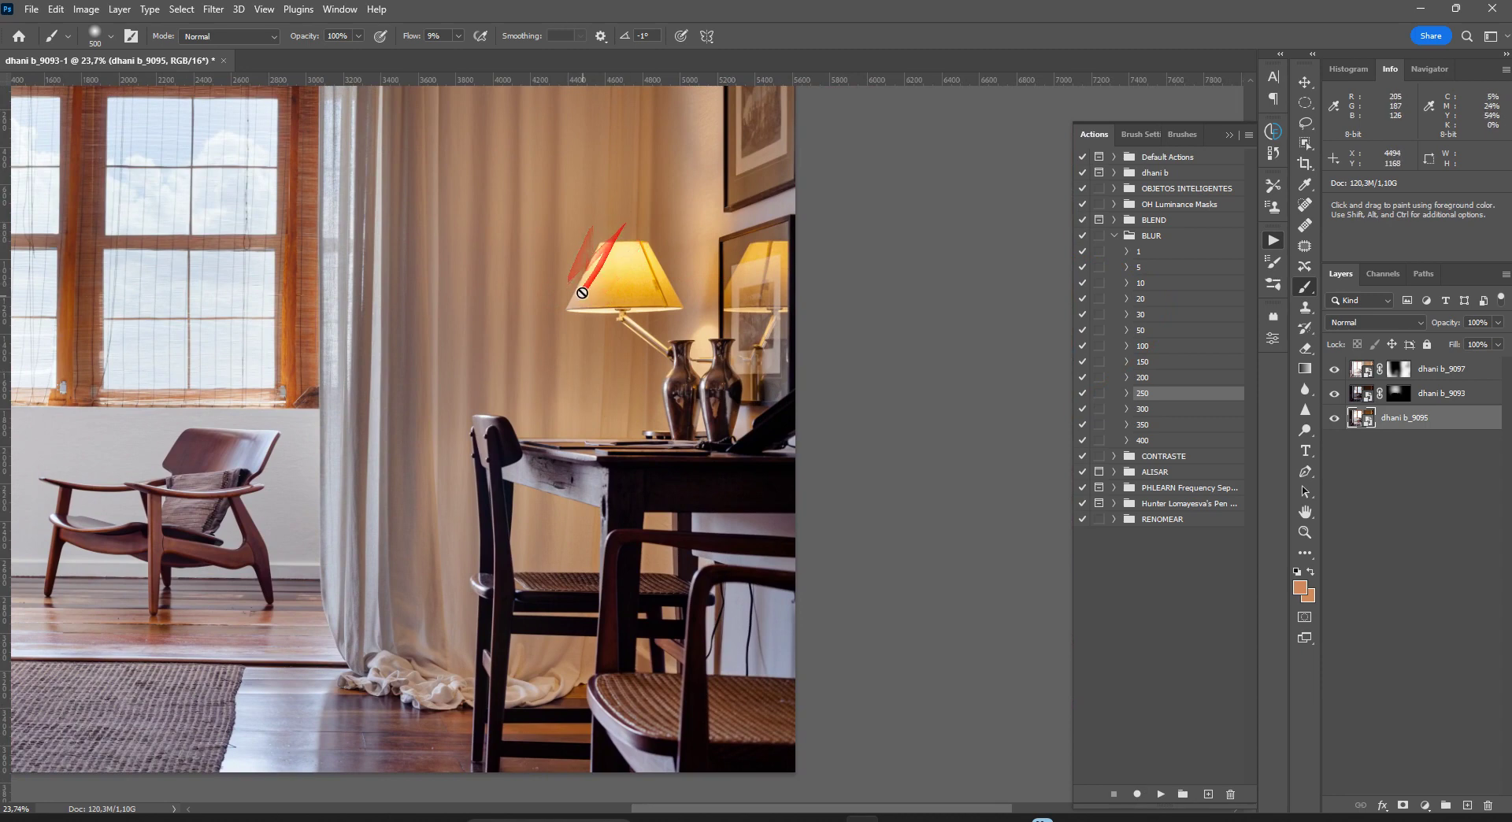
pyautogui.click(1358, 374)
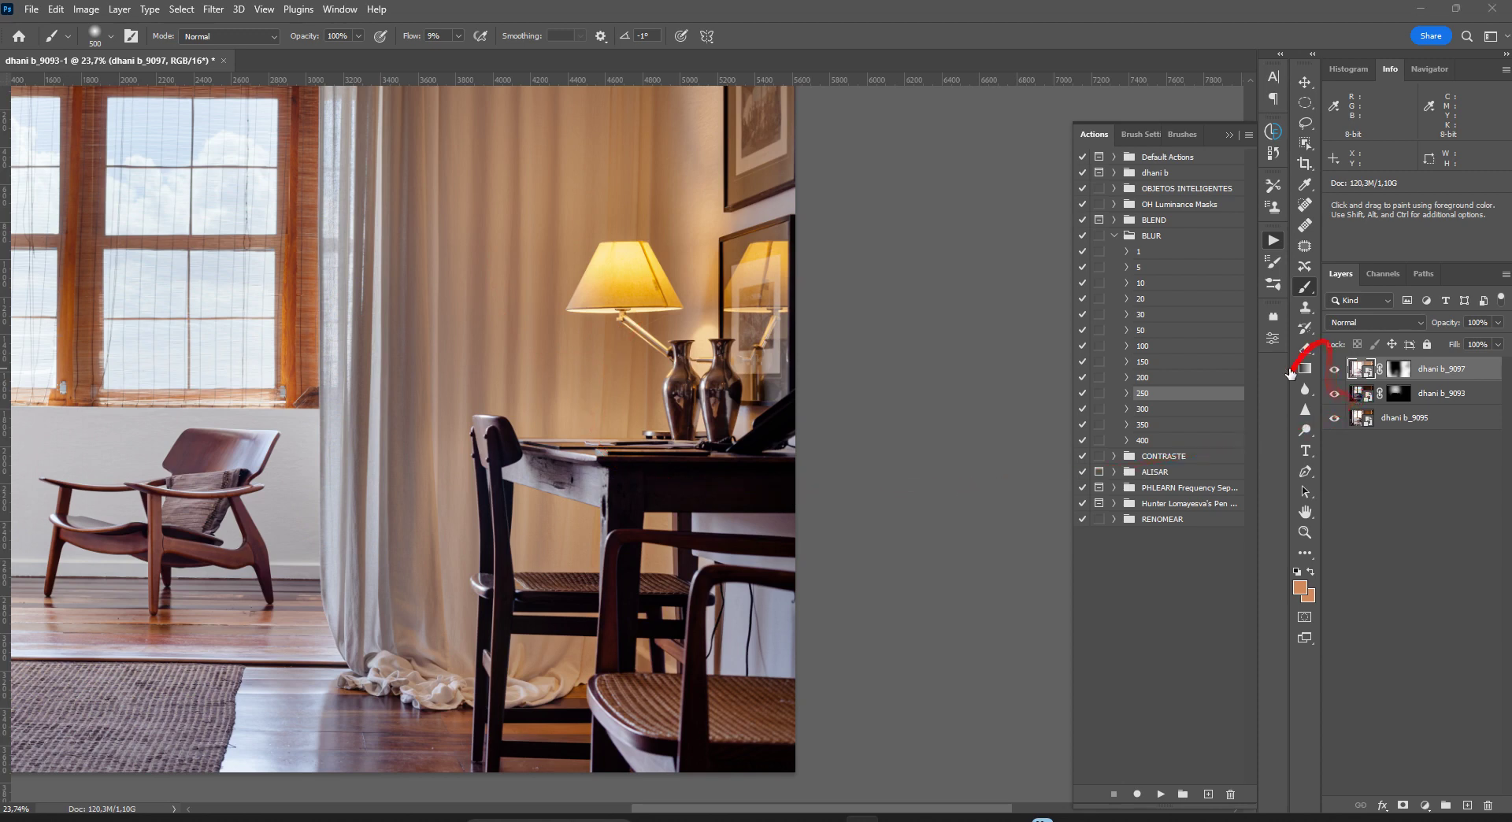
pyautogui.doubleClick(1358, 368)
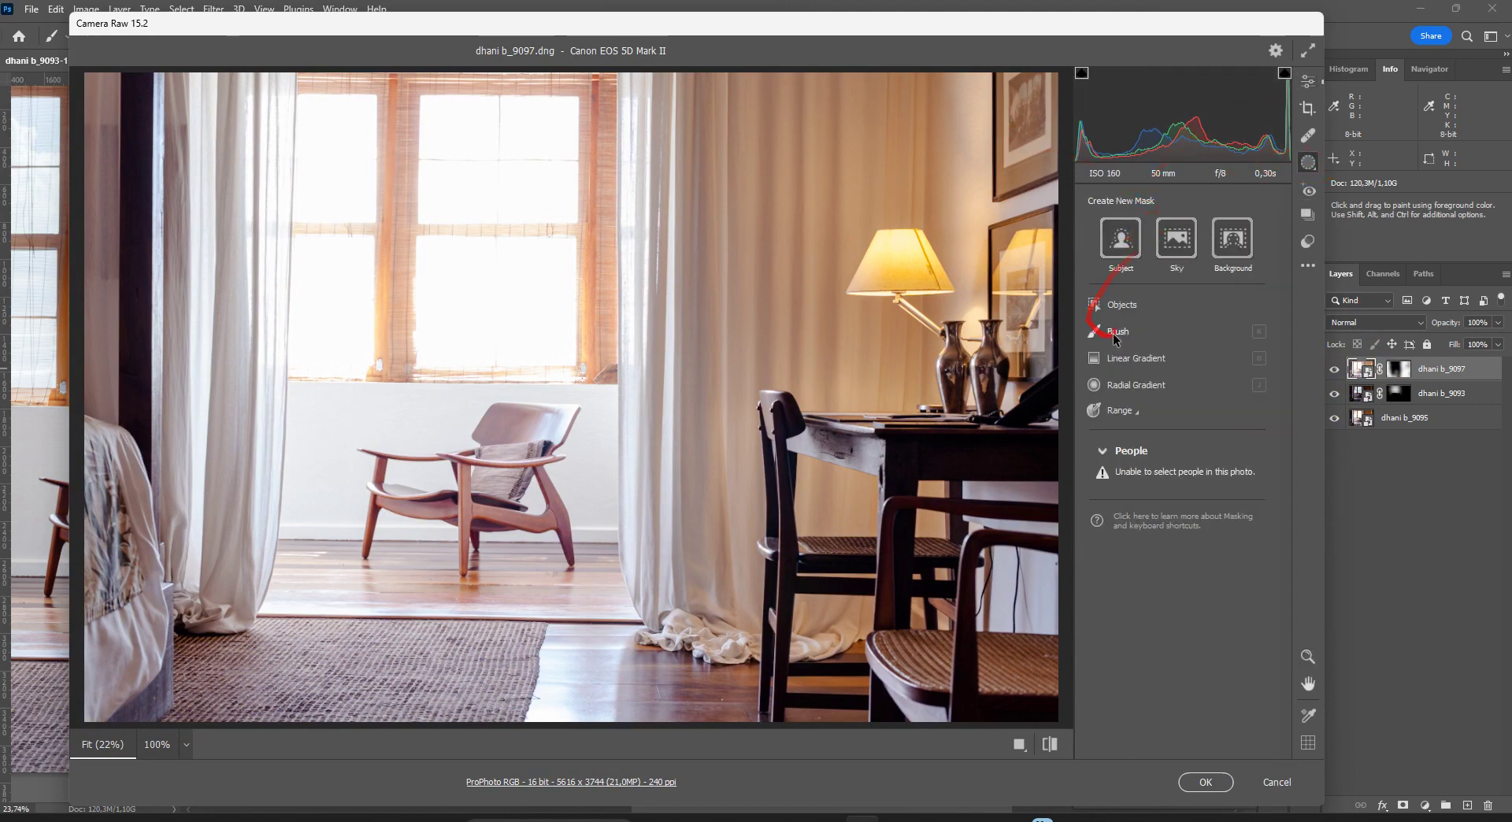
pyautogui.click(1127, 391)
pyautogui.moveTo(900, 262); pyautogui.dragTo(981, 334)
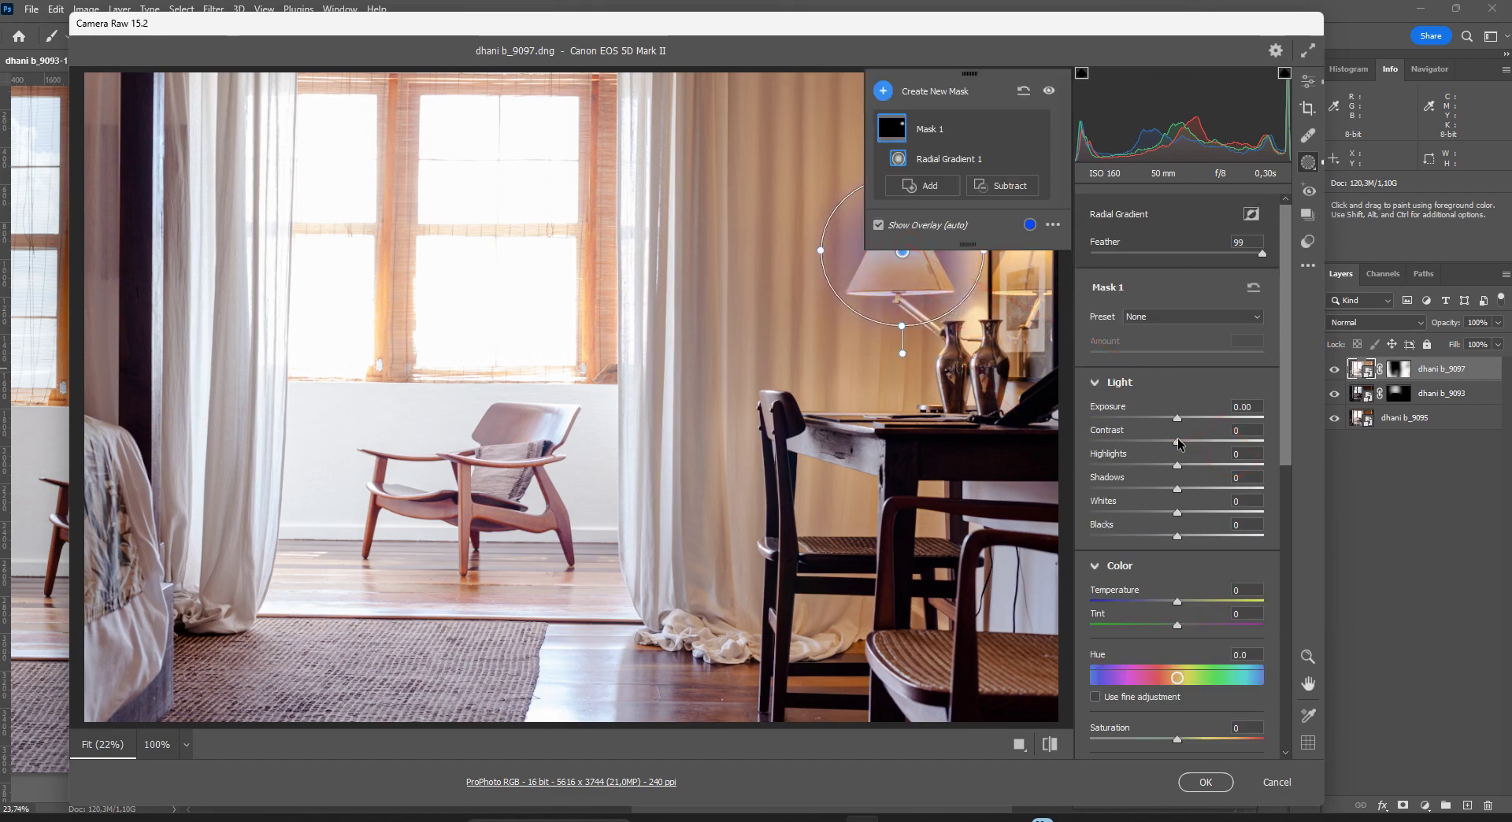
pyautogui.press('y')
pyautogui.moveTo(969, 75); pyautogui.dragTo(319, 159)
pyautogui.moveTo(1178, 465); pyautogui.dragTo(1124, 467)
pyautogui.moveTo(1177, 417); pyautogui.dragTo(1175, 422)
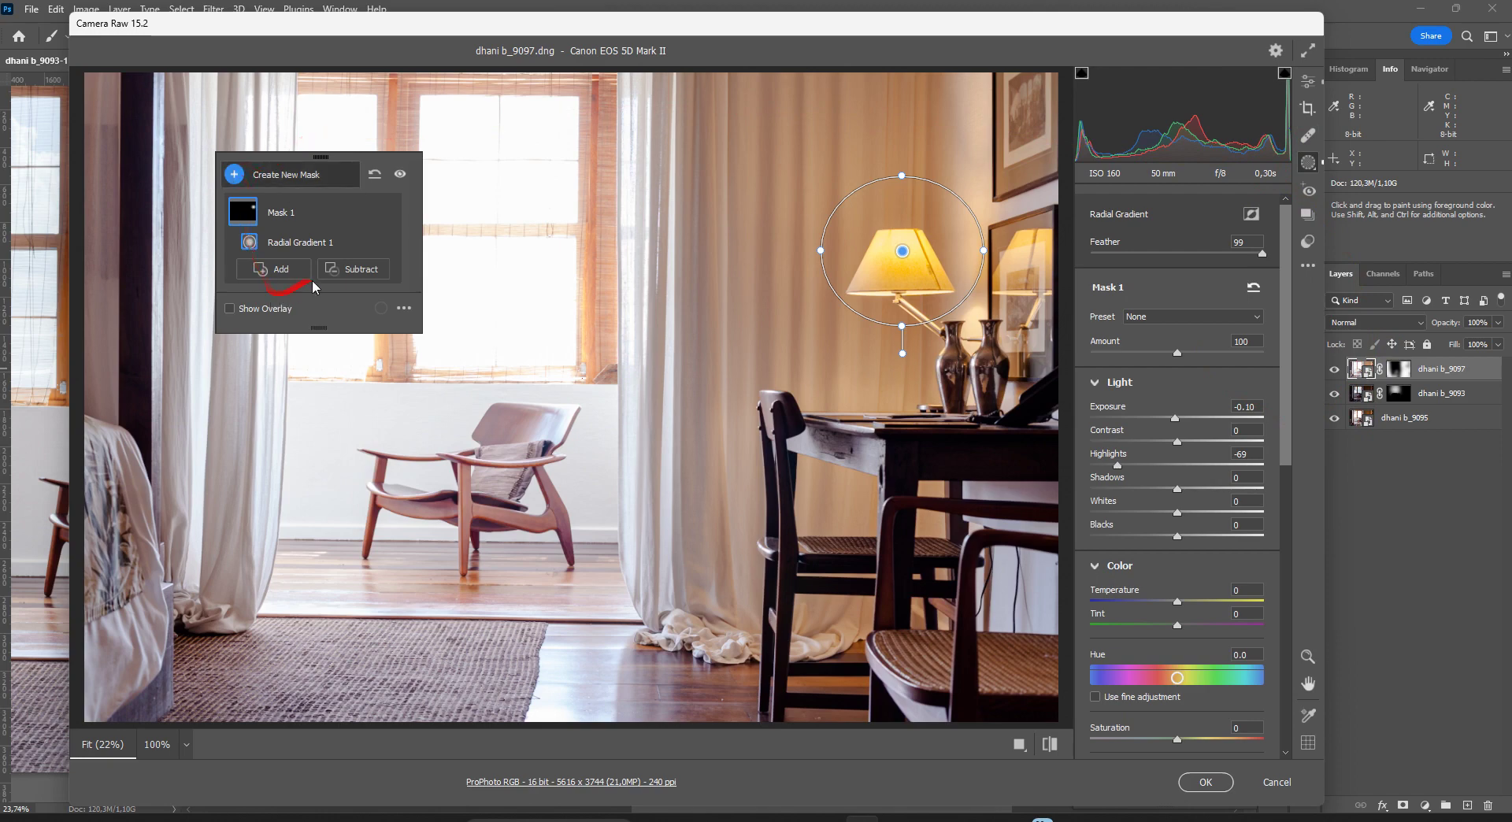
# Step: Add a Color Range mask sampled from the curtain beside the lamp, slightly lower its temperature, tint and exposure, and apply the raw edits
pyautogui.click(235, 174)
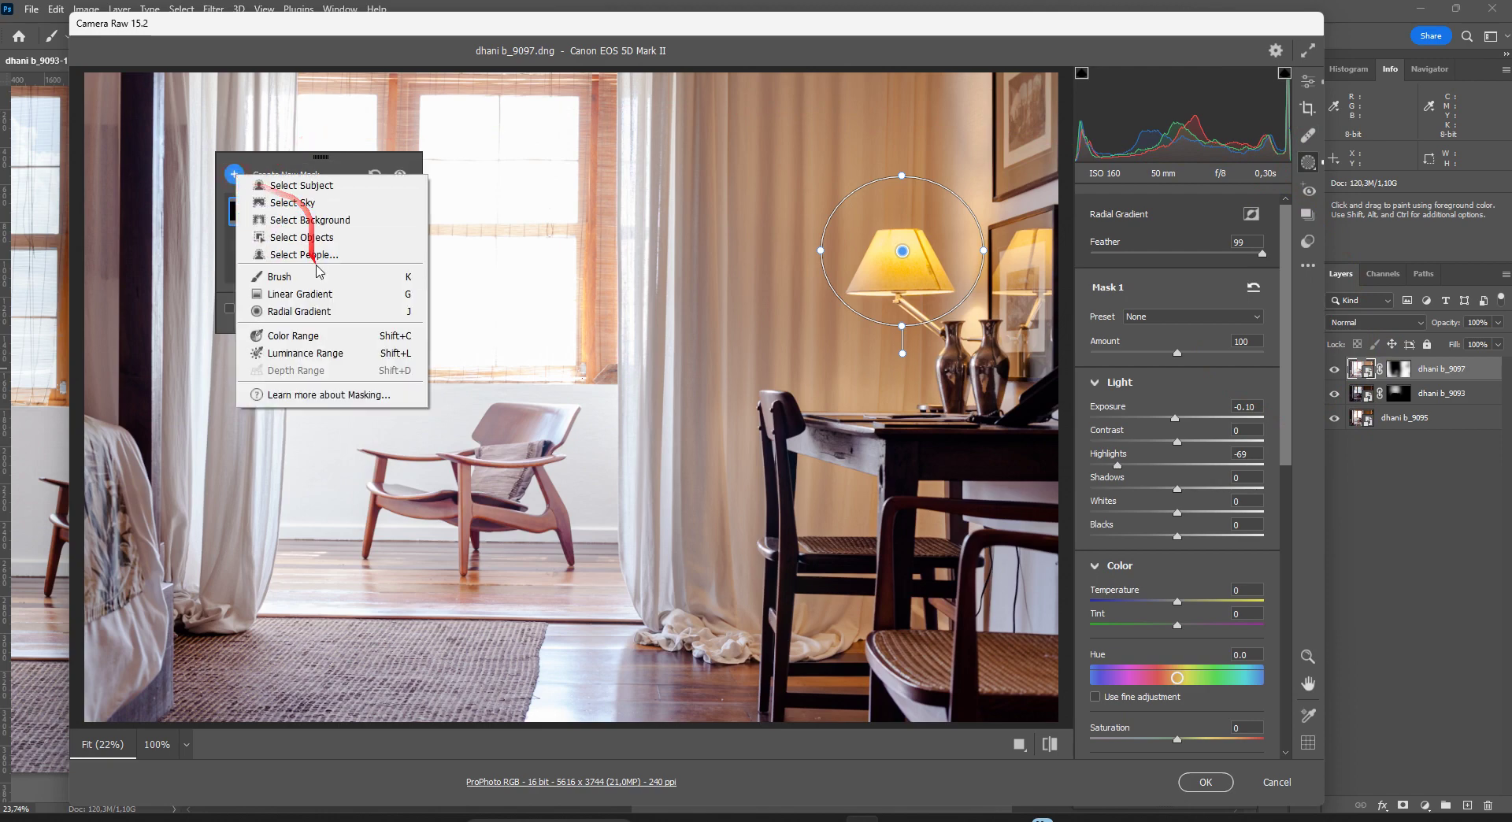
pyautogui.click(308, 338)
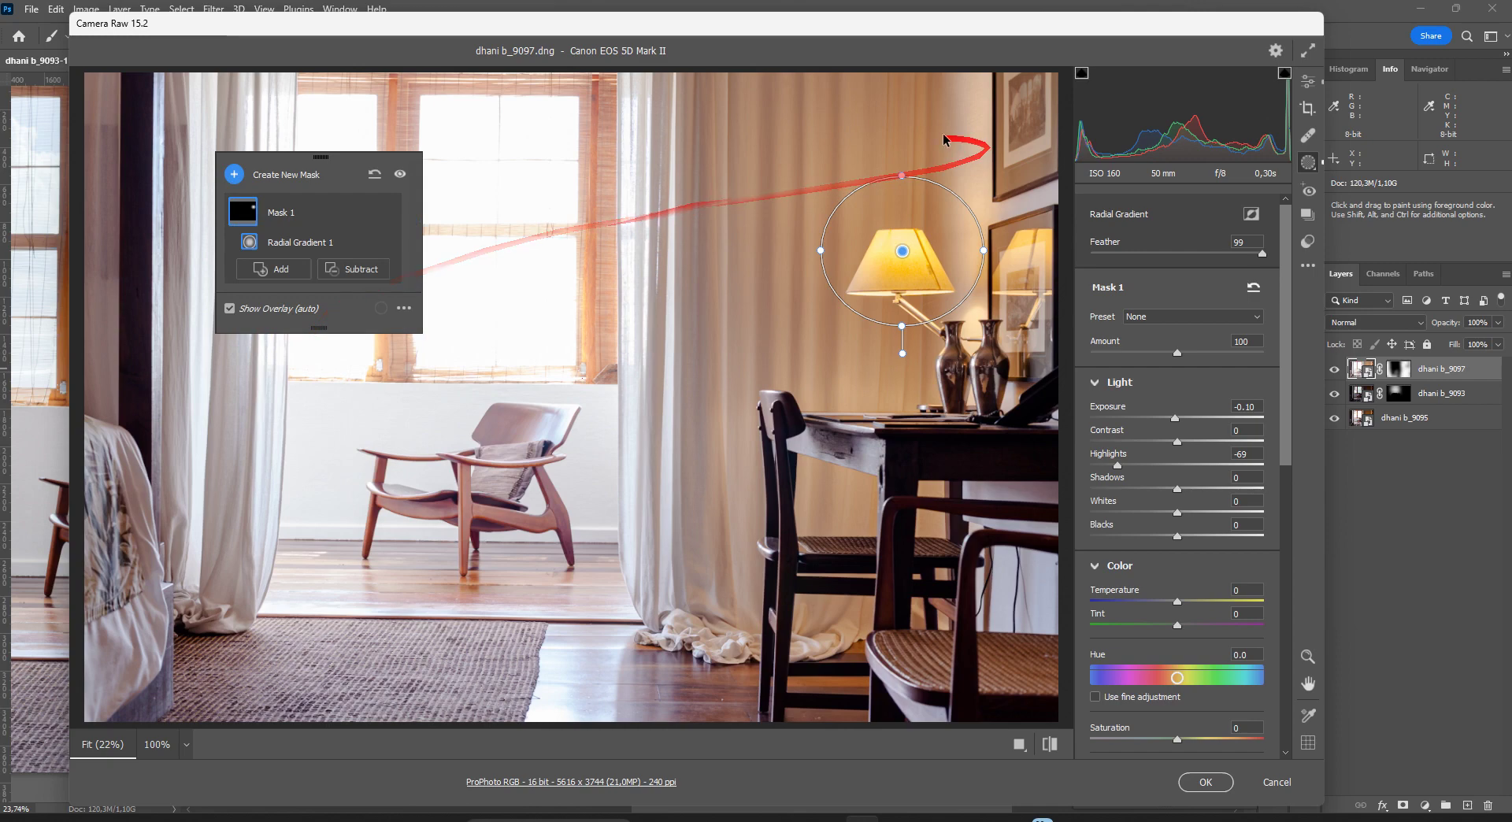
pyautogui.click(899, 139)
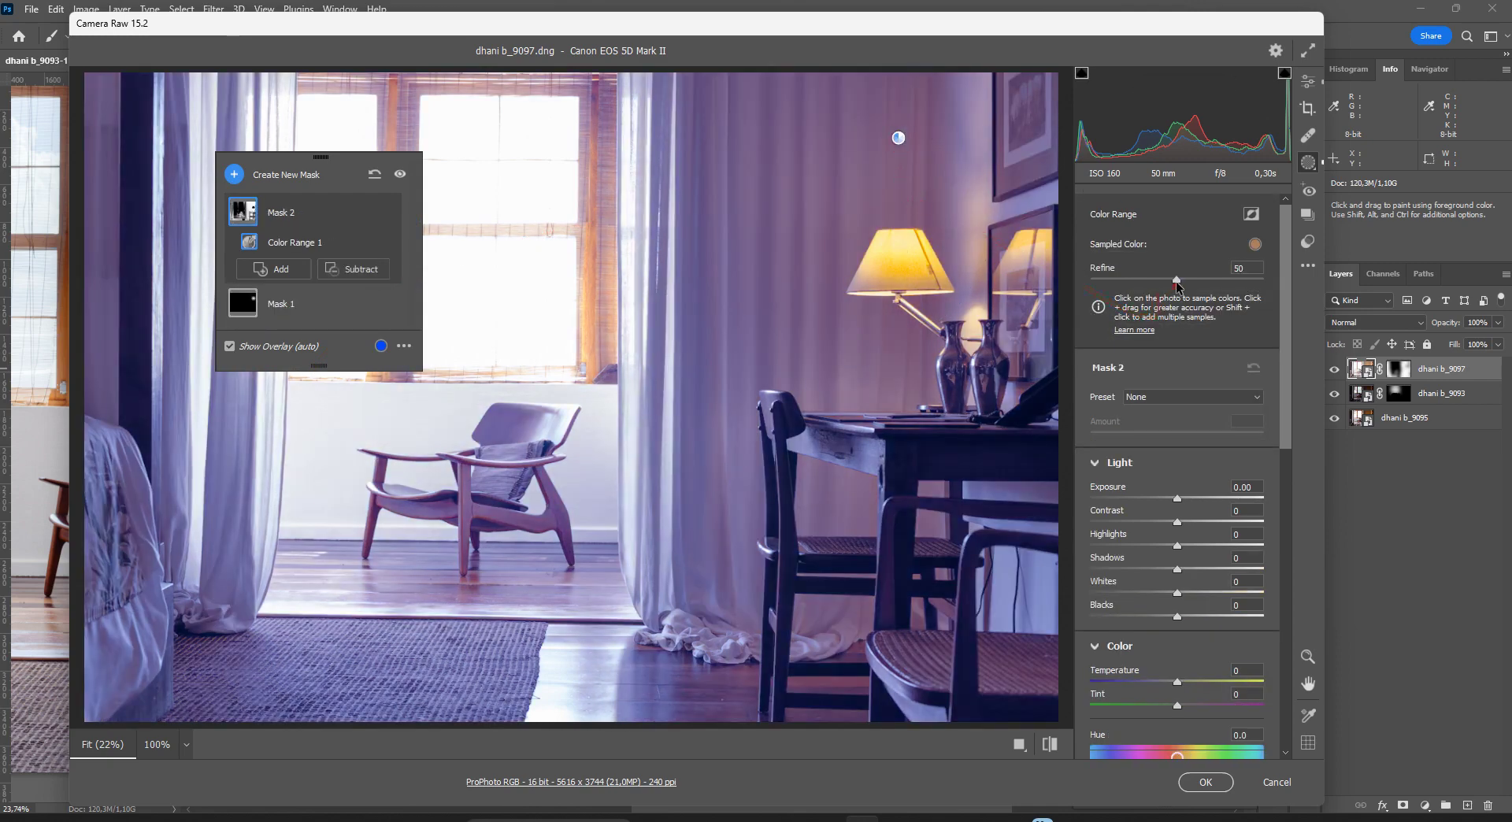
pyautogui.moveTo(1166, 286); pyautogui.dragTo(1172, 286)
pyautogui.moveTo(1286, 437); pyautogui.dragTo(1289, 473)
pyautogui.moveTo(1177, 602); pyautogui.dragTo(1168, 602)
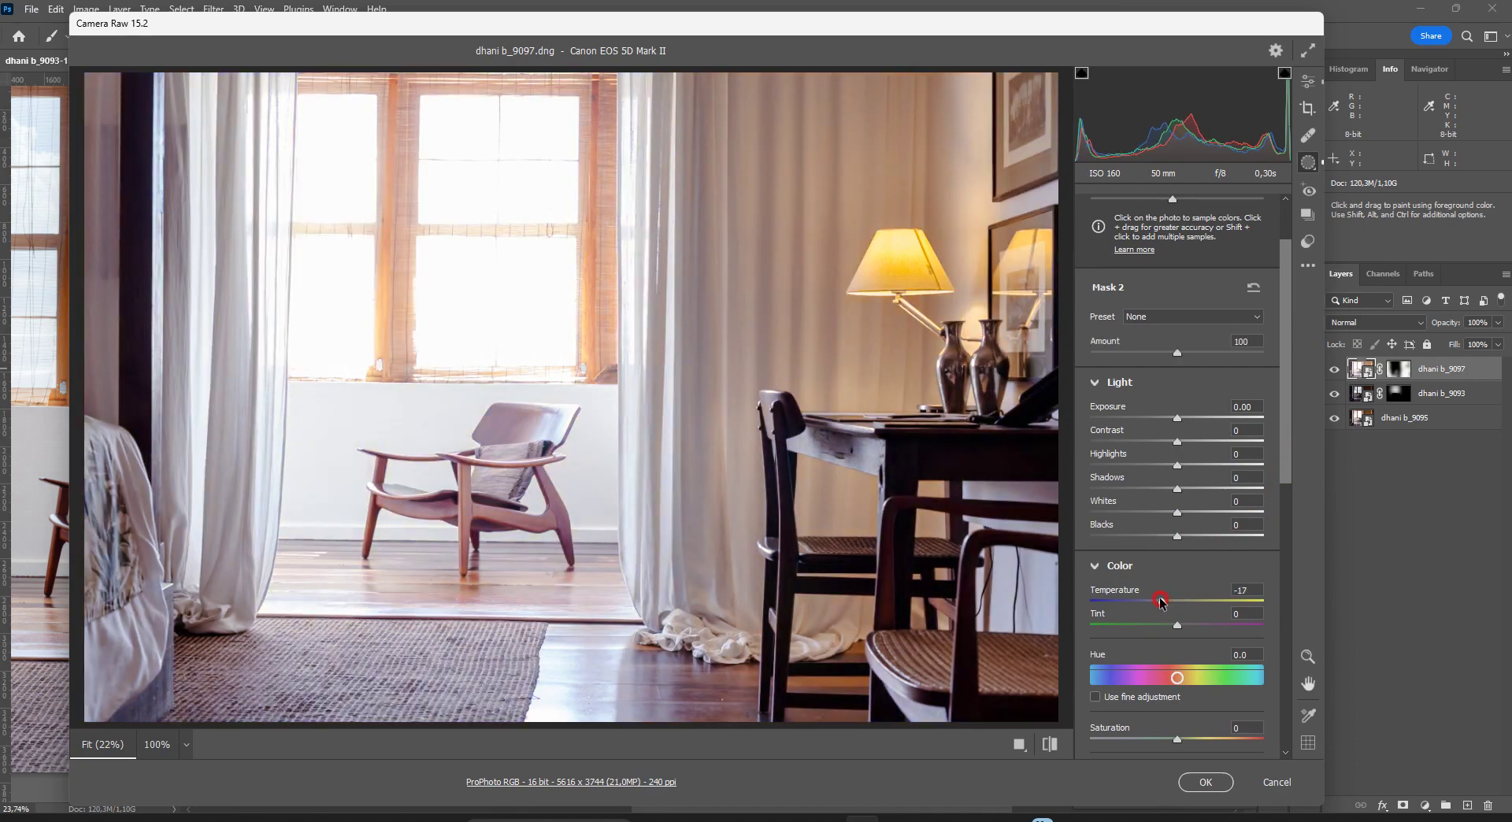
pyautogui.moveTo(1176, 624)
pyautogui.mouseDown()
pyautogui.moveTo(1193, 628)
pyautogui.moveTo(1174, 626)
pyautogui.mouseUp()
pyautogui.moveTo(1177, 418); pyautogui.dragTo(1172, 424)
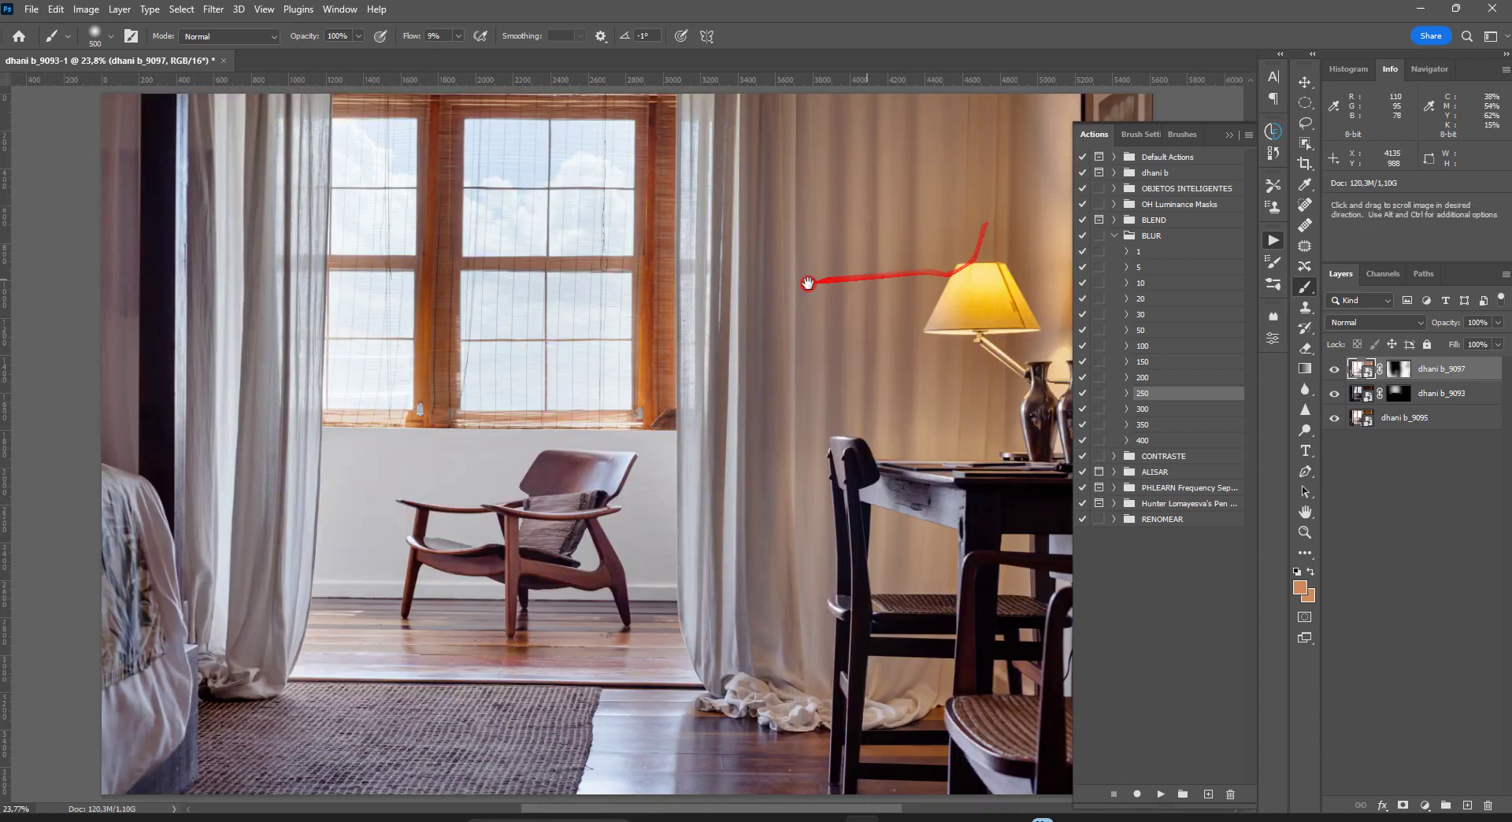
# Step: Add a Curves adjustment above the 9097 layer and set its gray point from the warm wall beside the framed pictures
pyautogui.moveTo(807, 283); pyautogui.dragTo(564, 290)
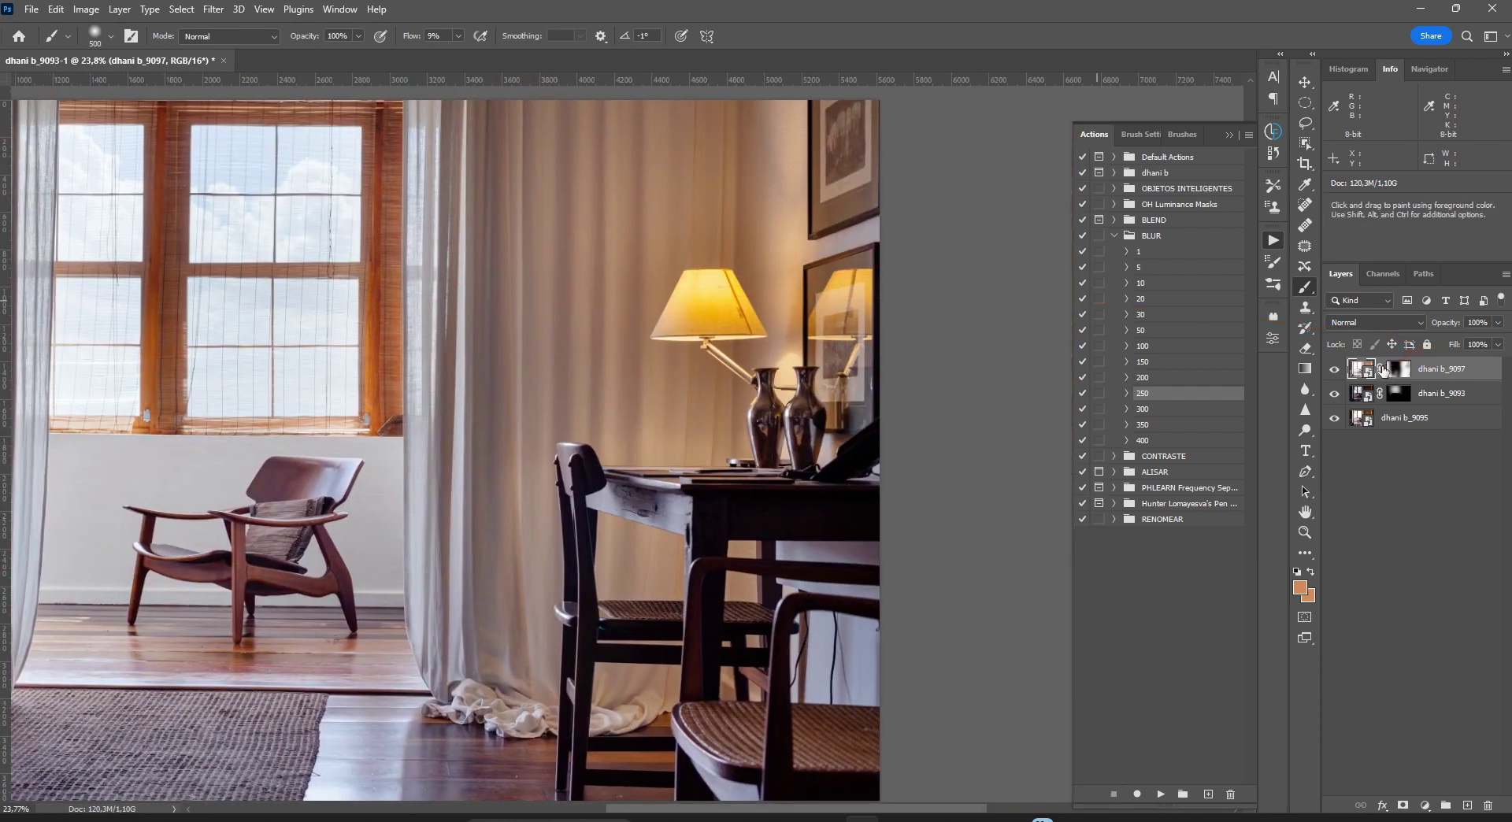
pyautogui.click(1374, 370)
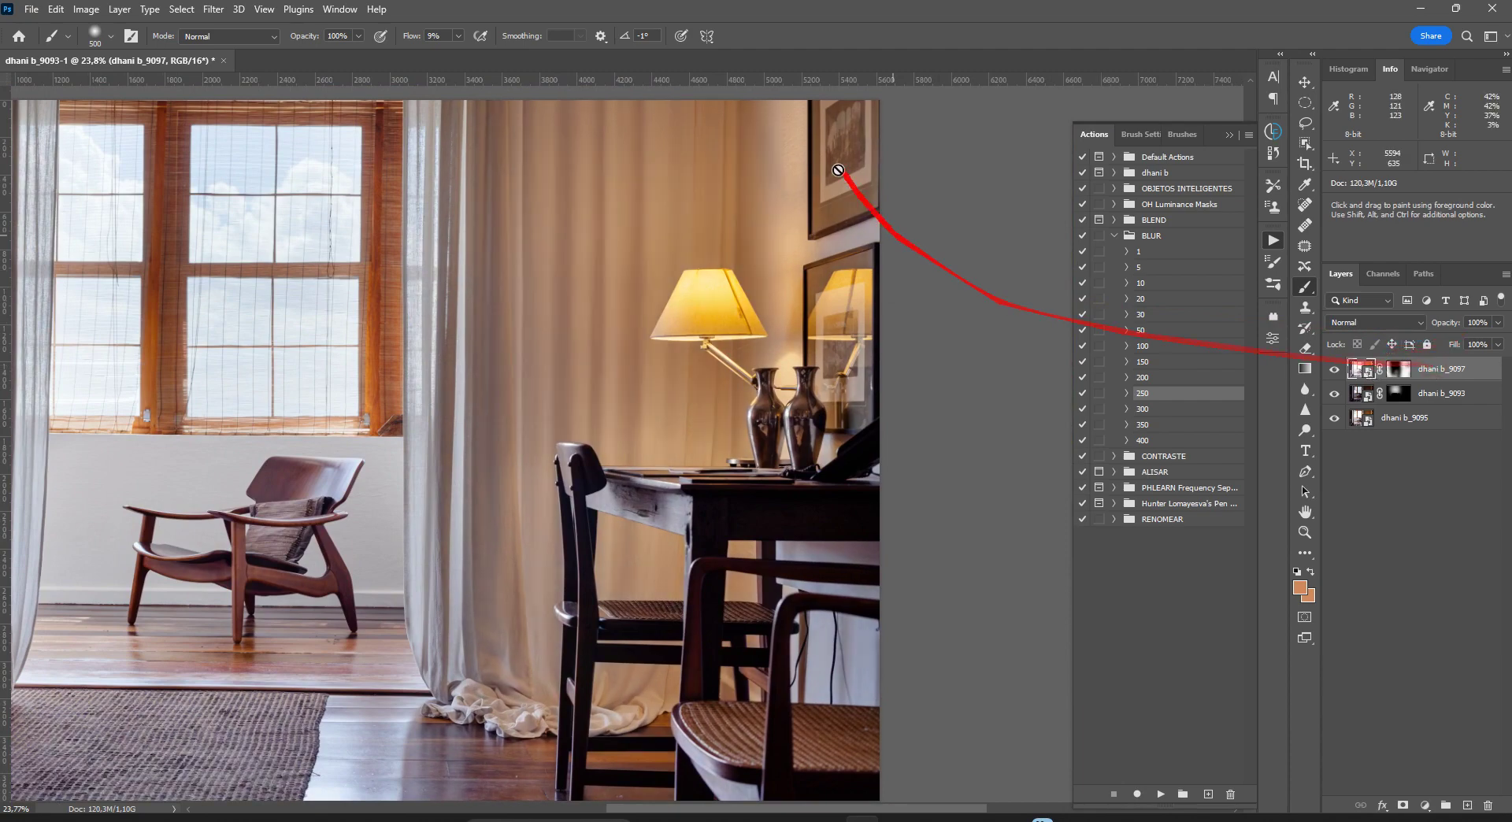
pyautogui.click(1425, 806)
pyautogui.click(1417, 602)
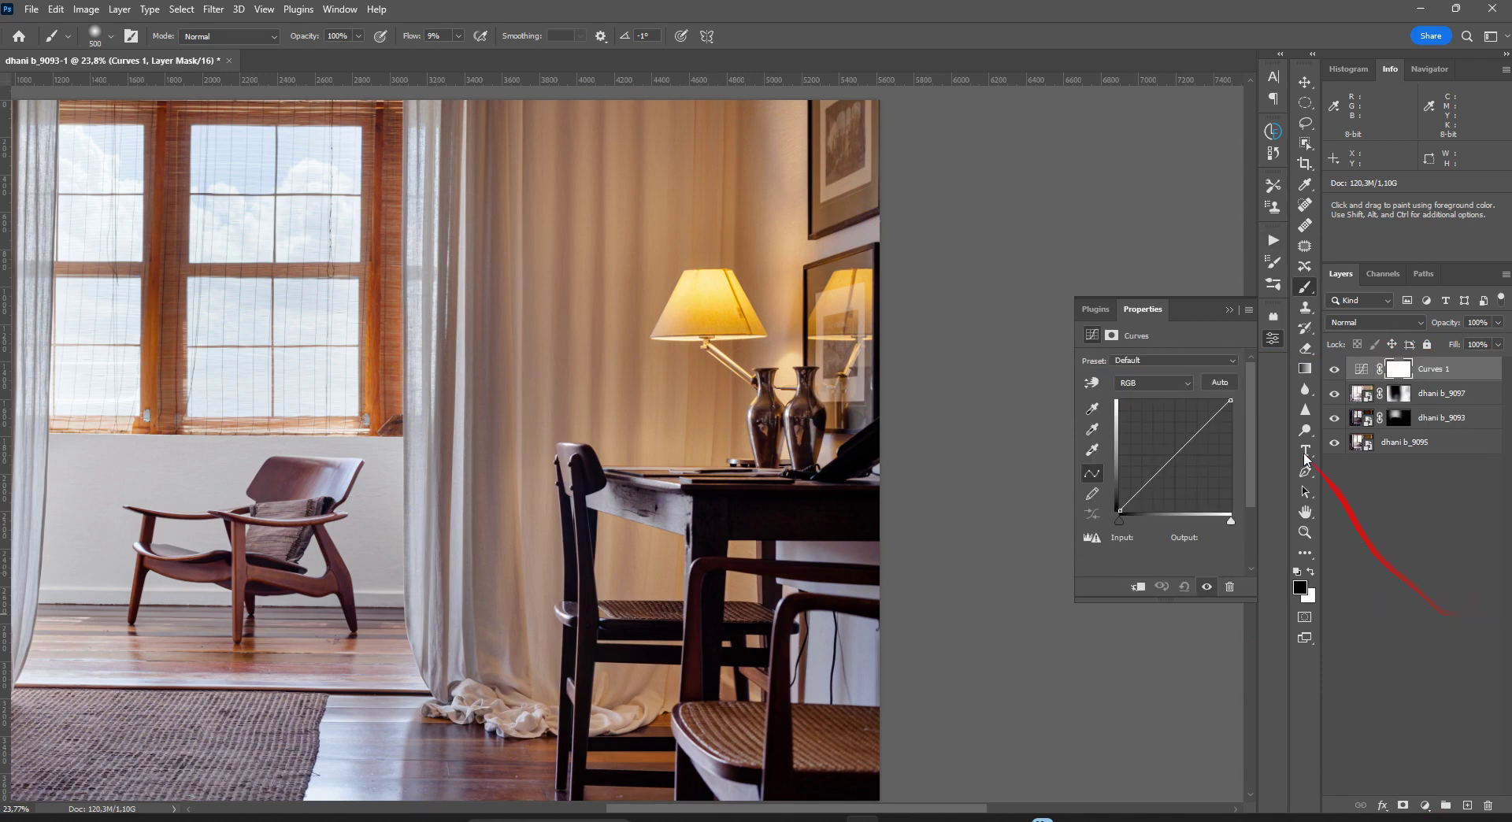
pyautogui.click(1093, 429)
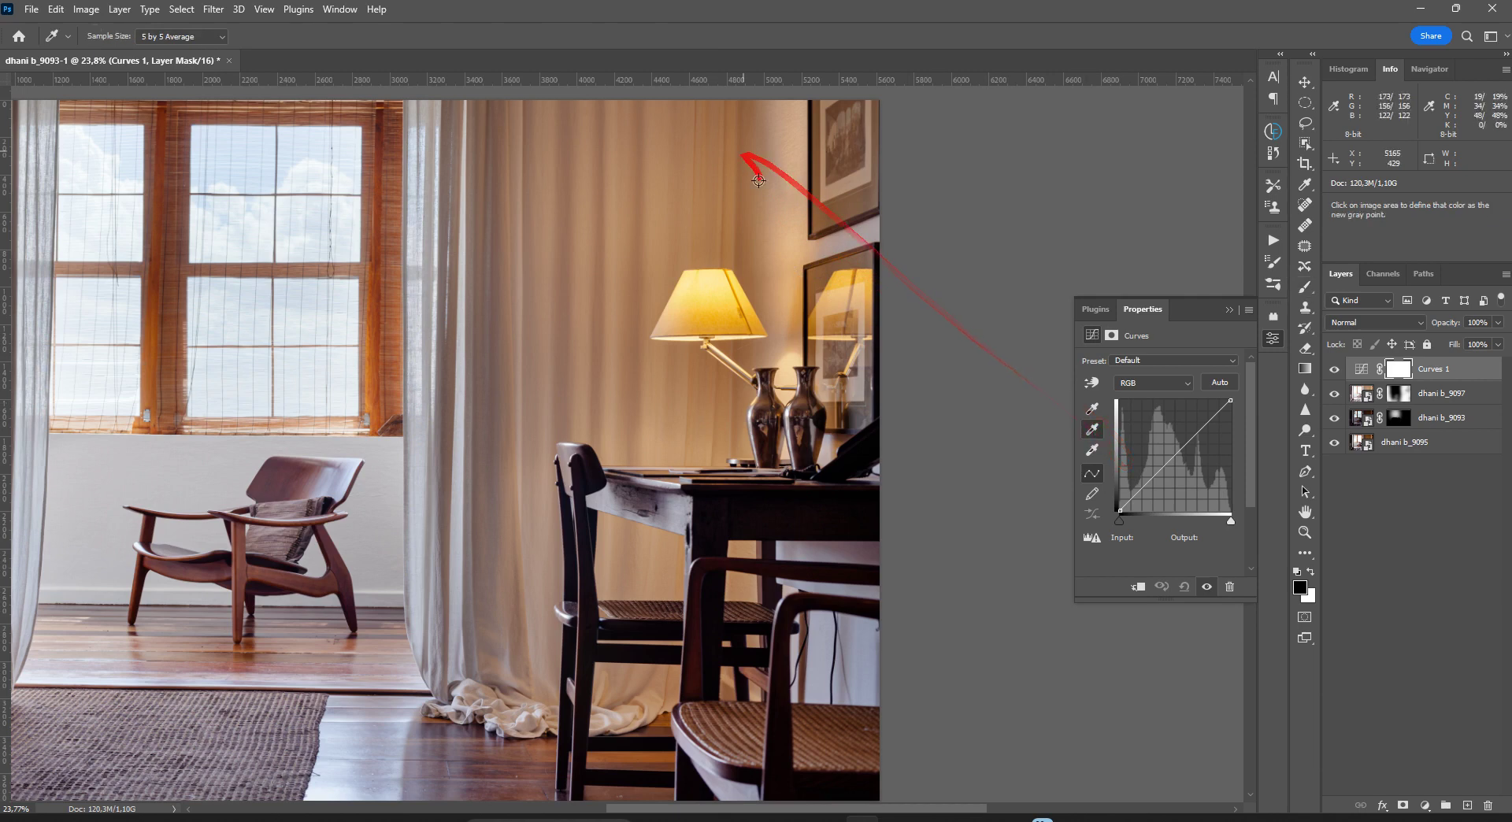
pyautogui.click(769, 192)
pyautogui.click(779, 227)
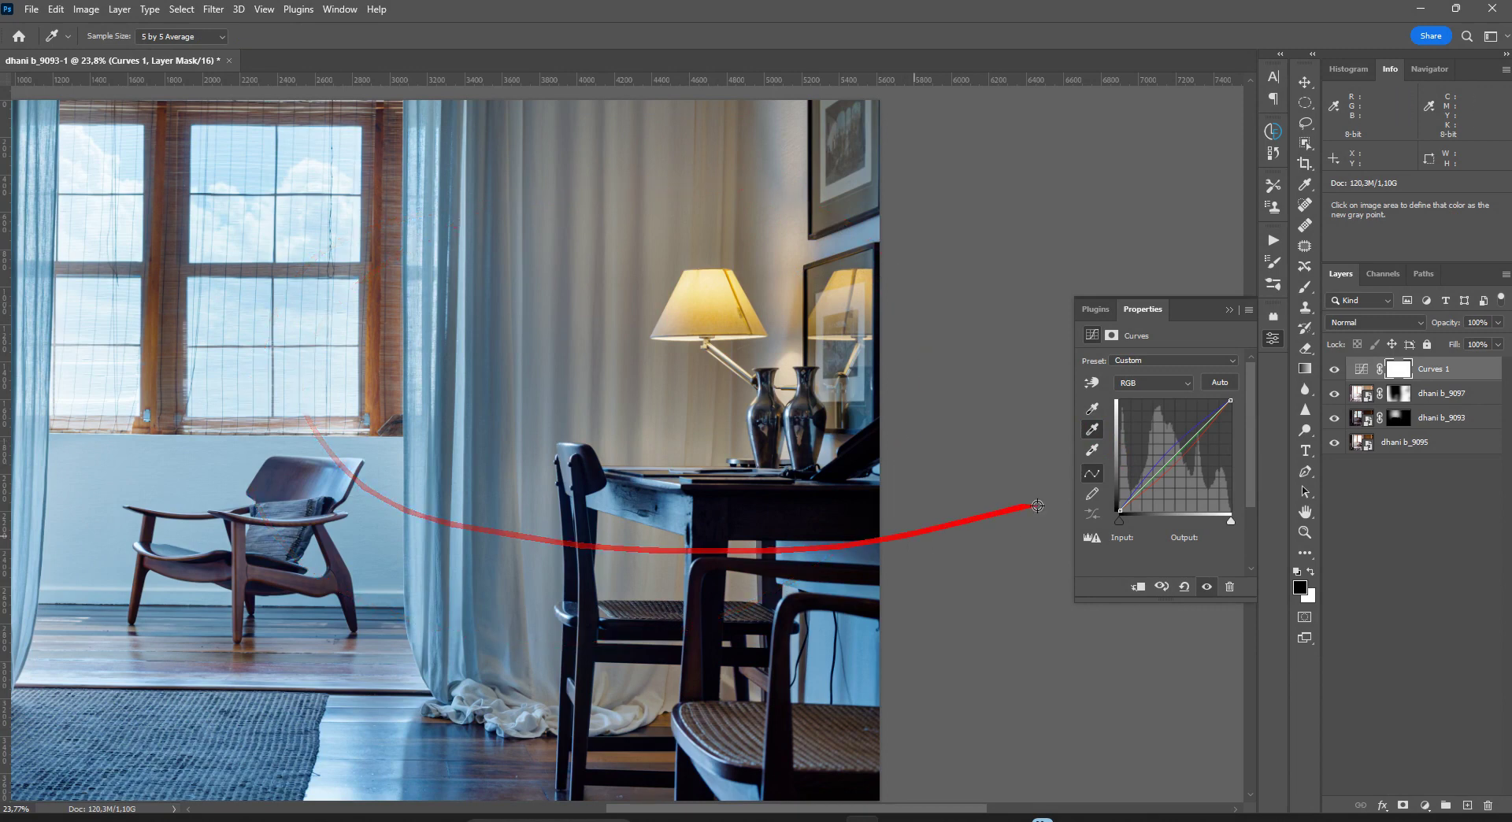
# Step: Run the COLOR action from the BLEND set on the Curves layer
pyautogui.click(1274, 240)
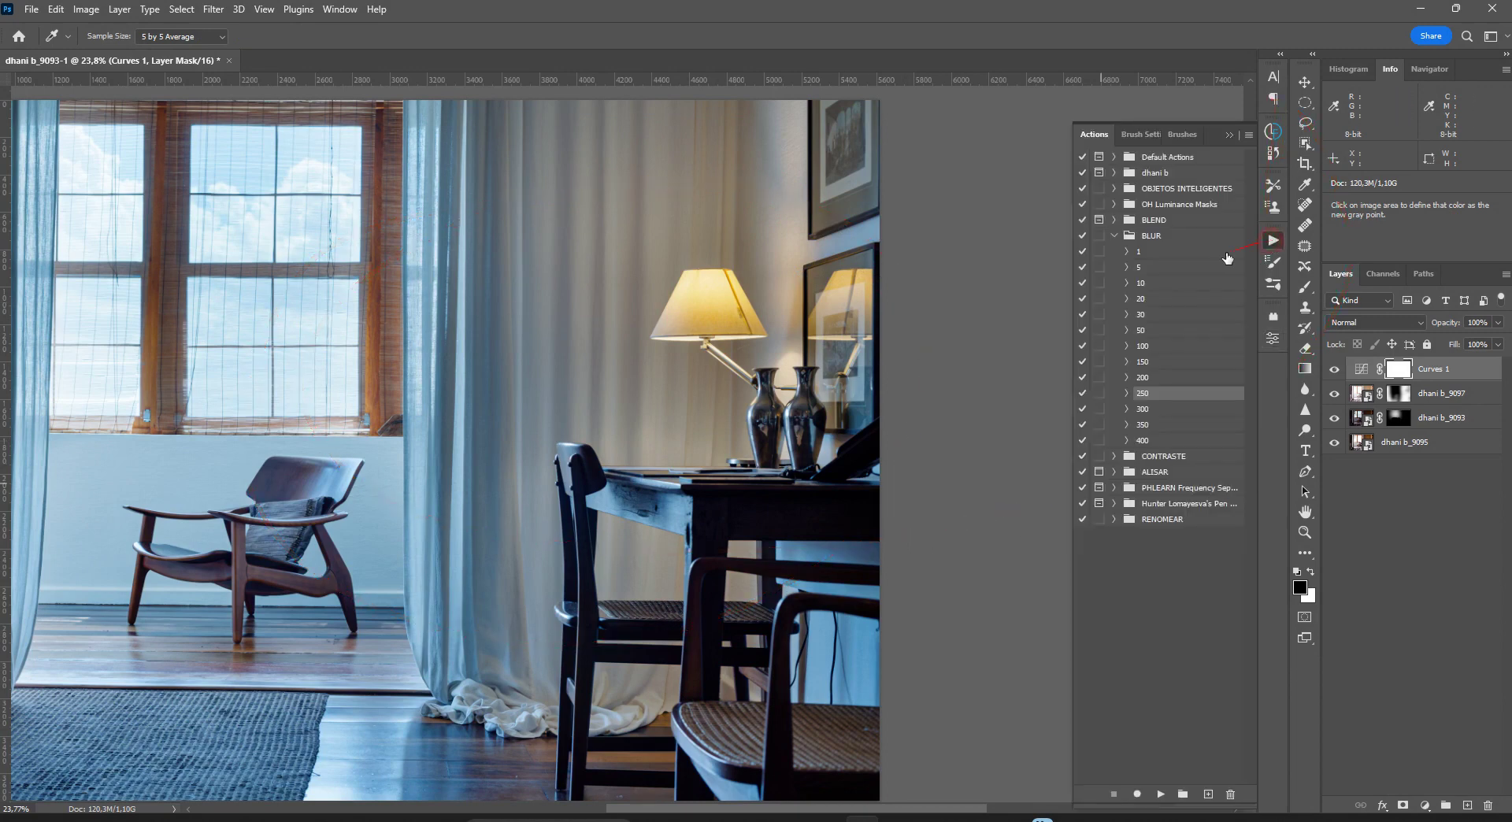
pyautogui.click(1113, 219)
pyautogui.click(1148, 268)
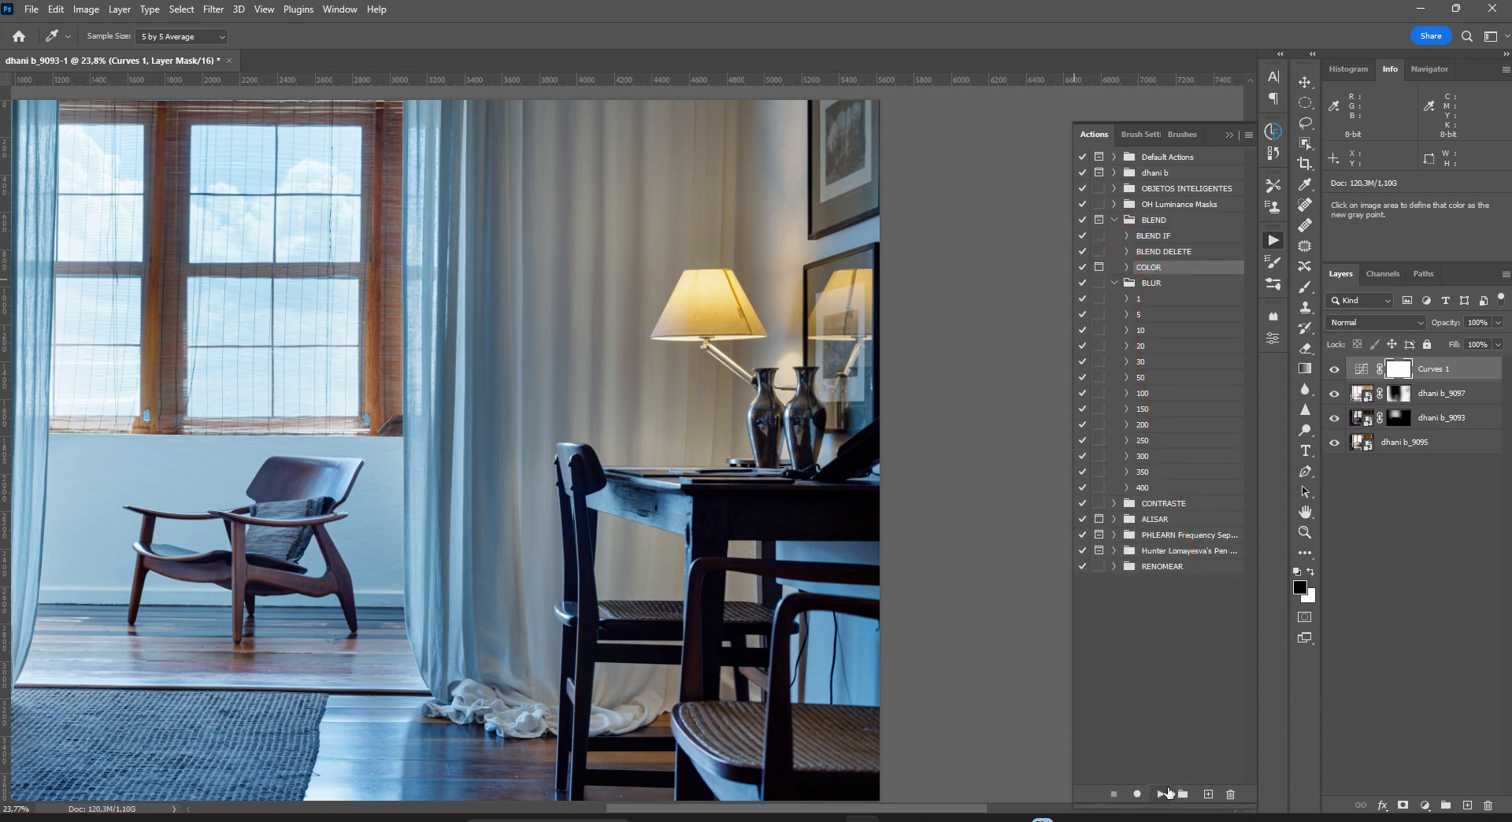
pyautogui.click(1161, 794)
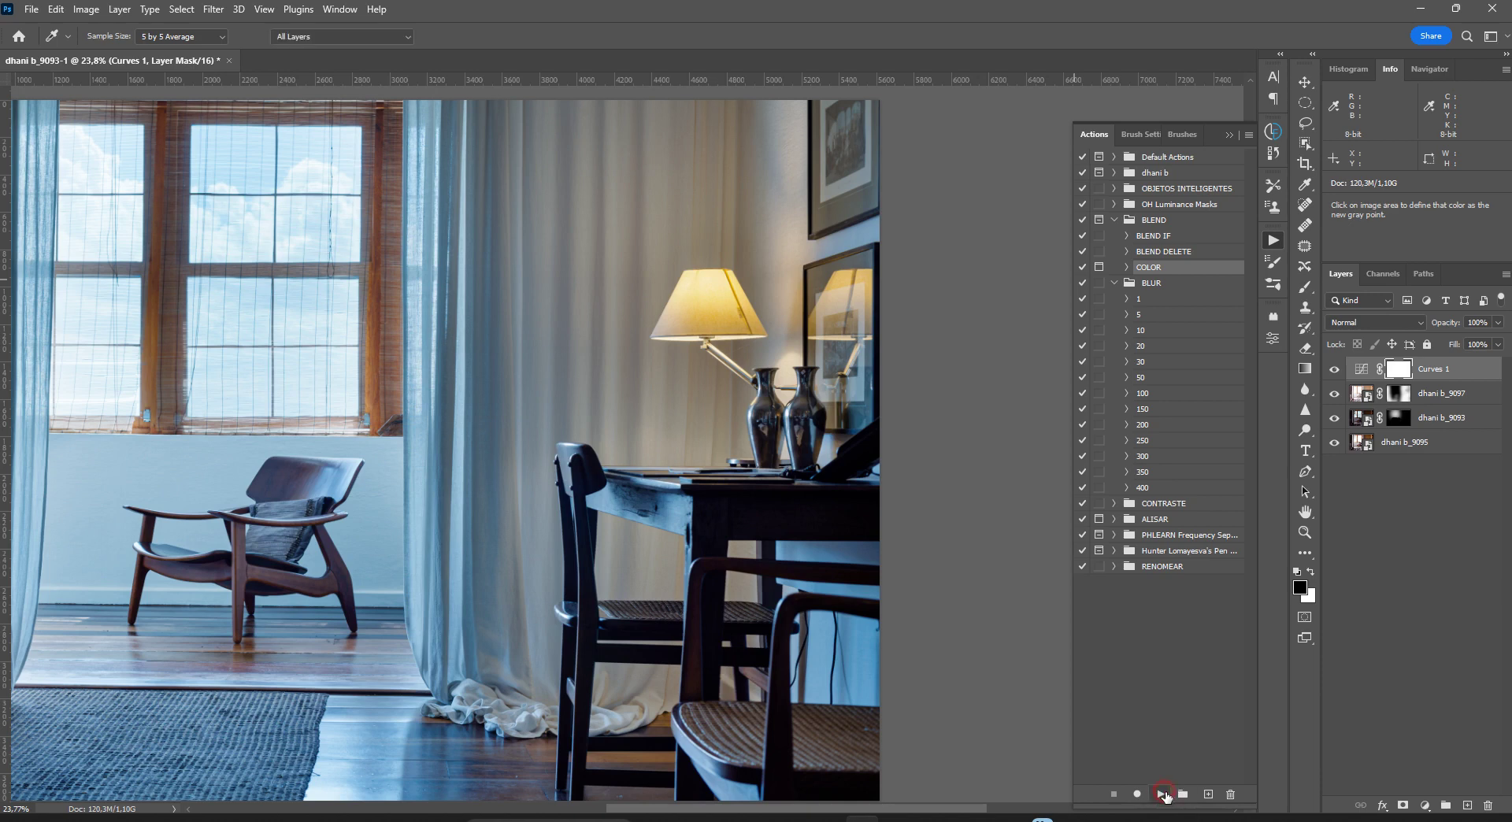
# Step: Define the Color Range from the orange curtain with Fuzziness 49, add the lampshade's yellow, and accept the selection
pyautogui.click(768, 203)
pyautogui.moveTo(726, 206); pyautogui.dragTo(666, 209)
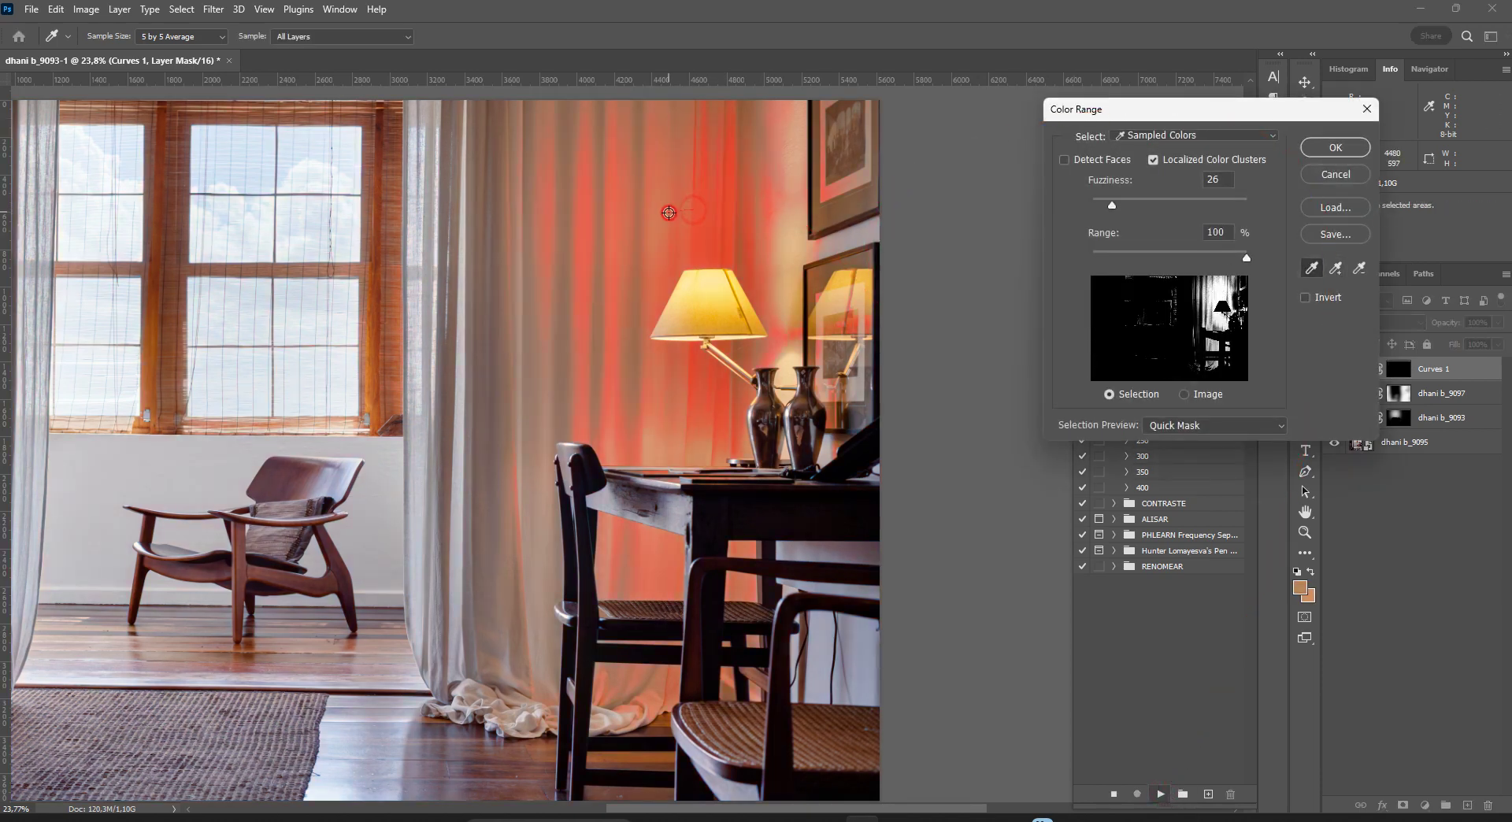
pyautogui.moveTo(1112, 205); pyautogui.dragTo(1132, 207)
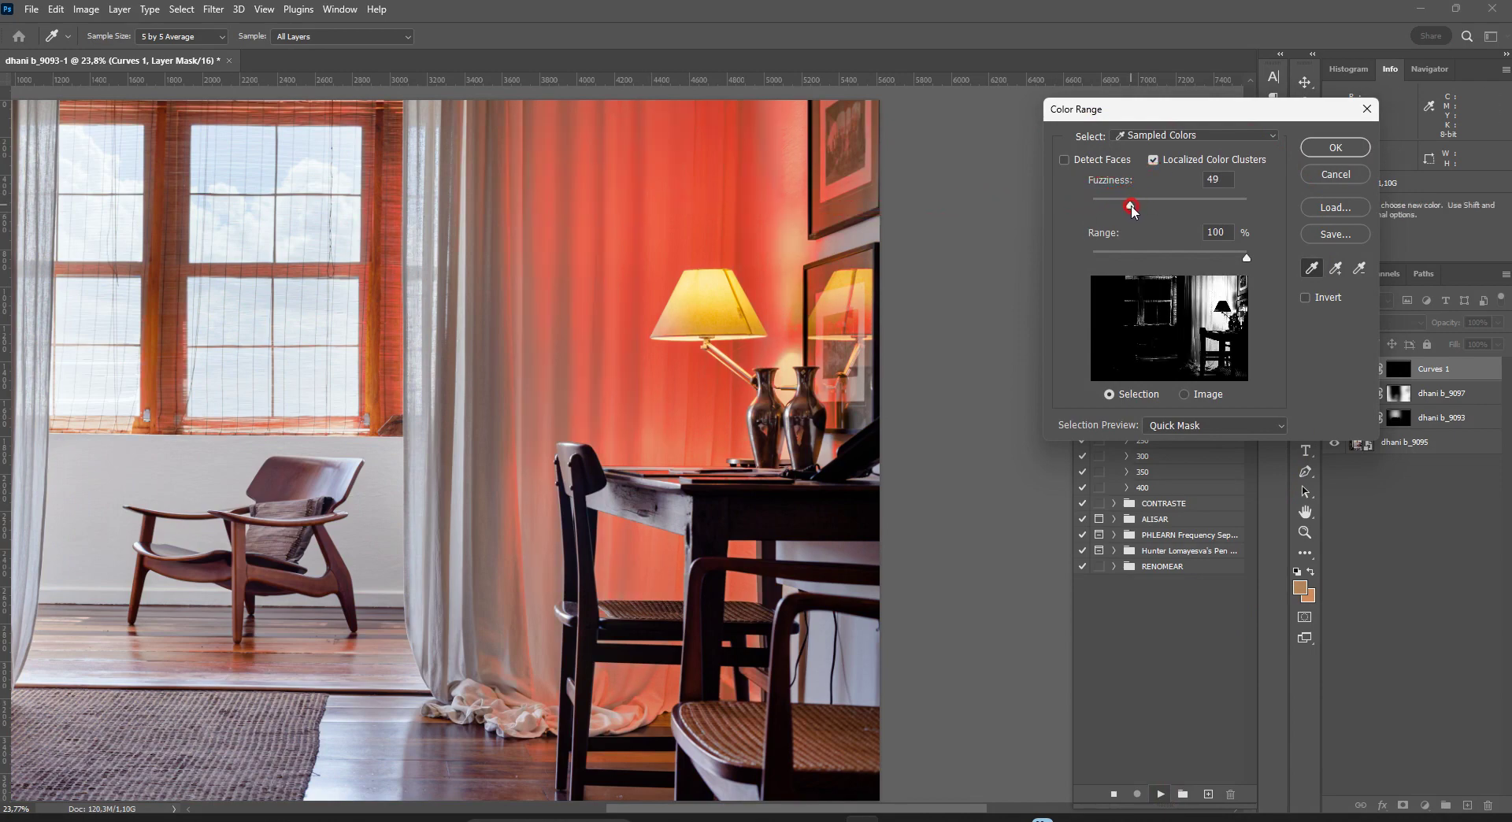
pyautogui.moveTo(414, 284); pyautogui.dragTo(620, 272)
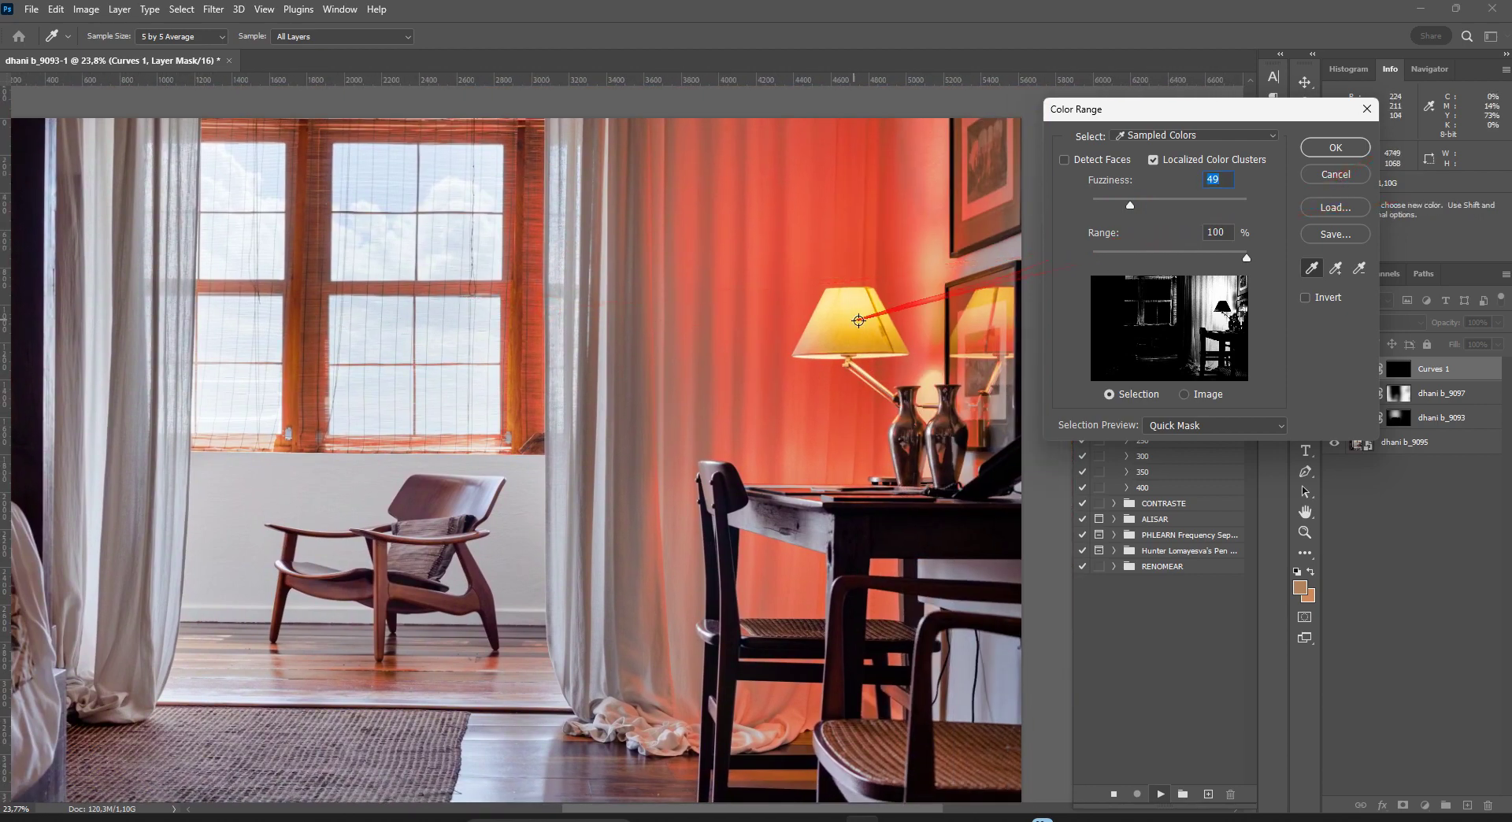
pyautogui.click(860, 316)
pyautogui.moveTo(860, 317)
pyautogui.mouseDown()
pyautogui.moveTo(827, 331)
pyautogui.moveTo(846, 339)
pyautogui.moveTo(857, 305)
pyautogui.moveTo(835, 301)
pyautogui.moveTo(815, 335)
pyautogui.moveTo(933, 390)
pyautogui.moveTo(862, 306)
pyautogui.moveTo(836, 304)
pyautogui.mouseUp()
pyautogui.click(1335, 148)
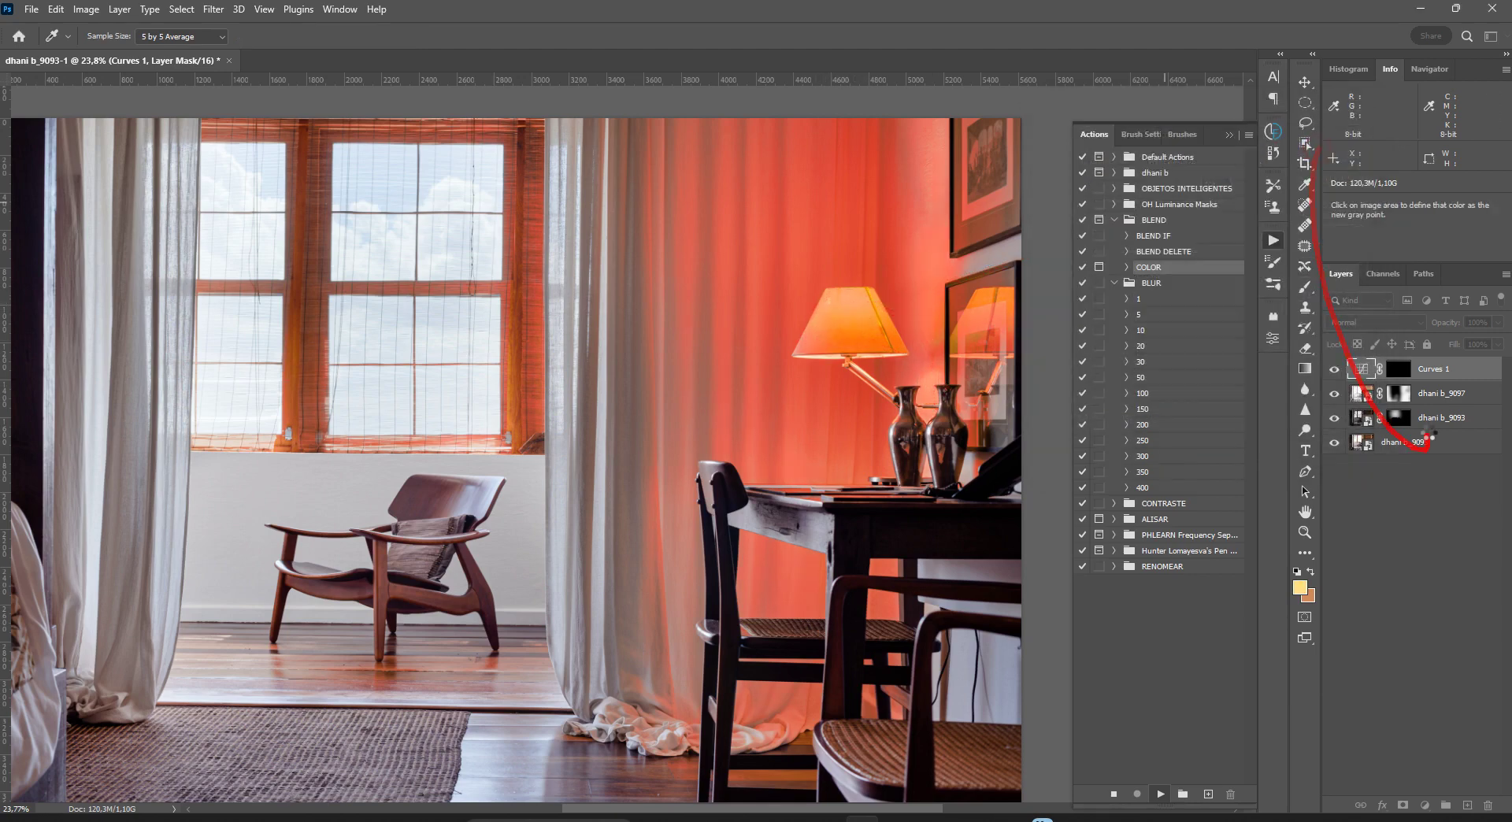
# Step: Paint white on the Curves mask through the selection around the lamp and curtain with a 1400-pixel brush, and clear the selection
pyautogui.press('d')
pyautogui.press('b')
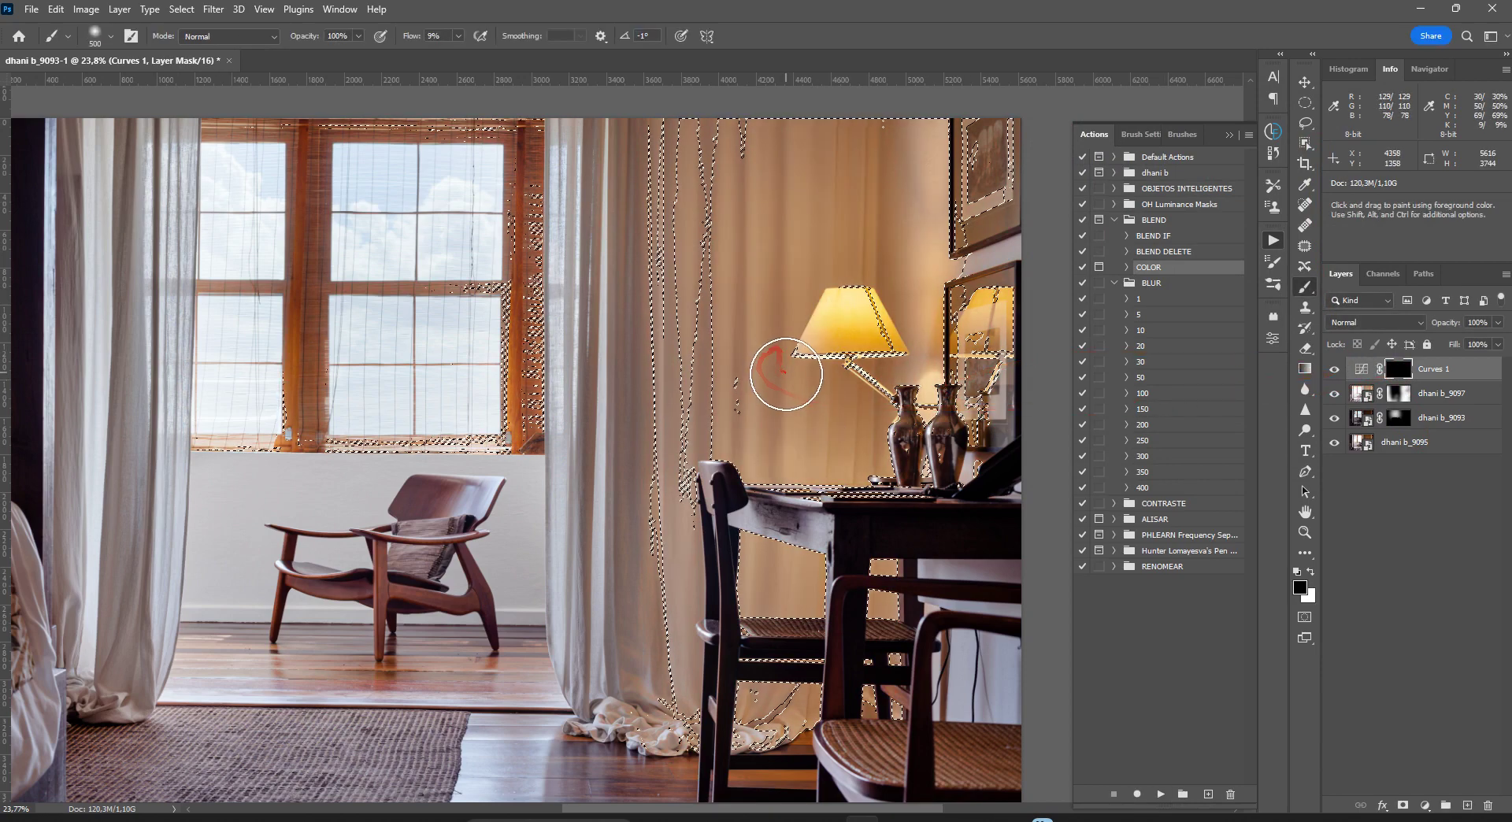
pyautogui.press(']')
pyautogui.press(']')
pyautogui.press(']')
pyautogui.press(']')
pyautogui.press(']')
pyautogui.press(']')
pyautogui.press(']')
pyautogui.press(']')
pyautogui.press(']')
pyautogui.press(']')
pyautogui.press(']')
pyautogui.press(']')
pyautogui.press(']')
pyautogui.press(']')
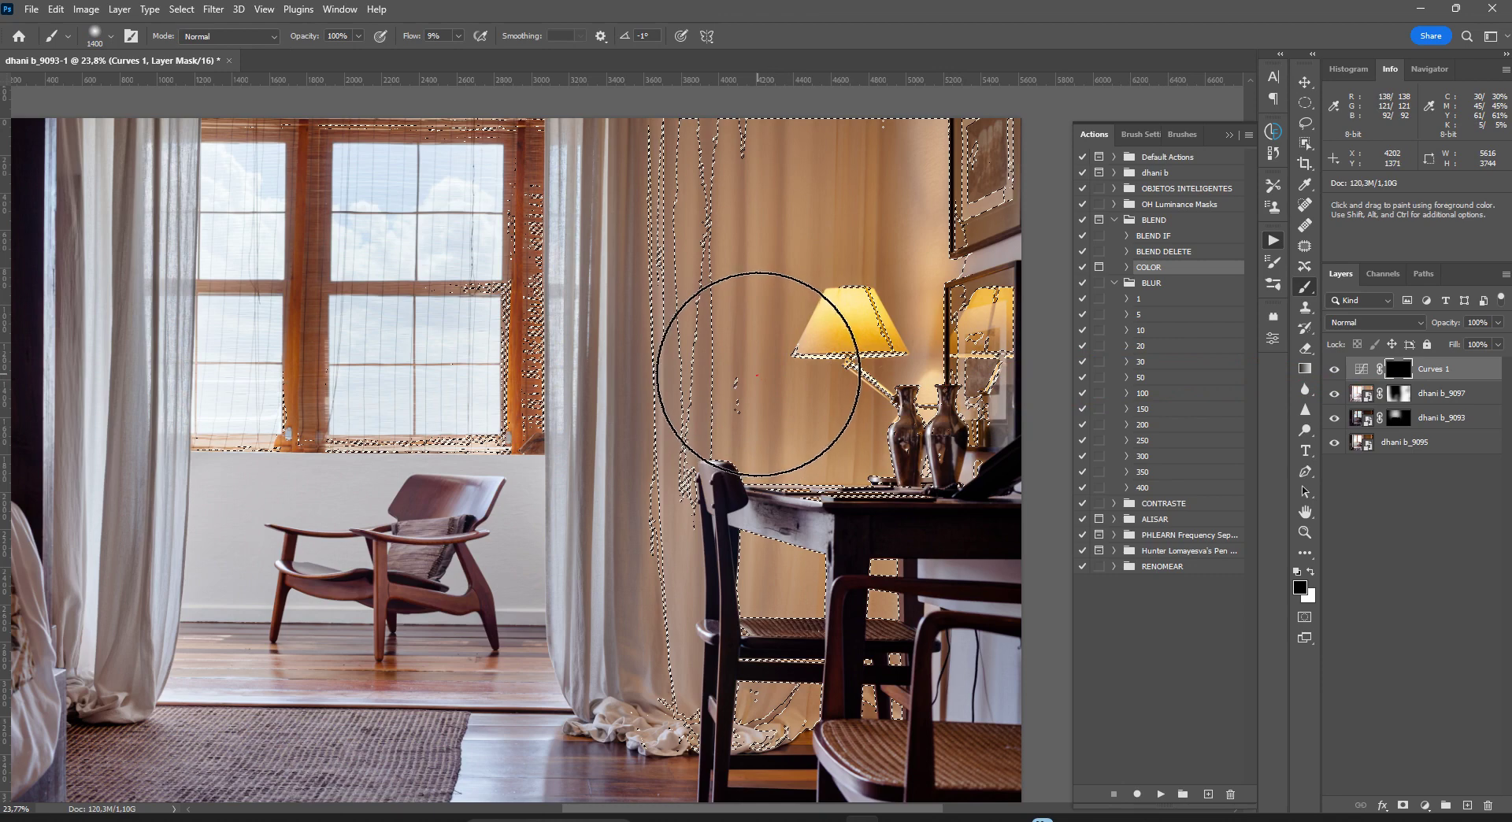
pyautogui.press('x')
pyautogui.moveTo(726, 338)
pyautogui.mouseDown()
pyautogui.moveTo(743, 456)
pyautogui.moveTo(711, 152)
pyautogui.moveTo(912, 321)
pyautogui.moveTo(776, 595)
pyautogui.moveTo(882, 607)
pyautogui.moveTo(670, 166)
pyautogui.moveTo(894, 321)
pyautogui.moveTo(827, 686)
pyautogui.moveTo(701, 653)
pyautogui.moveTo(766, 590)
pyautogui.moveTo(826, 422)
pyautogui.mouseUp()
pyautogui.hotkey('ctrl', 'd')
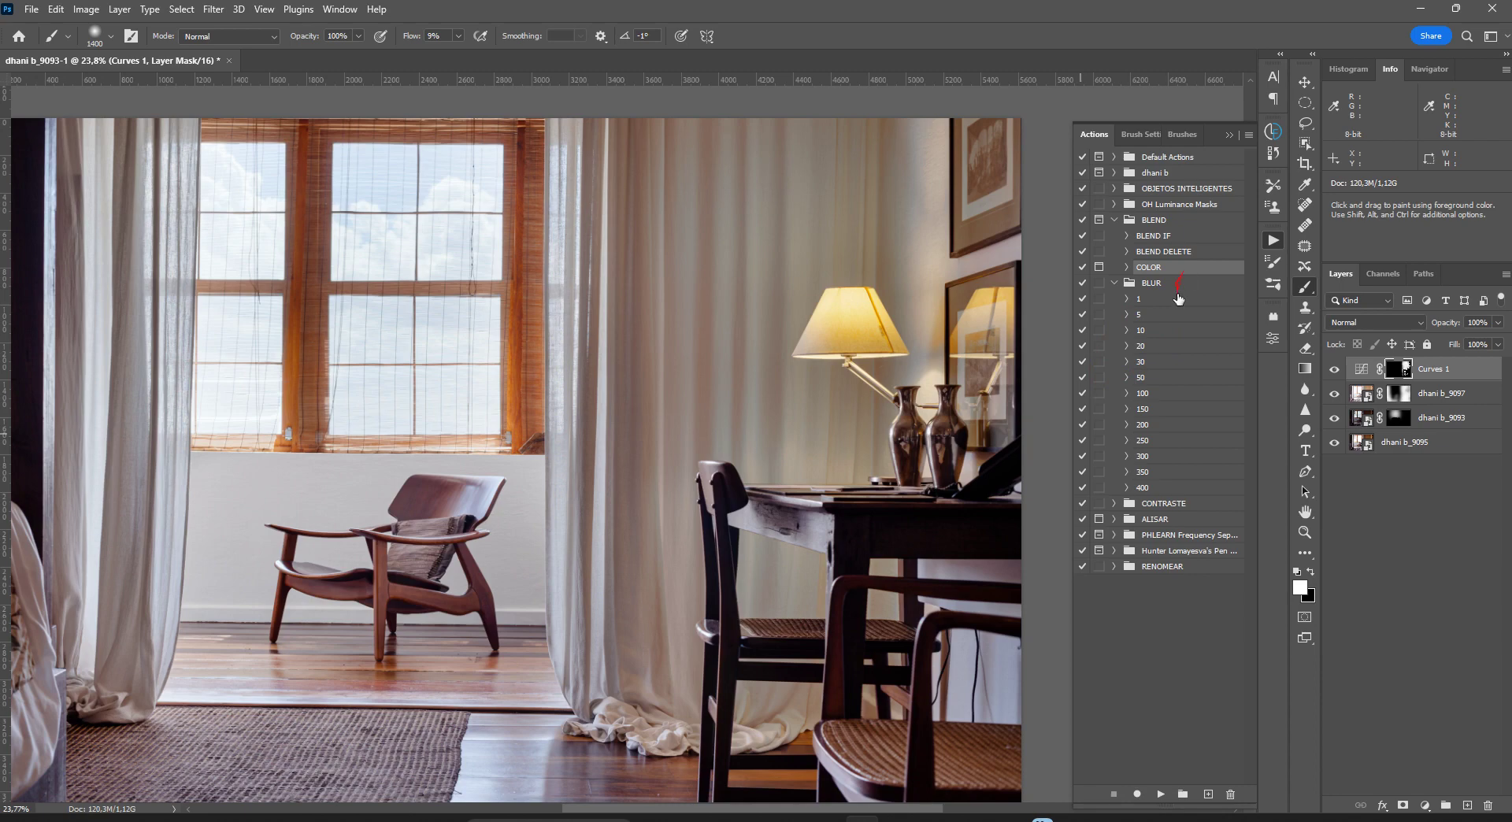
# Step: Soften the Curves mask with the 20 action from the BLUR set and lower the layer's opacity to 47%
pyautogui.click(1155, 346)
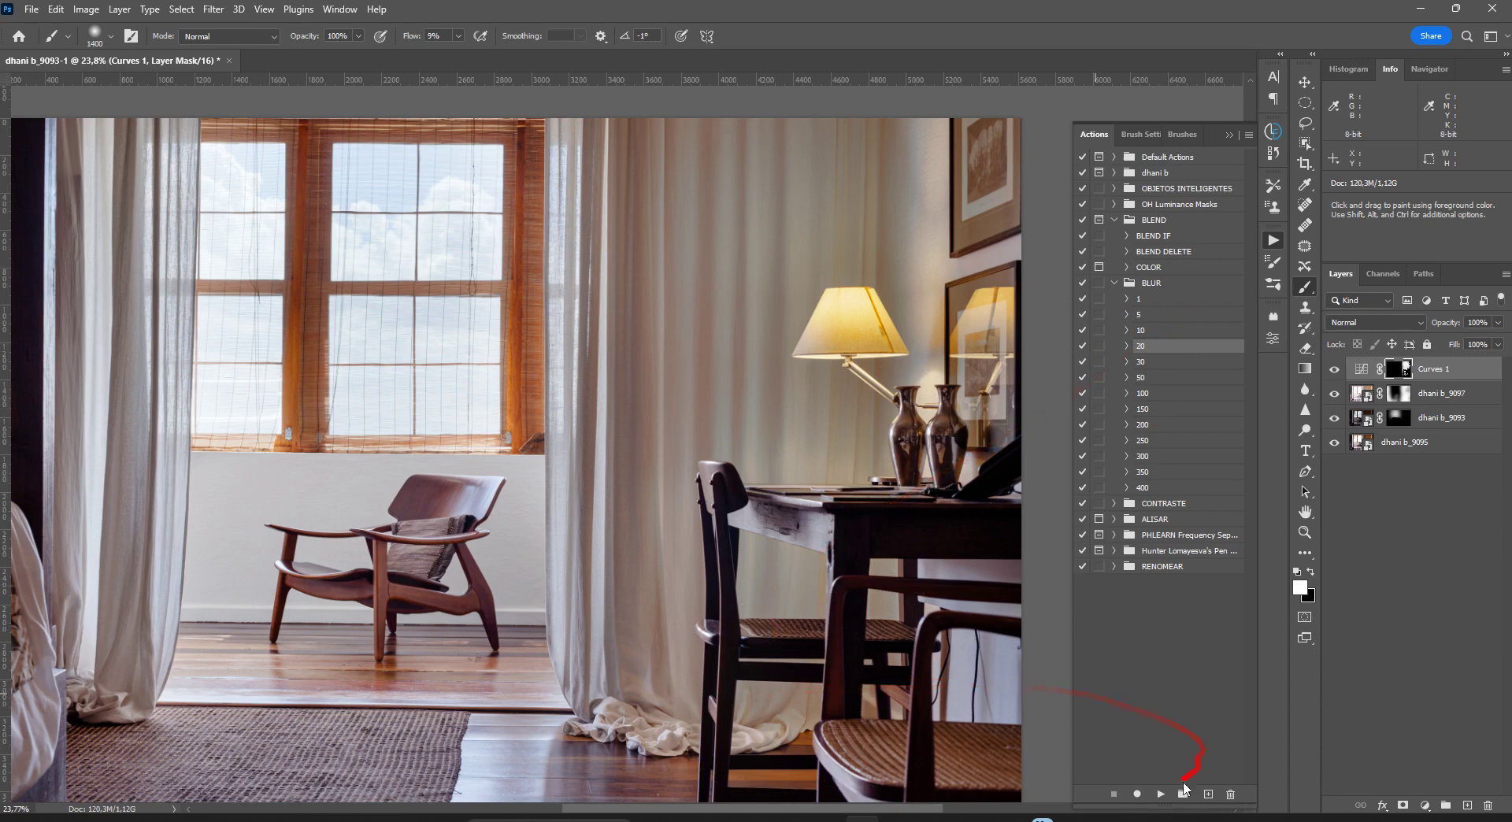
pyautogui.click(1160, 794)
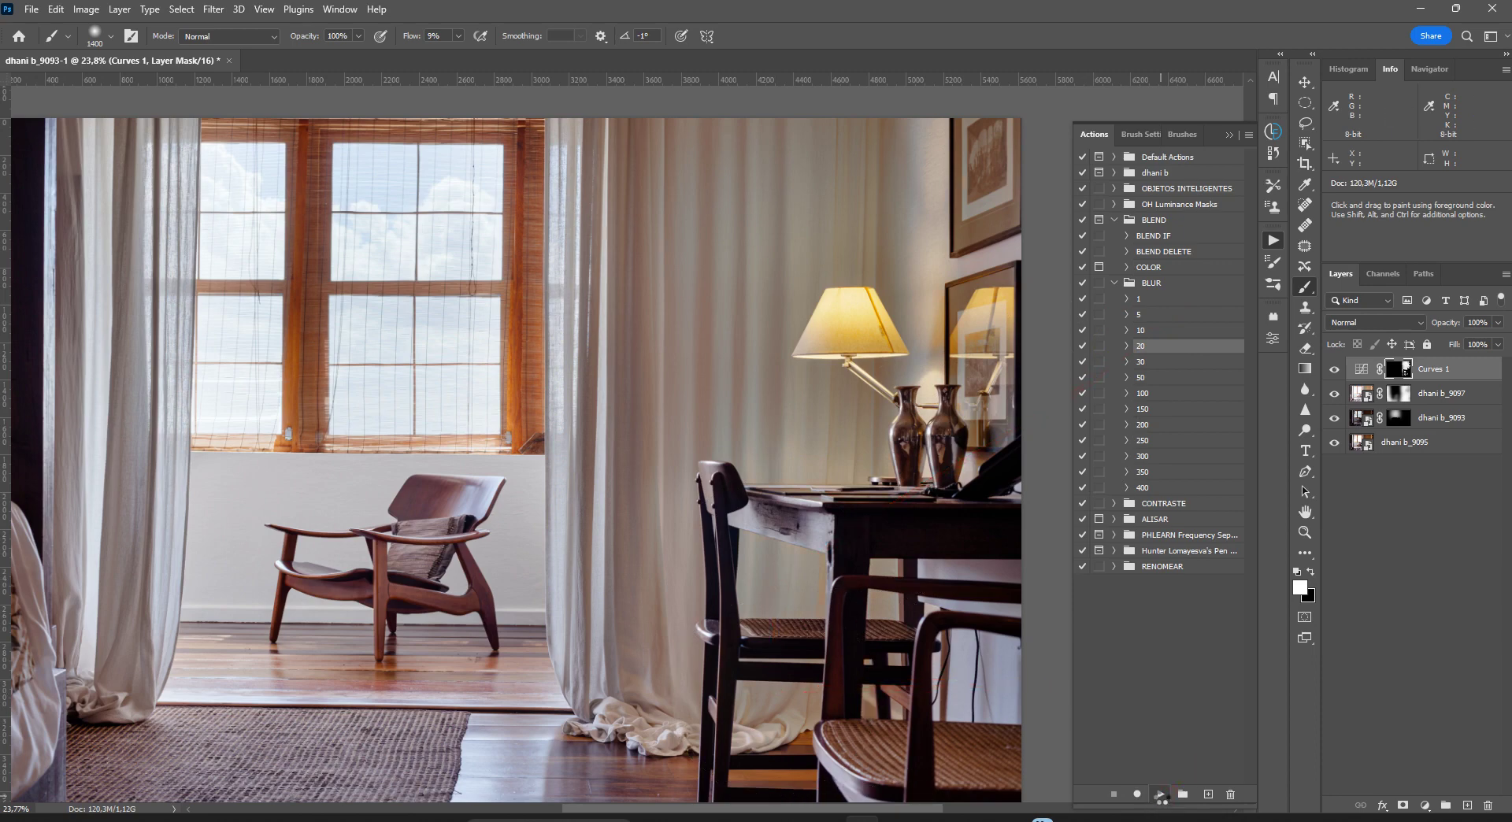
pyautogui.moveTo(1457, 323); pyautogui.dragTo(1434, 329)
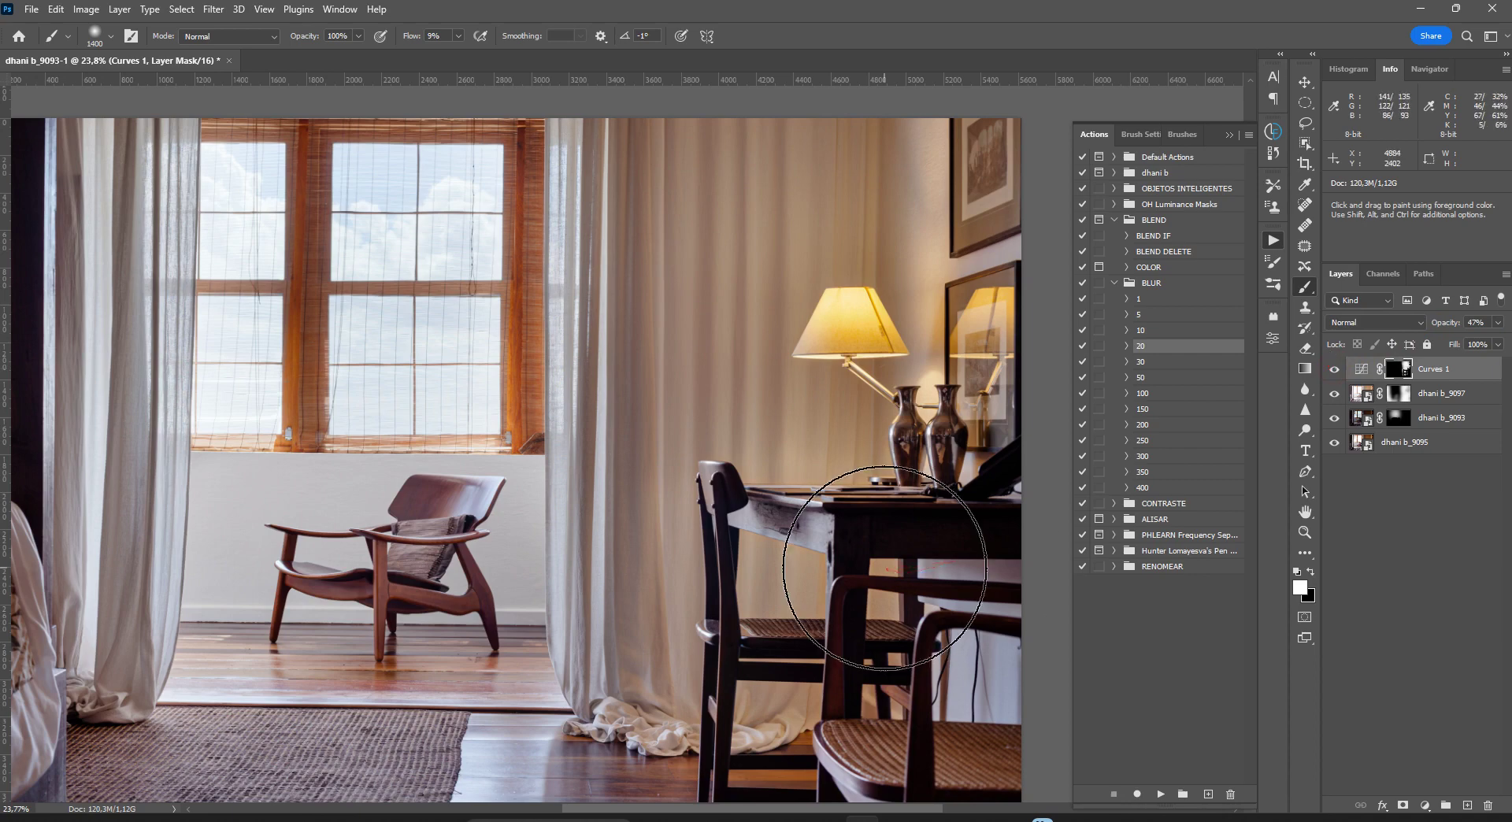
pyautogui.hscroll(-3, 890, 577)
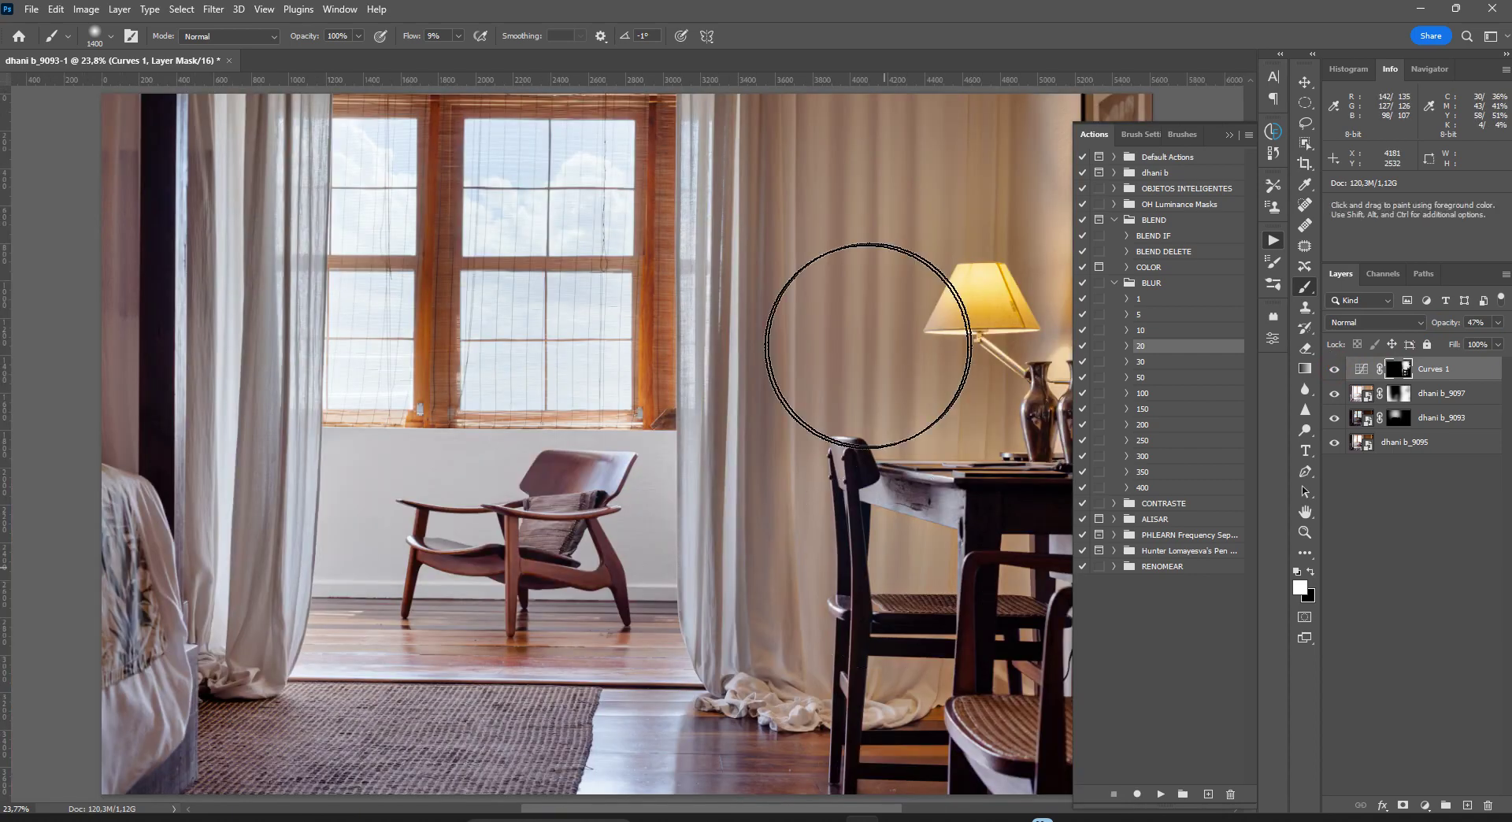
# Step: Isolate the base layer dhani b_9095 and turn the dhani b_9093 window exposure back on to review the blend
pyautogui.hscroll(2, 692, 310)
pyautogui.moveTo(739, 321); pyautogui.dragTo(777, 320)
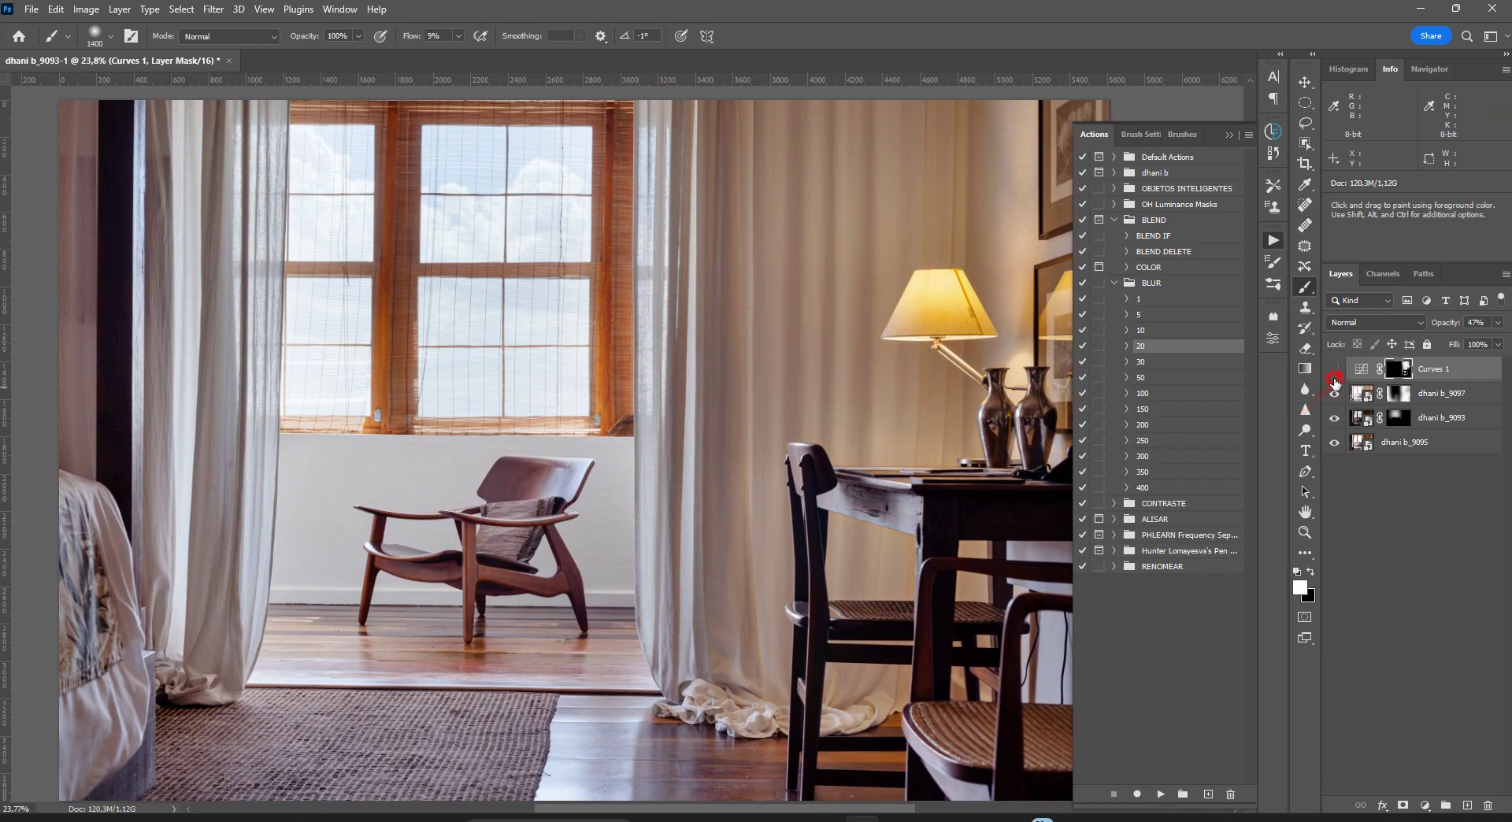
pyautogui.keyDown('alt'); pyautogui.click(1334, 442); pyautogui.keyUp('alt')
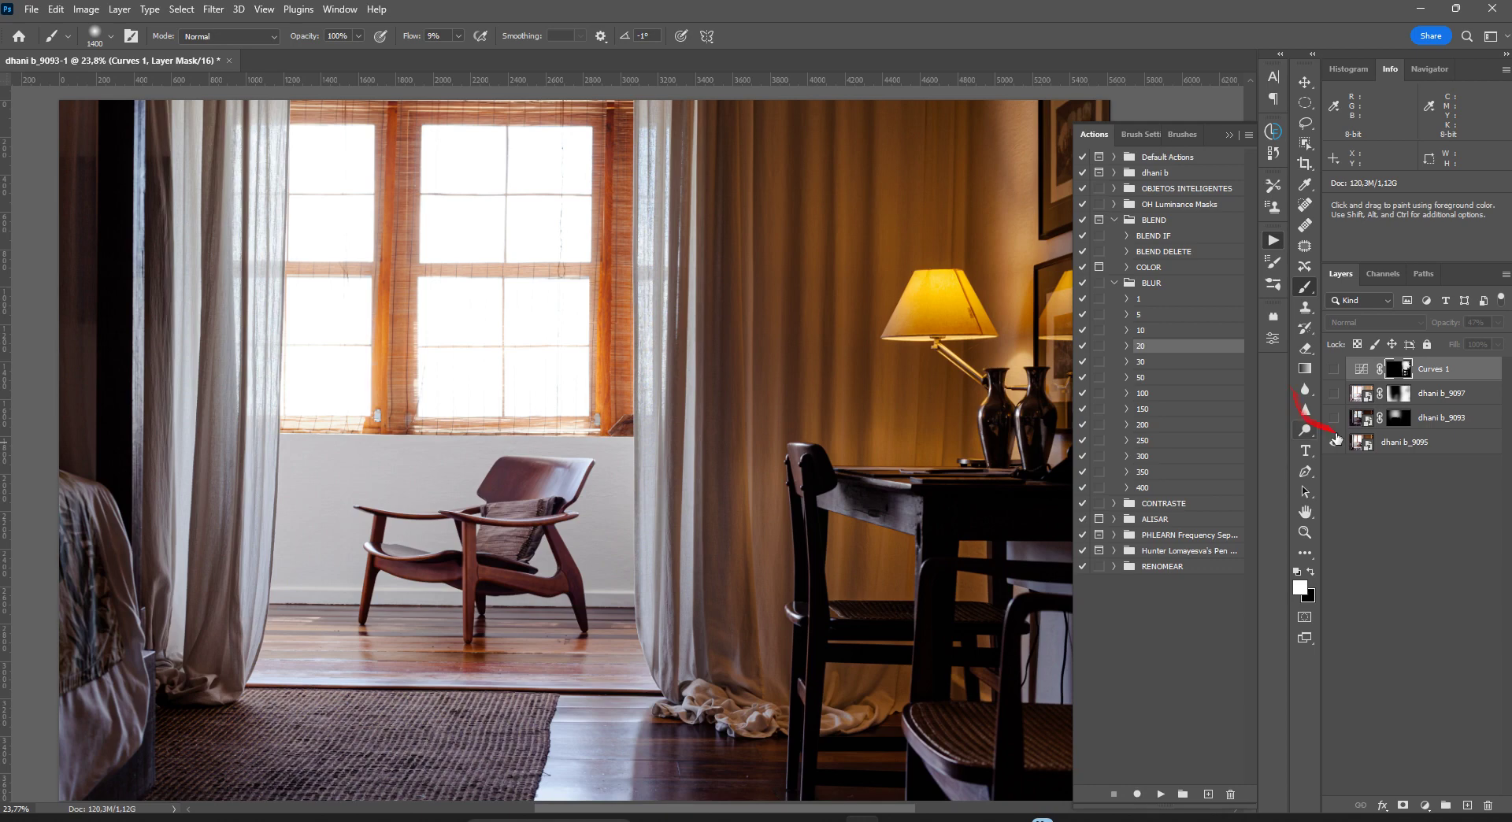
pyautogui.click(1334, 417)
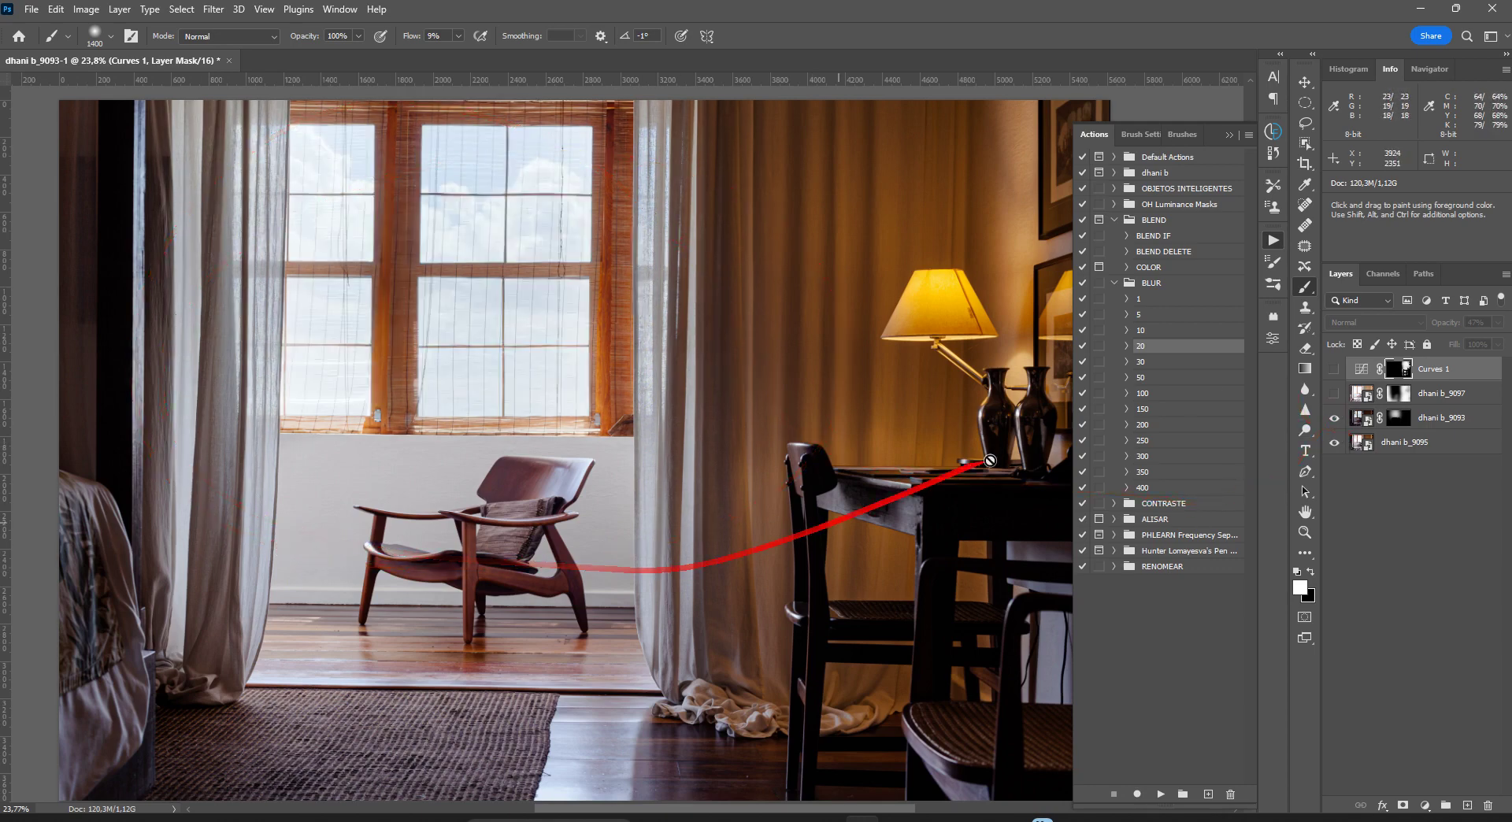
# Step: View the Brights 5 luminosity channel, load it as a selection over the dhani b_9093 layer, and clear the selection
pyautogui.click(1398, 417)
pyautogui.click(1392, 274)
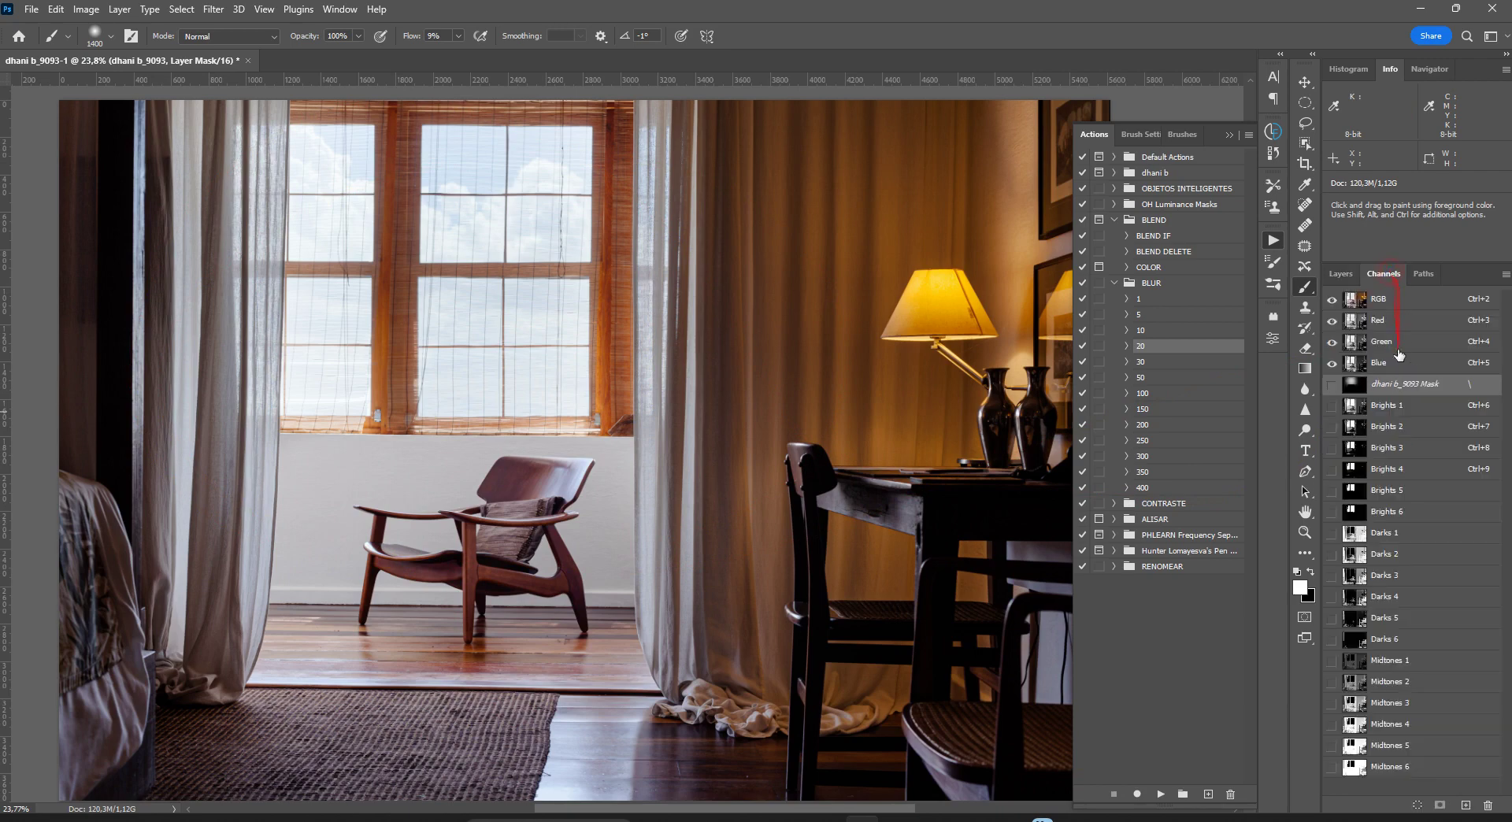
pyautogui.click(1374, 490)
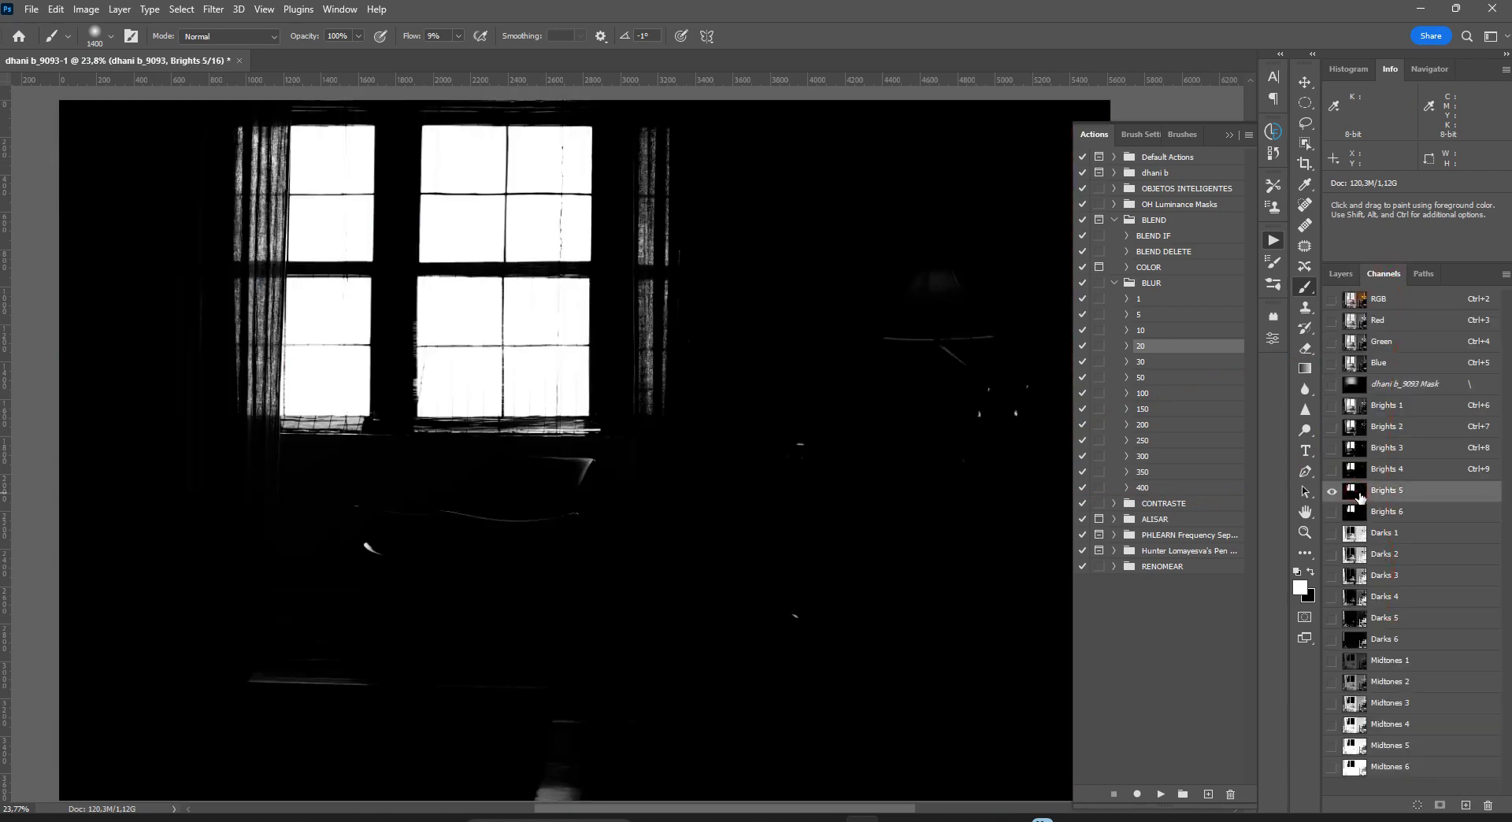
pyautogui.keyDown('ctrl'); pyautogui.click(1355, 490); pyautogui.keyUp('ctrl')
pyautogui.click(1378, 299)
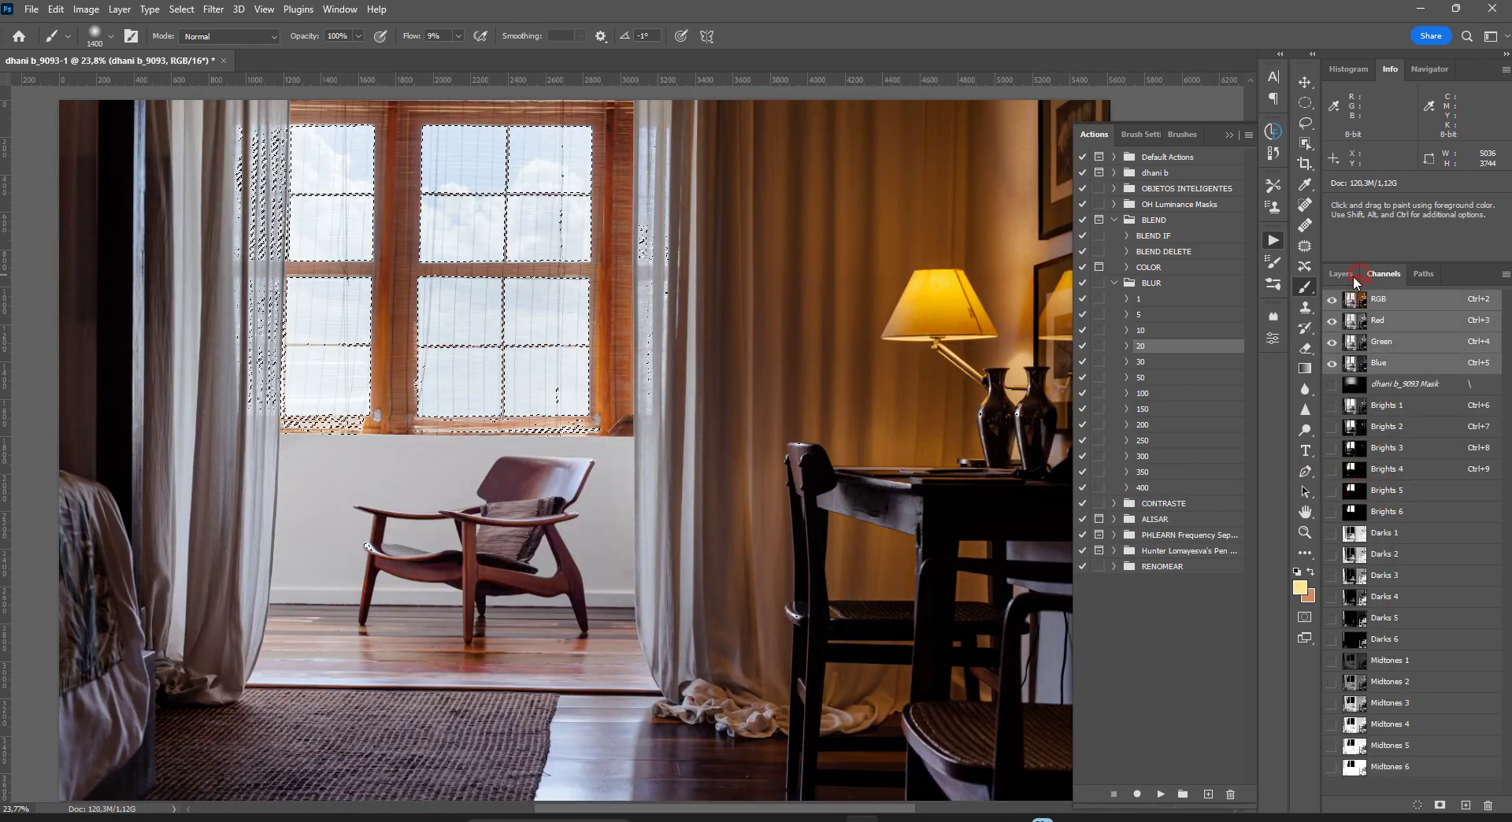
pyautogui.click(1342, 274)
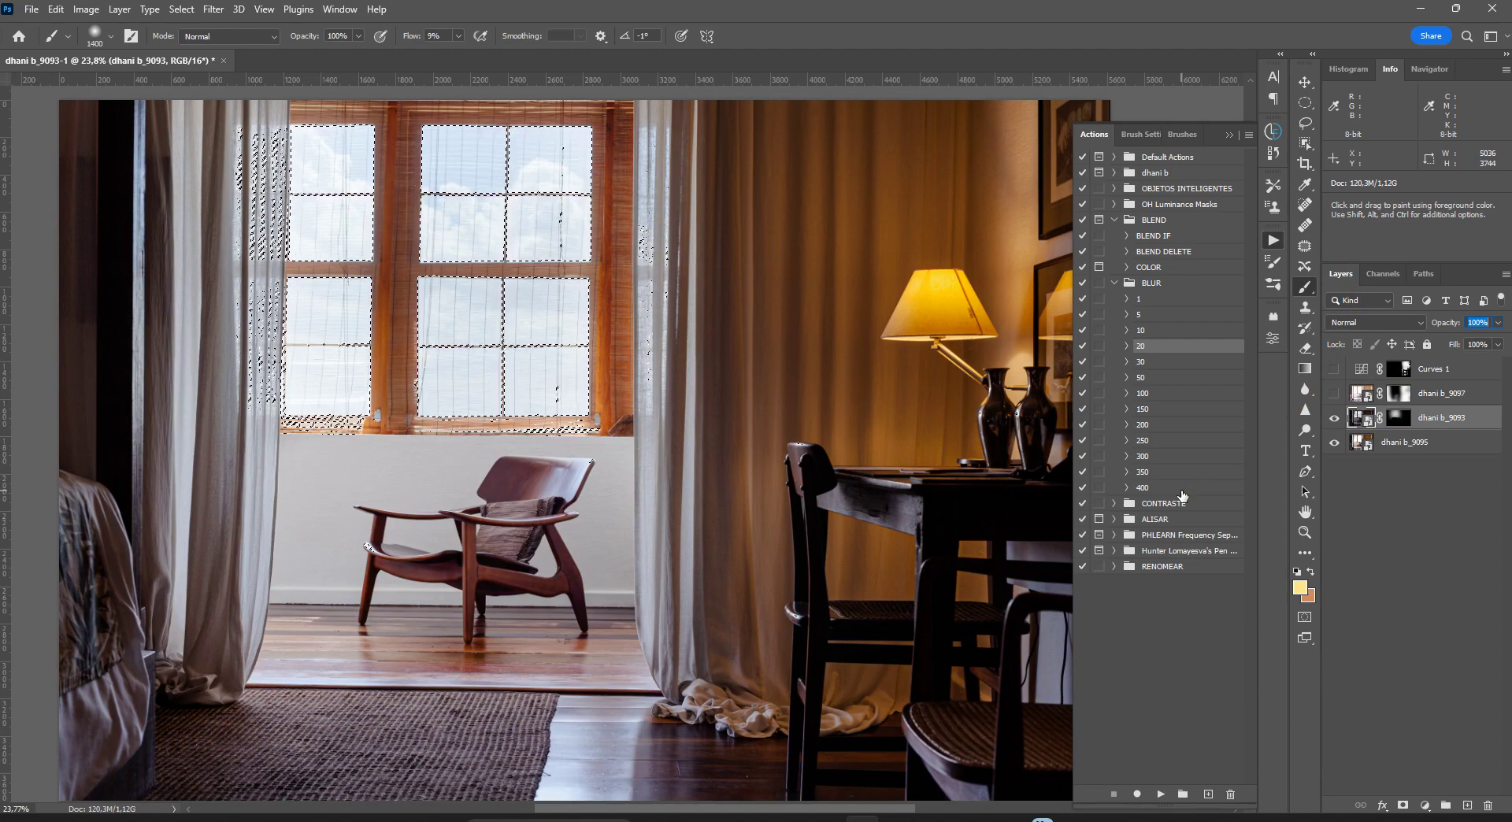
pyautogui.hotkey('ctrl', 'd')
pyautogui.click(1398, 417)
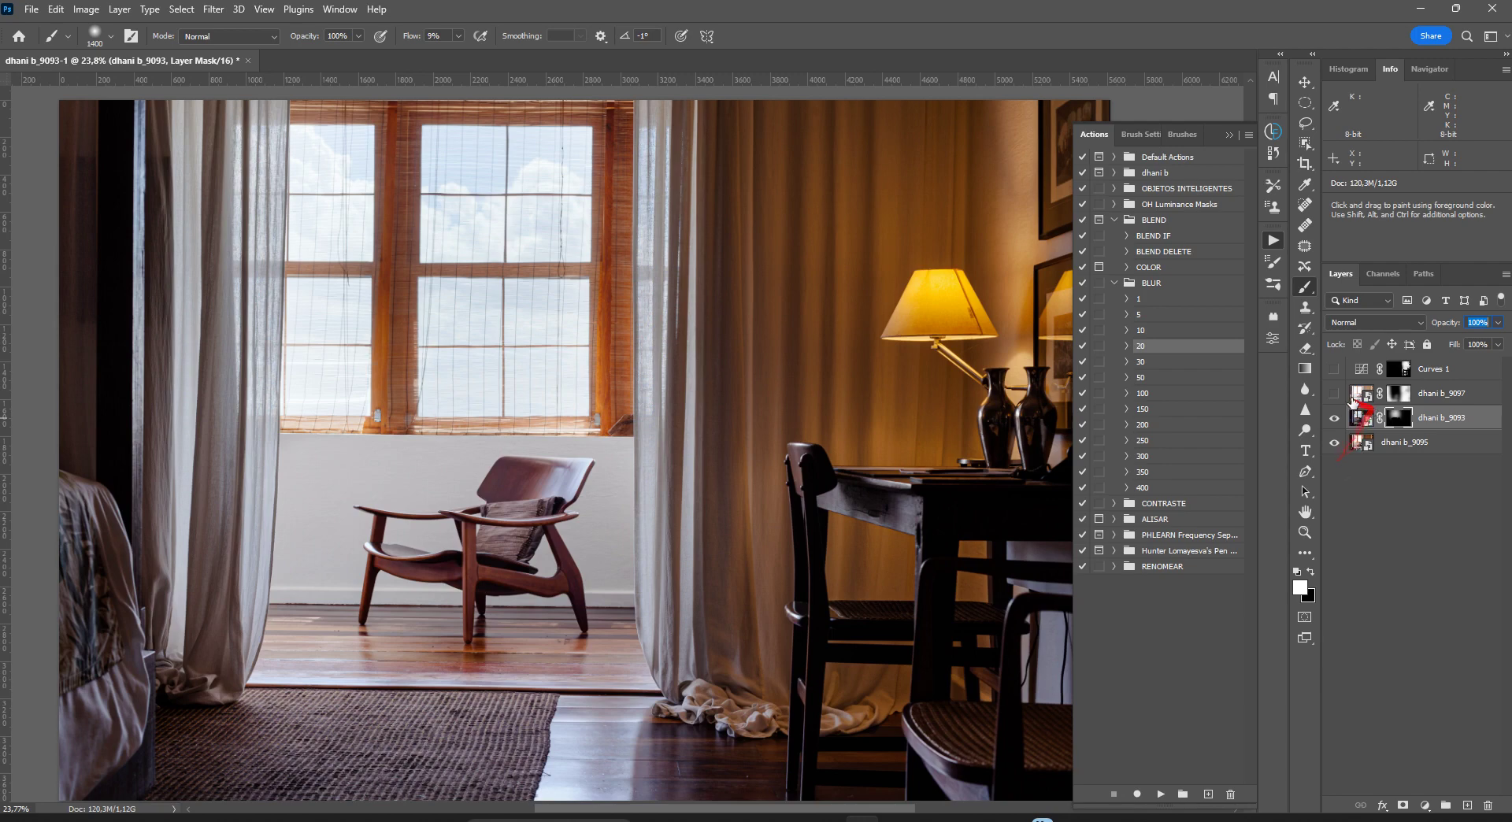
# Step: Show the dhani b_9097 layer again and inspect the dhani b_9093 layer mask on its own
pyautogui.click(1334, 393)
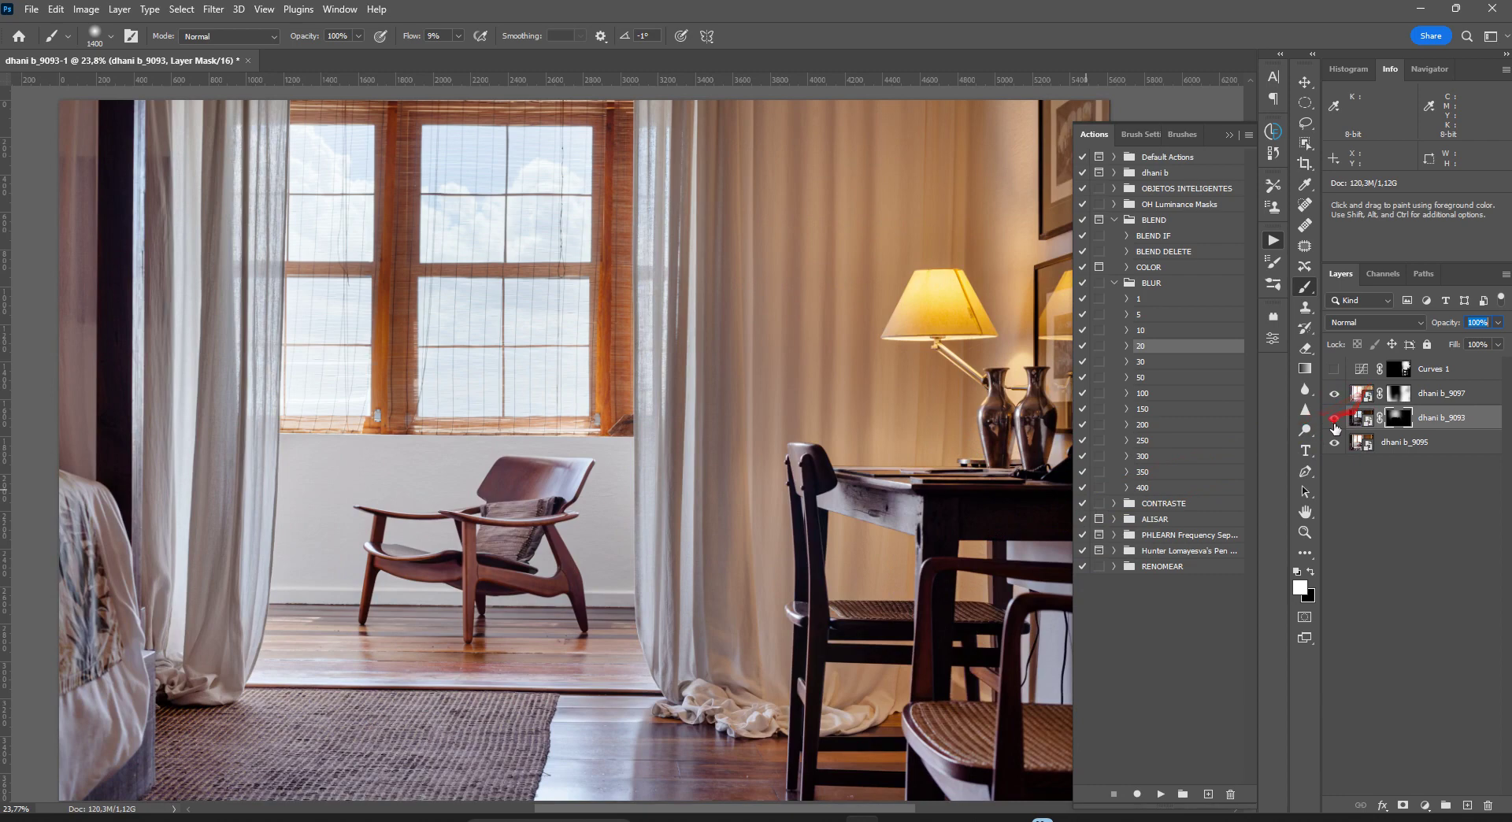
pyautogui.keyDown('alt'); pyautogui.click(1390, 419); pyautogui.keyUp('alt')
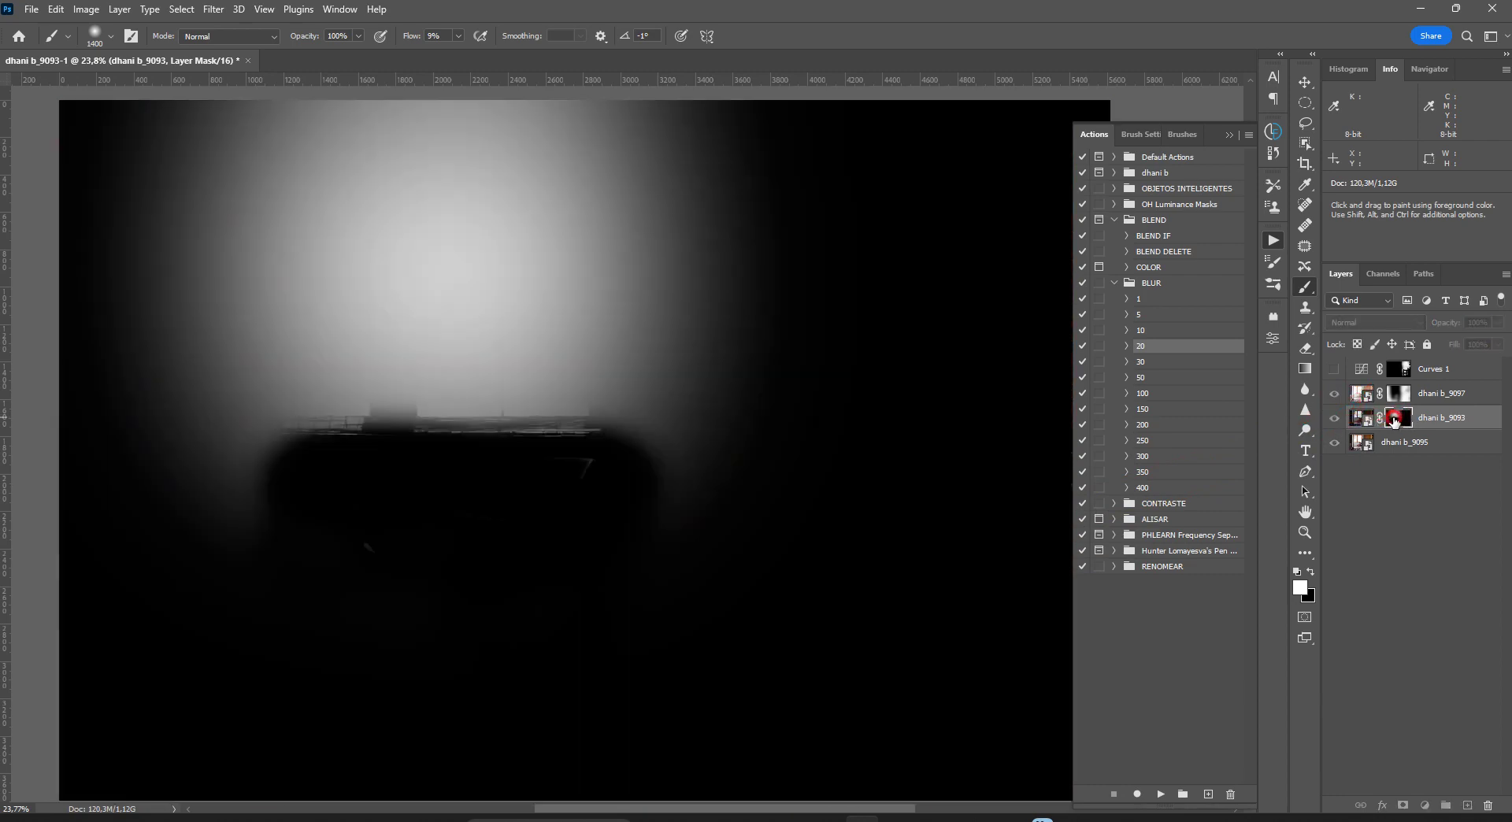
pyautogui.keyDown('alt'); pyautogui.click(1394, 417); pyautogui.keyUp('alt')
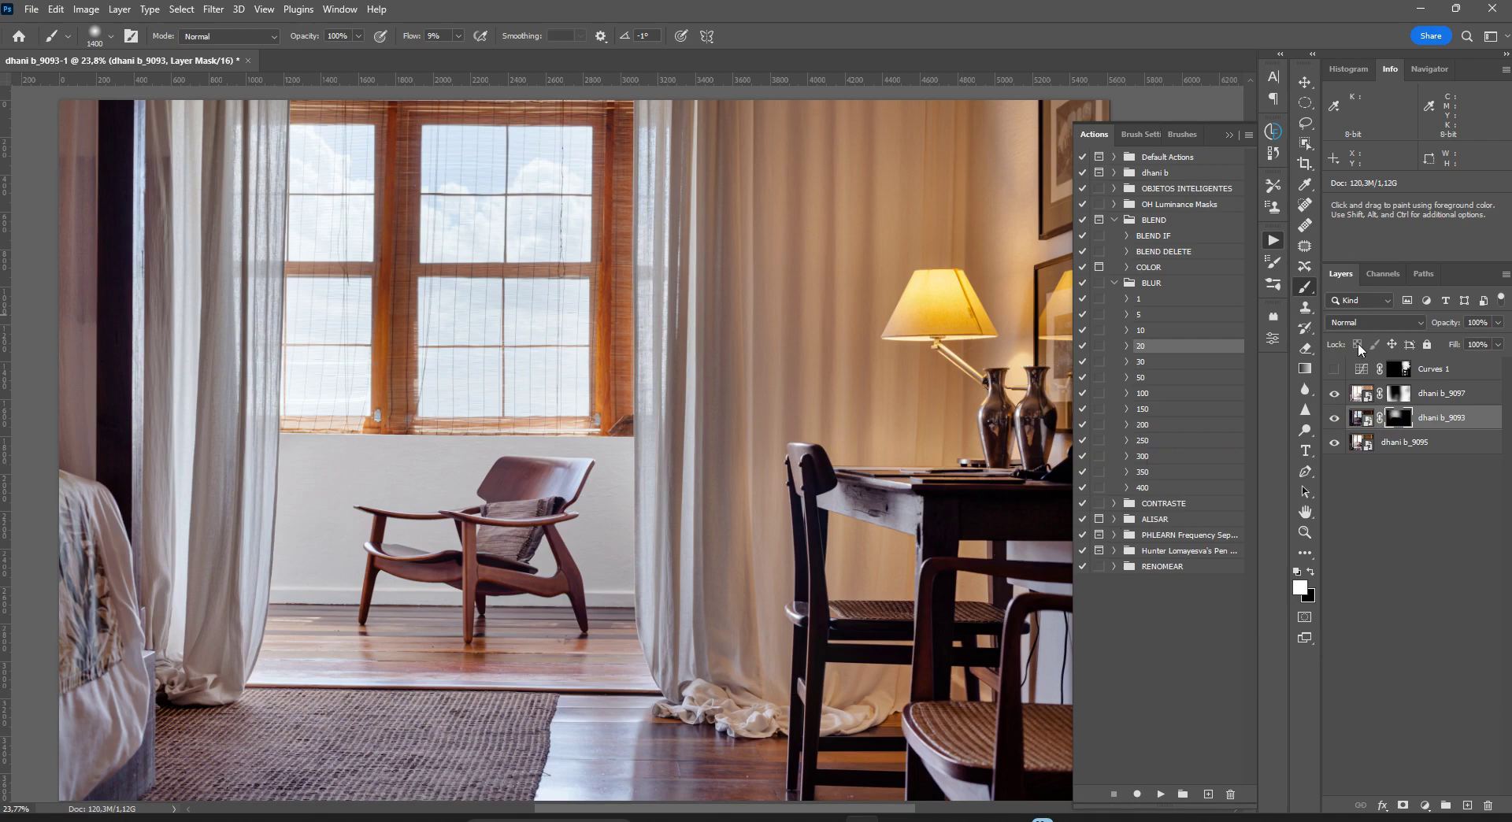
# Step: Compare the image without and with dhani b_9097, and turn the Curves 1 layer back on with its mask selected
pyautogui.click(1336, 394)
pyautogui.click(1336, 394)
pyautogui.click(1334, 368)
pyautogui.click(1398, 369)
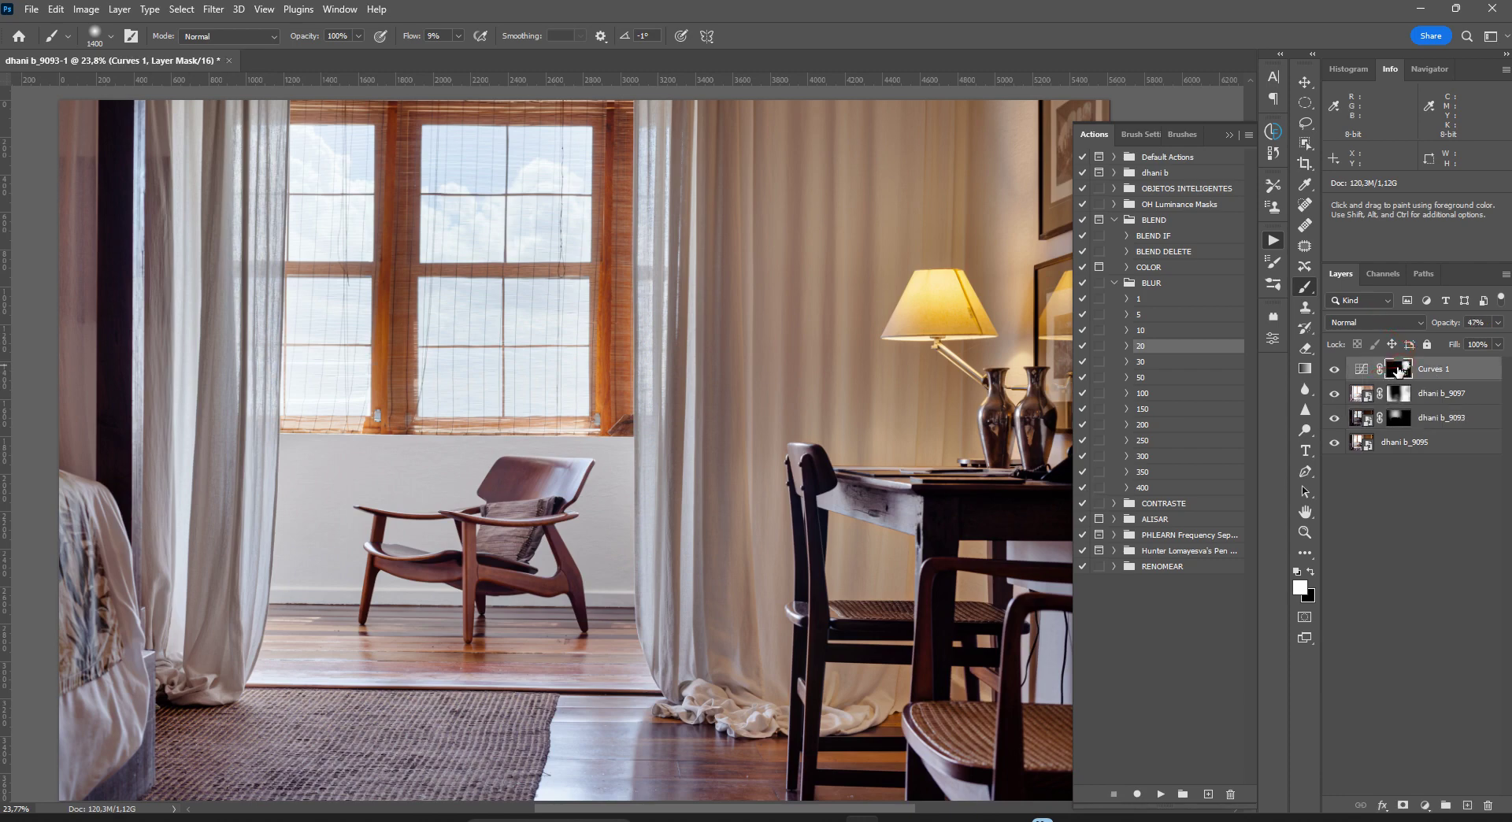
# Step: Inspect the Curves 1 mask on its own, return to the image, and lower the layer's opacity to 33%
pyautogui.keyDown('alt'); pyautogui.click(1398, 368); pyautogui.keyUp('alt')
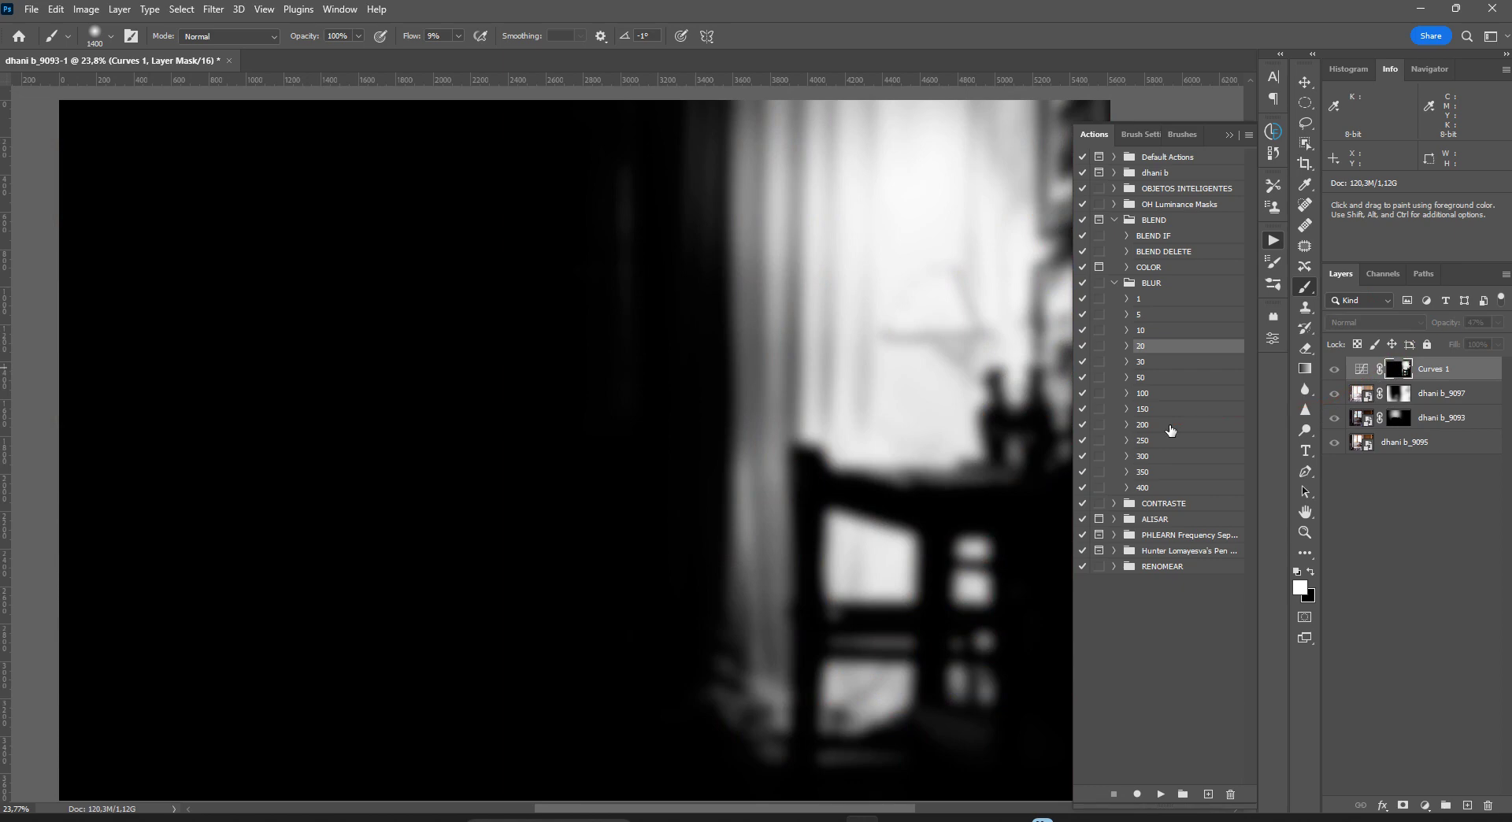
pyautogui.click(1337, 368)
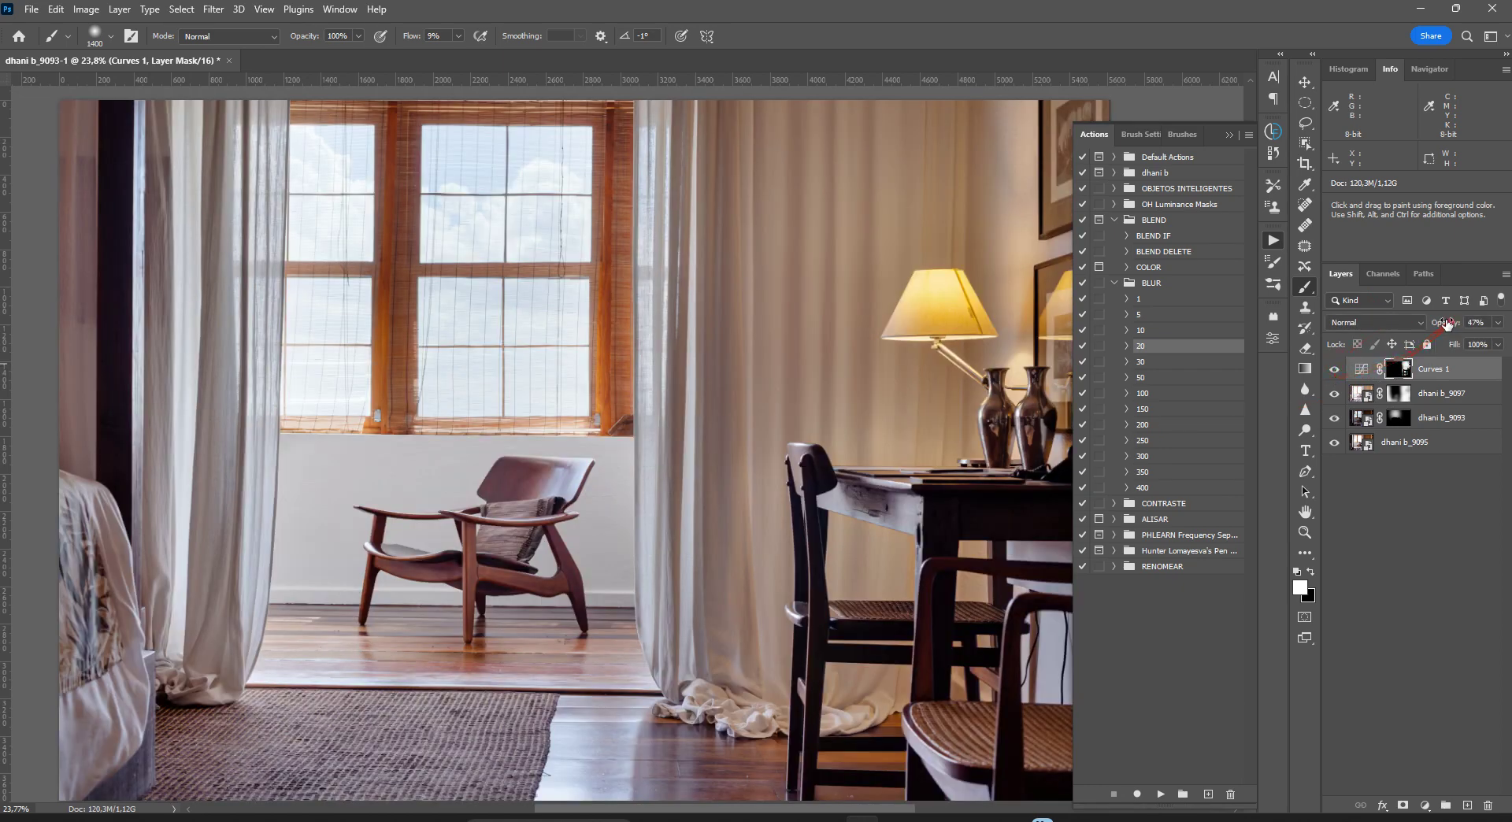
pyautogui.moveTo(1456, 324)
pyautogui.mouseDown()
pyautogui.moveTo(1424, 324)
pyautogui.moveTo(1440, 328)
pyautogui.mouseUp()
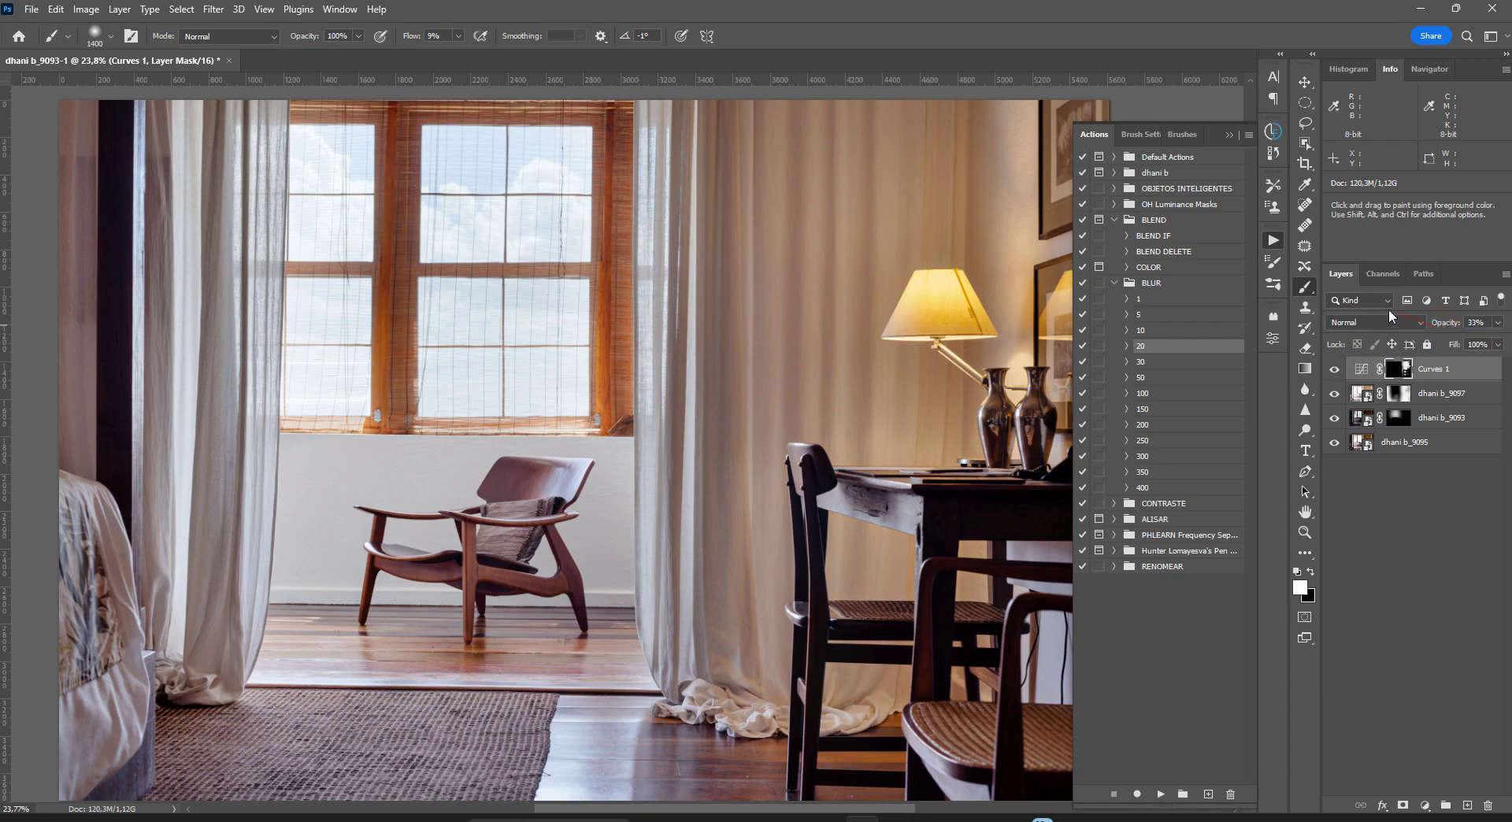